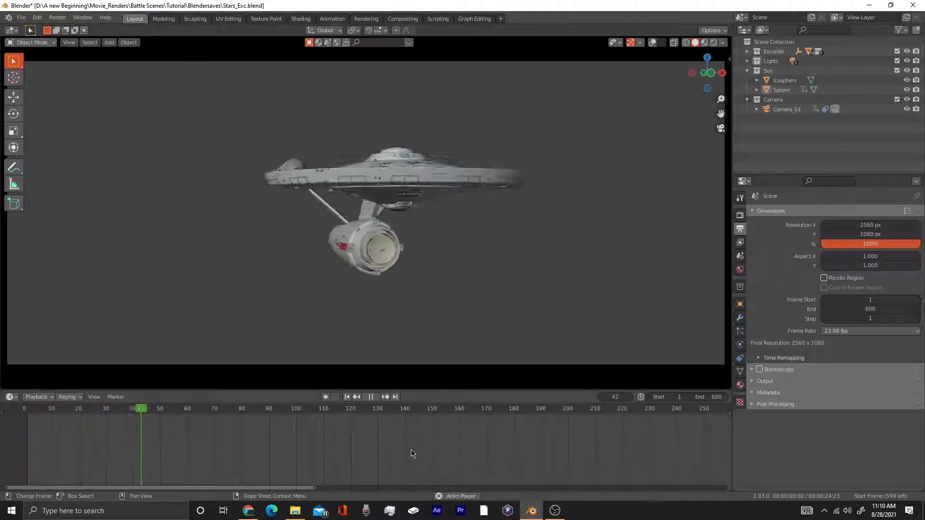
Switch the viewport to Rendered shading and play the animation from frame 1.
left_click(376, 397)
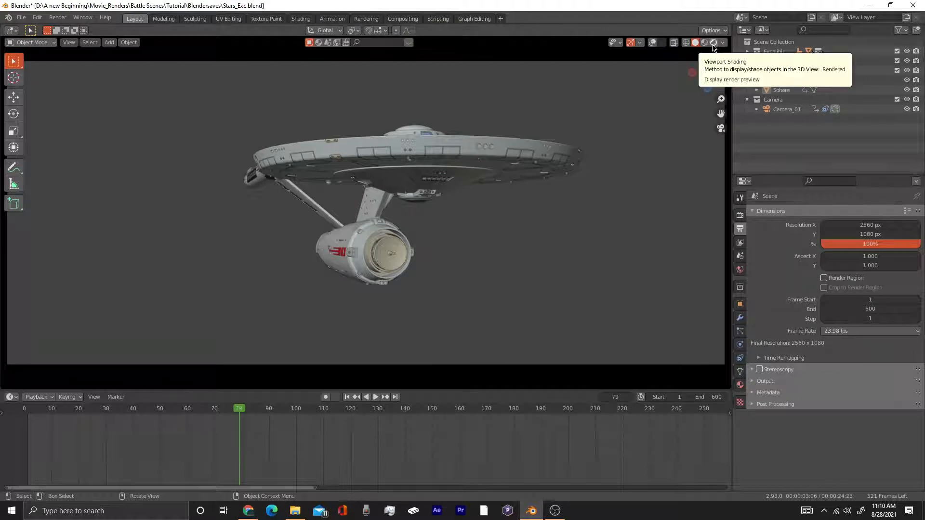
left_click(713, 43)
left_click(346, 397)
left_click(376, 397)
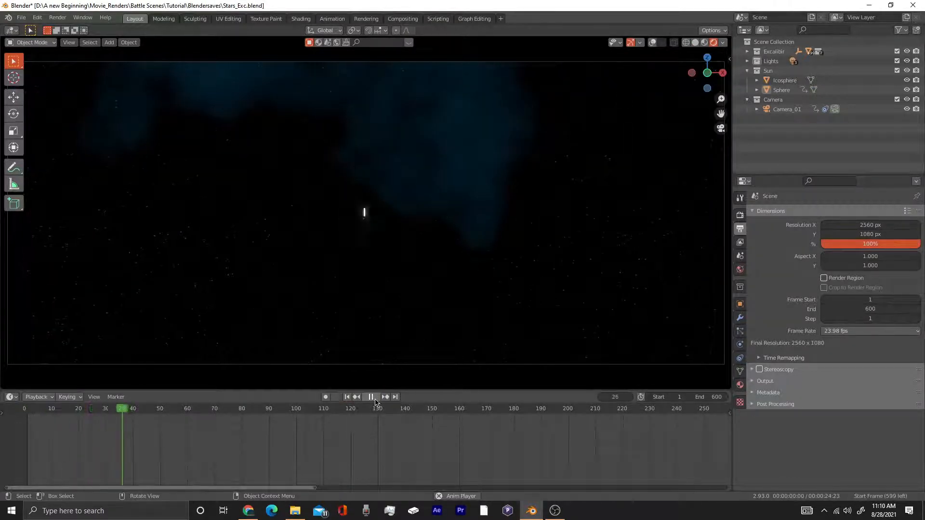
left_click(376, 397)
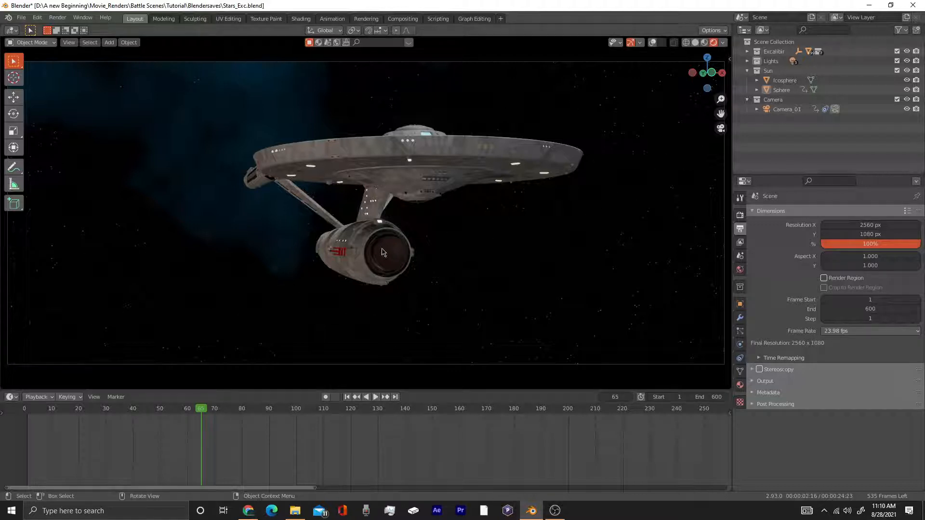
Inspect the ship's deflector dish up close with the viewport overlays shown.
left_click(652, 42)
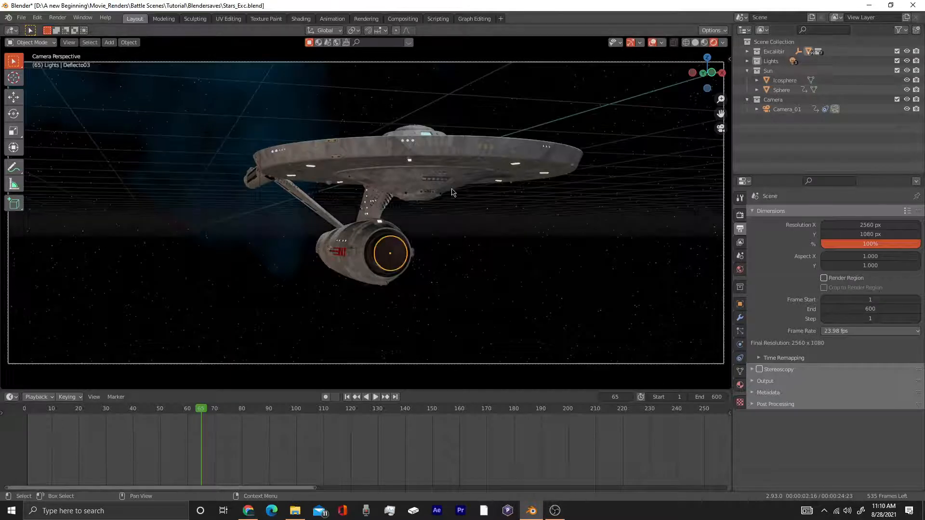
left_click(300, 19)
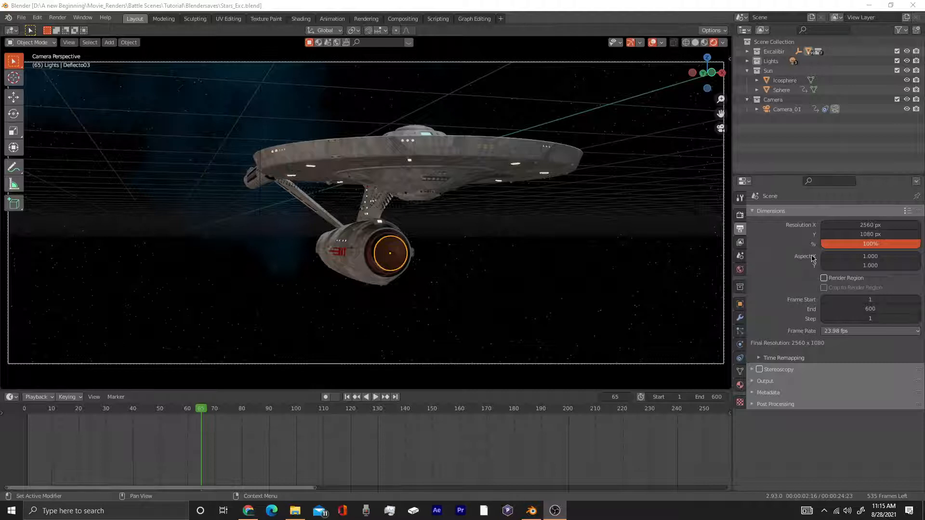
scroll(433, 316, "up", 5)
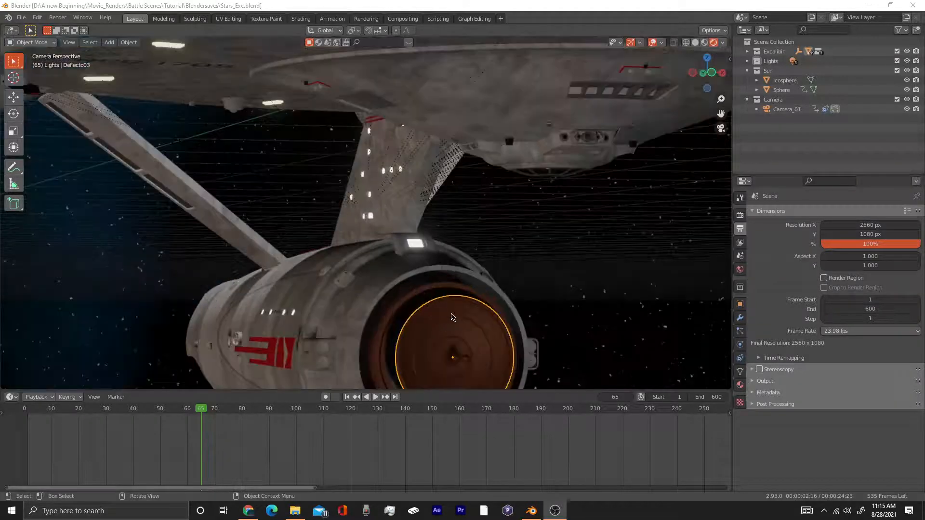
scroll(455, 299, "down", 5)
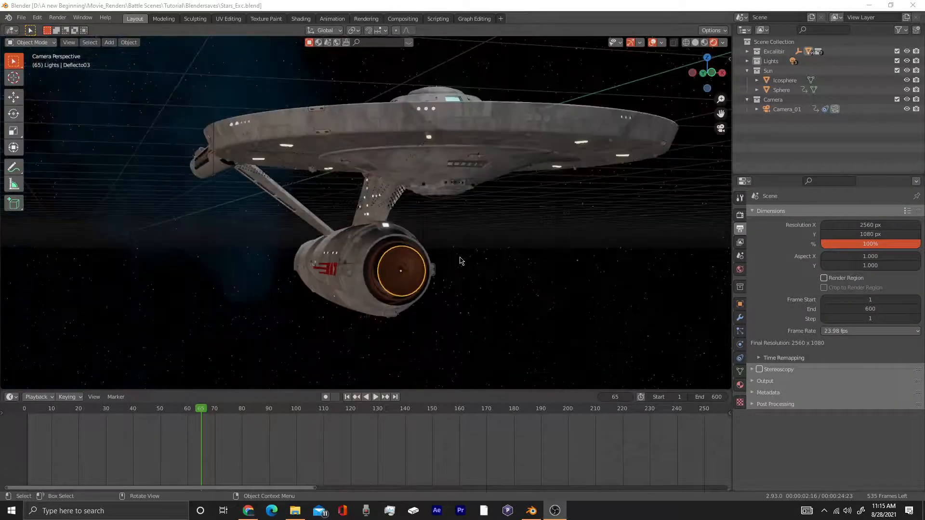
scroll(461, 260, "down", 2)
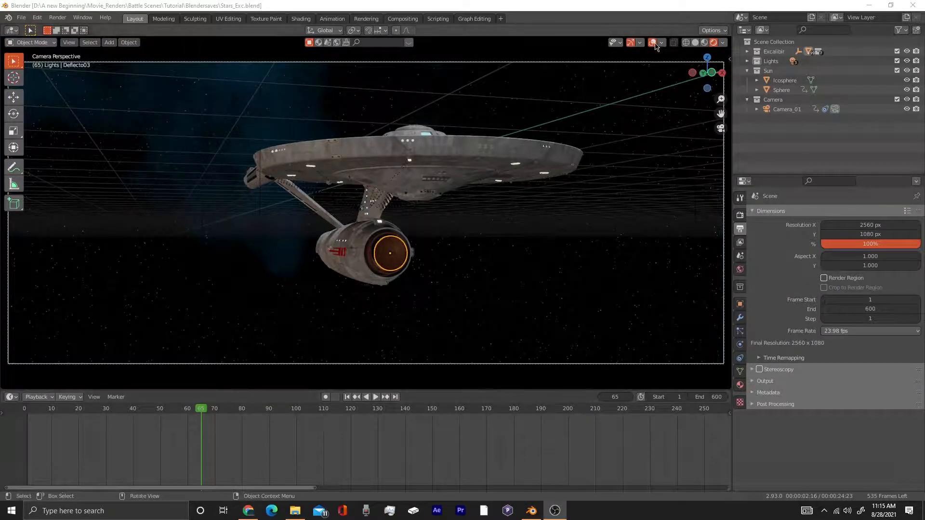
Hide the viewport overlays and replay the ship animation from the first frame.
left_click(652, 43)
left_click(347, 396)
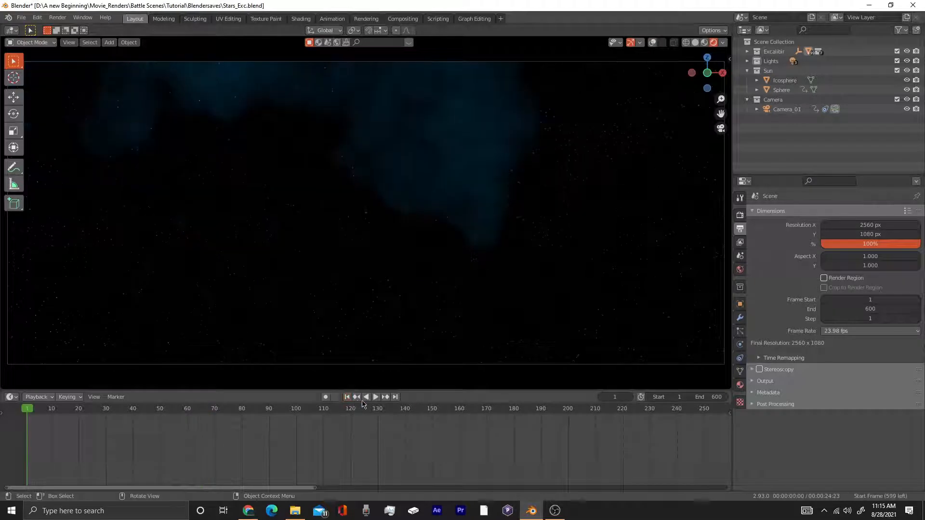
left_click(375, 397)
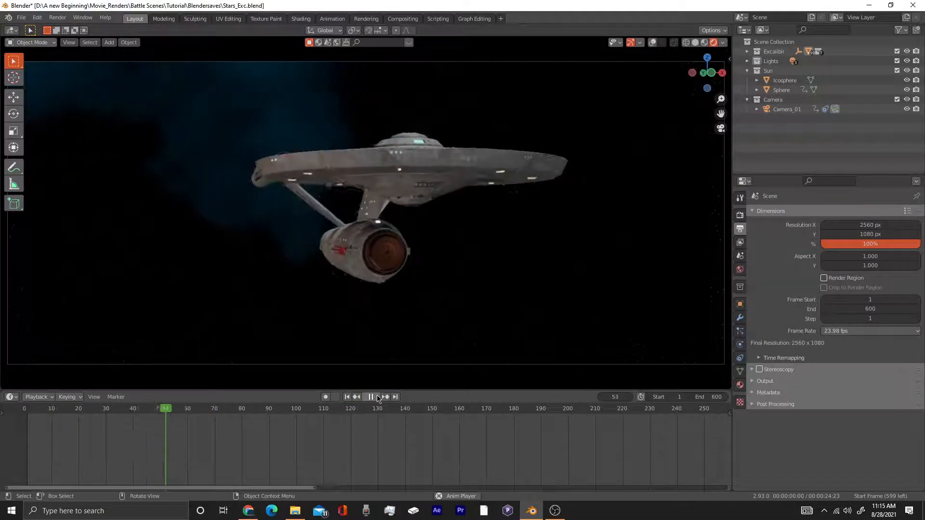
left_click(378, 397)
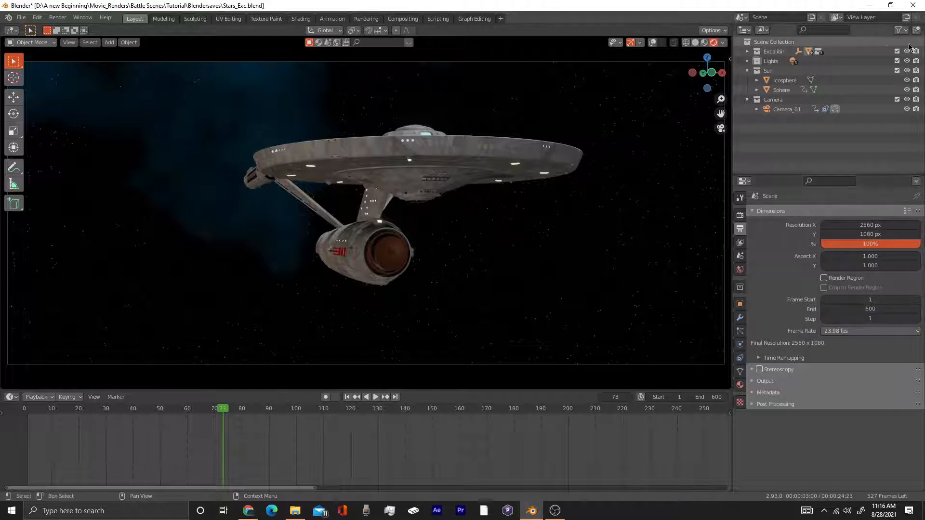
Save the current Blender file.
left_click(21, 17)
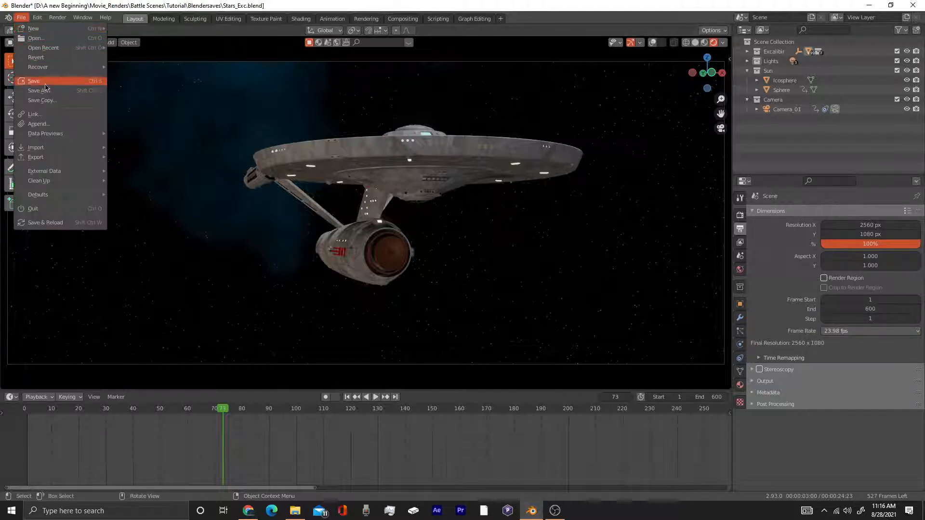
left_click(46, 82)
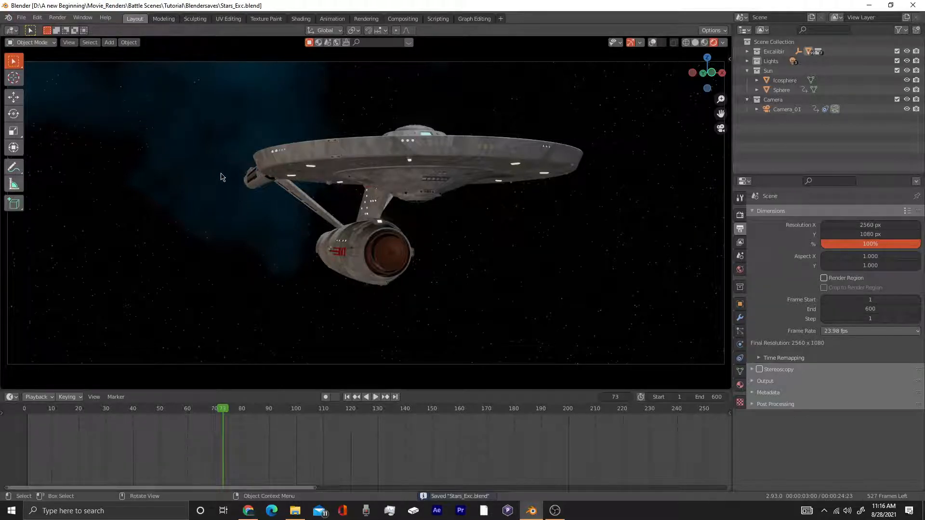
Leave the camera view and switch the viewport to Solid shading with overlays shown.
mouse_move(453, 213)
middle_mouse_down()
mouse_move(529, 233)
mouse_move(497, 236)
mouse_move(577, 215)
middle_mouse_up()
left_click(695, 43)
middle_click_drag(590, 170, 567, 227)
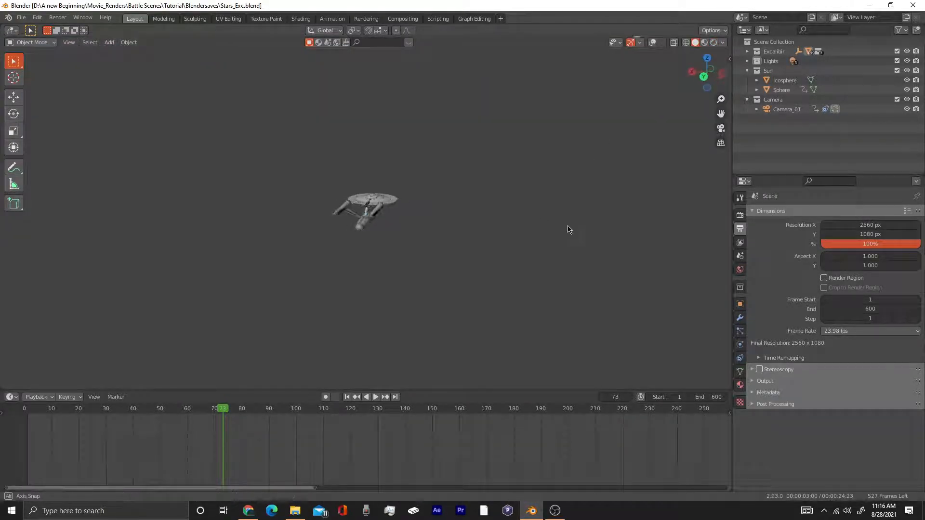
left_click(652, 42)
Add a UV sphere mesh to the scene at the 3D cursor.
middle_click_drag(510, 185, 472, 221)
key("shift+a")
mouse_move(476, 212)
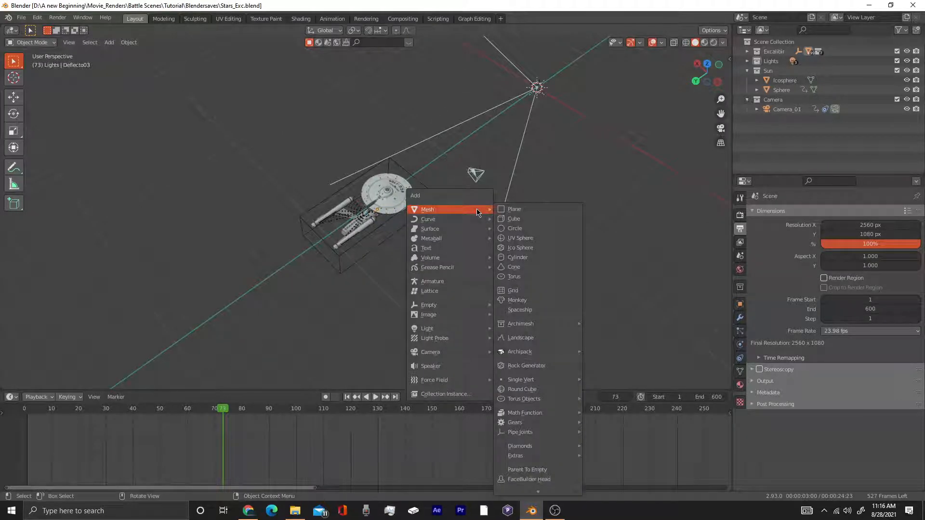
left_click(518, 241)
middle_click_drag(588, 157, 470, 241, "shift")
scroll(470, 241, "up", 3)
middle_click_drag(415, 251, 330, 275, "shift")
scroll(465, 242, "up", 3)
scroll(432, 223, "up", 2)
middle_click_drag(432, 226, 458, 198)
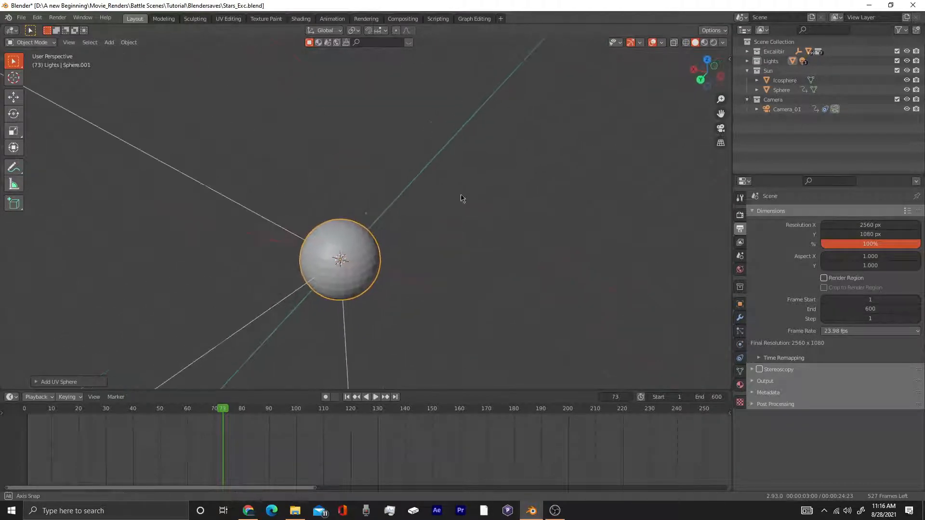
Move the new sphere out of the Lights collection to the scene's top level and collapse the Lights and Sun collections.
left_click(747, 61)
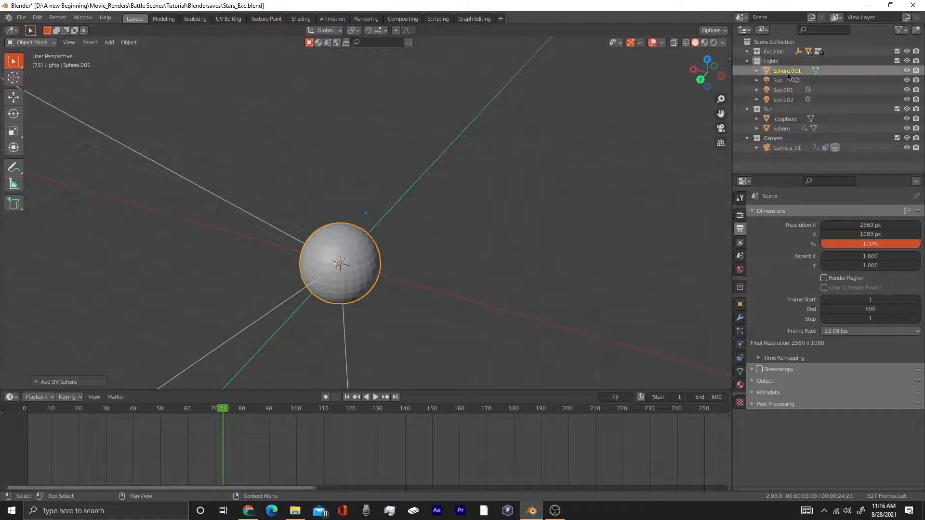
left_click_drag(788, 72, 769, 152)
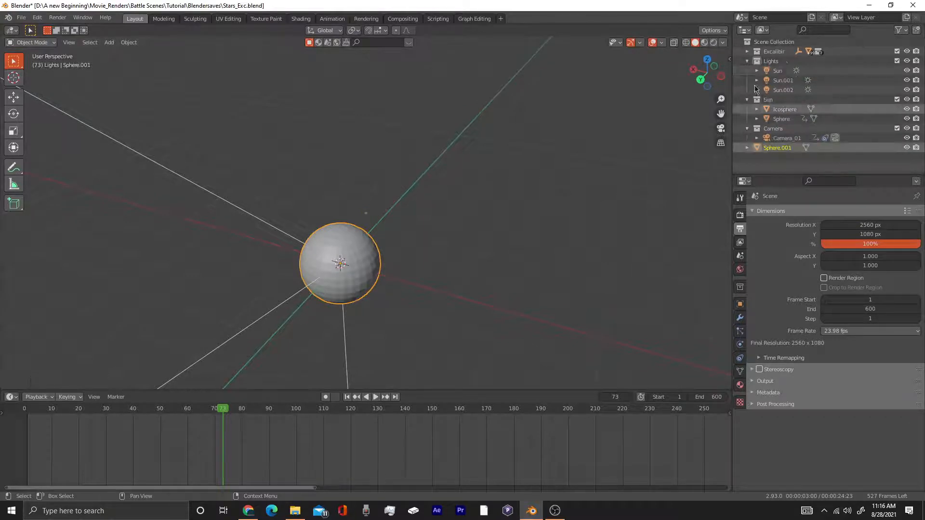
left_click(747, 61)
left_click(747, 71)
Create a new collection named "Asteriods" and move the new sphere into it.
right_click(769, 130)
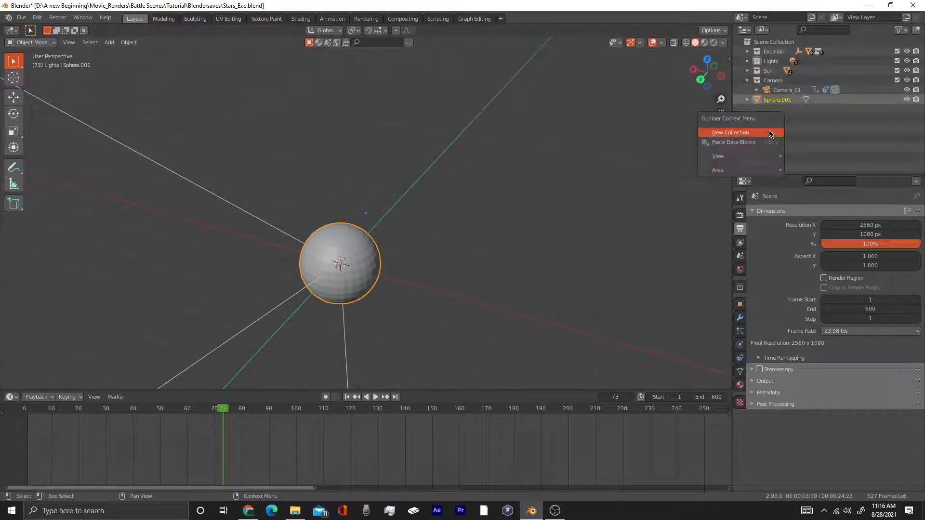
left_click(747, 80)
right_click(785, 123)
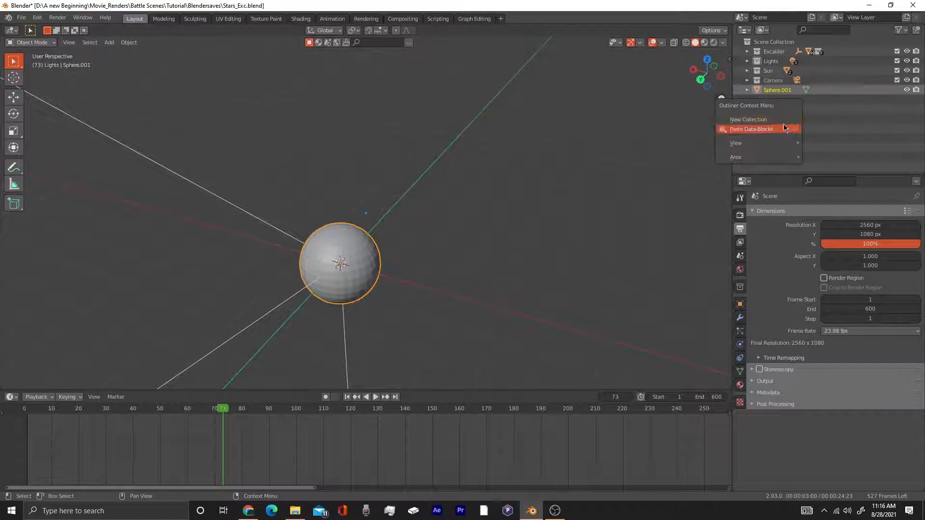
left_click(783, 124)
double_click(777, 90)
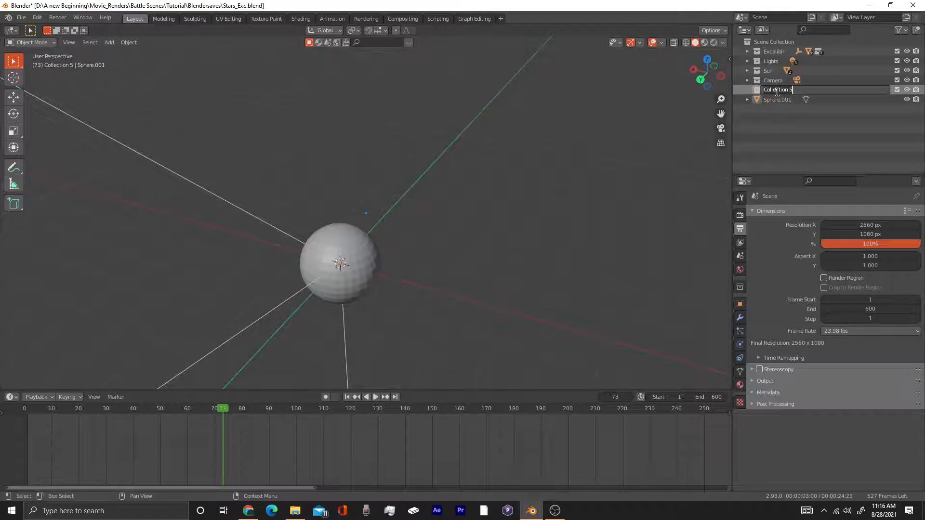
type("Asteroids")
key("Return")
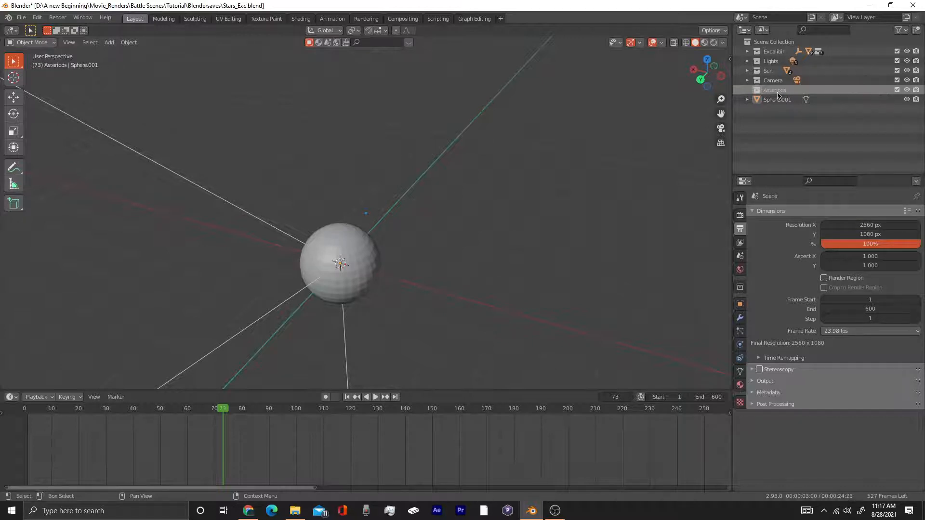
left_click(778, 100)
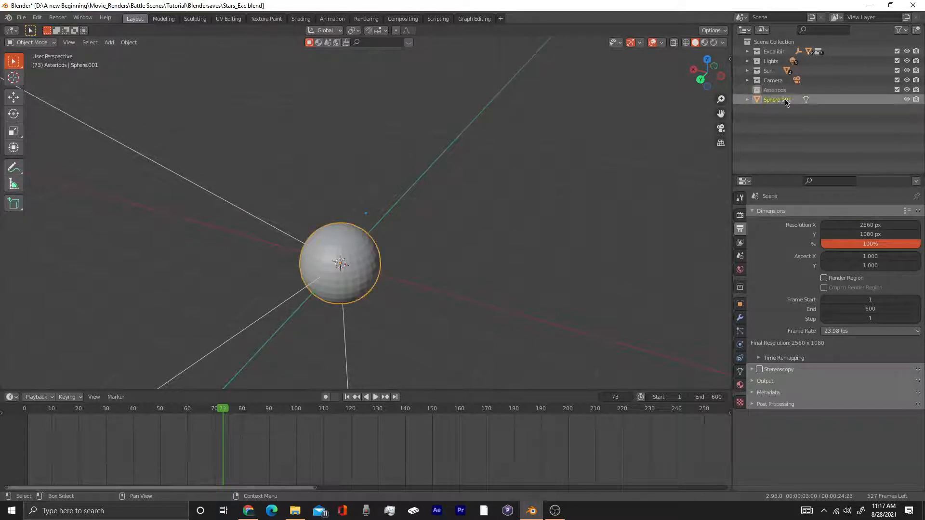
left_click_drag(779, 100, 785, 89)
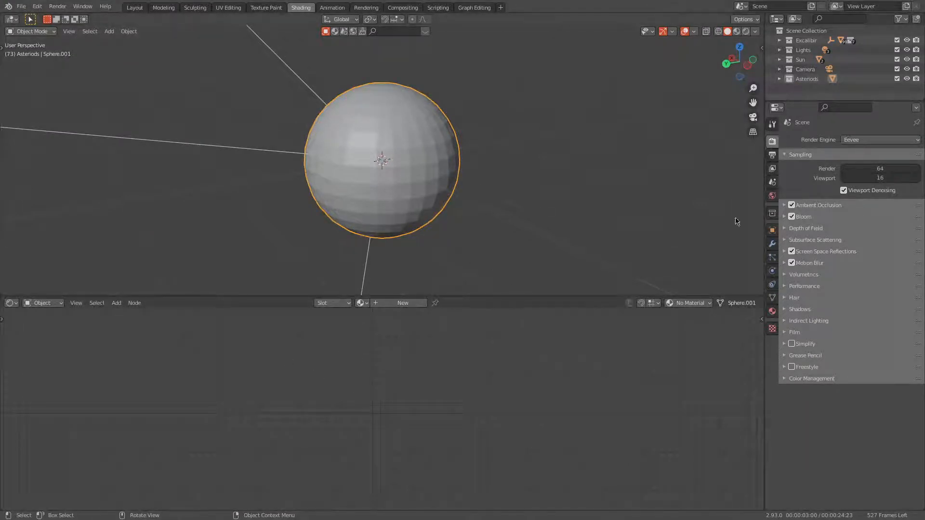
Add a Displace modifier to the sphere.
left_click(772, 243)
left_click(815, 140)
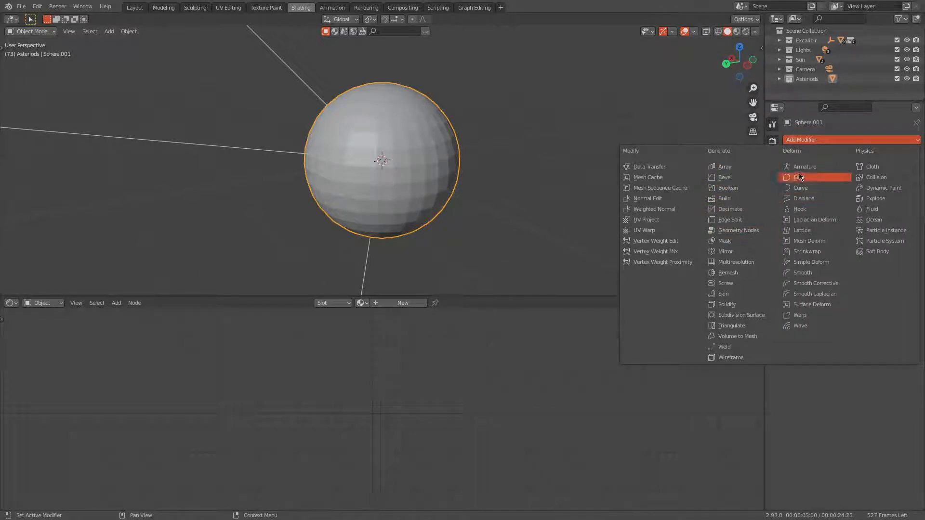
left_click(811, 199)
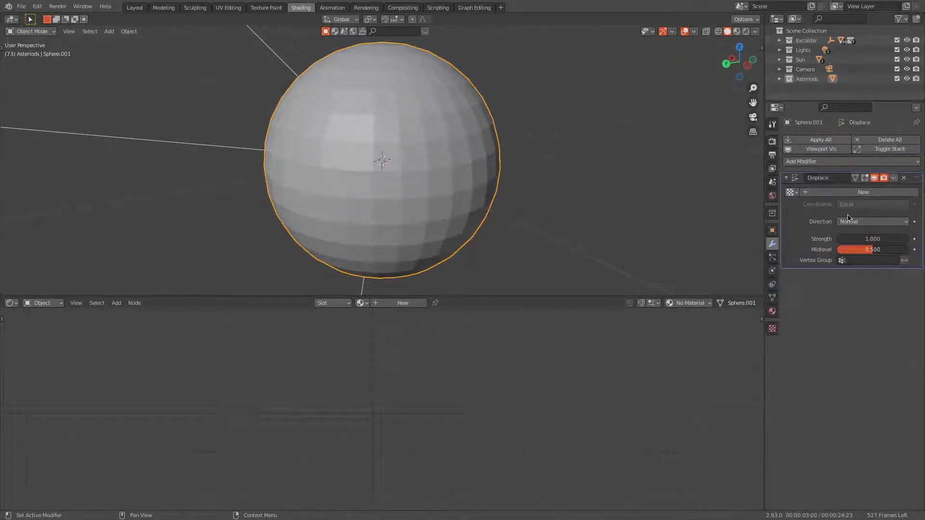
Give the Displace modifier a new texture named "Asteroid" and set its type to Clouds.
left_click(862, 193)
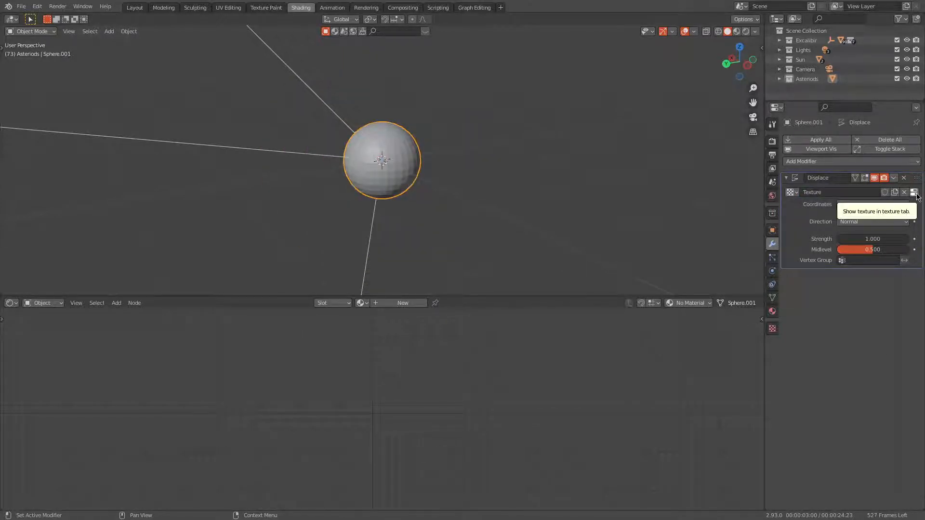
left_click(772, 328)
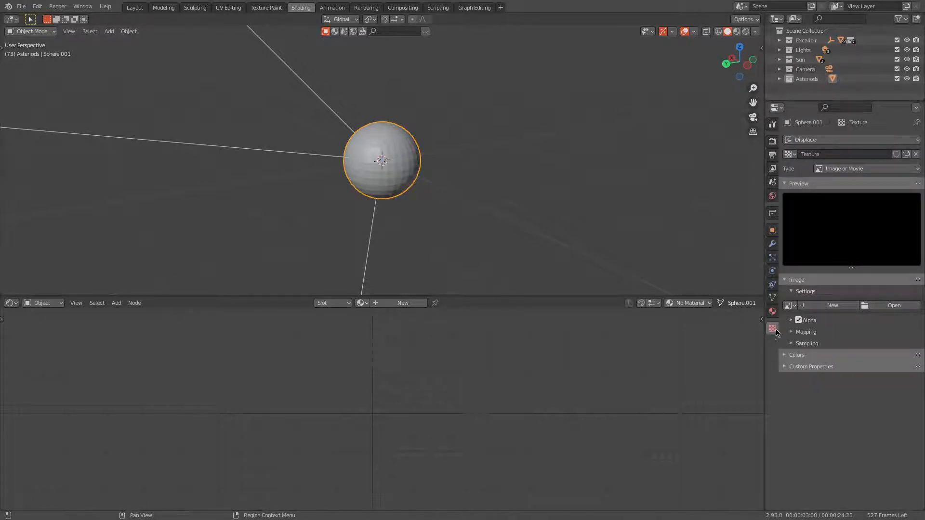
left_click(853, 169)
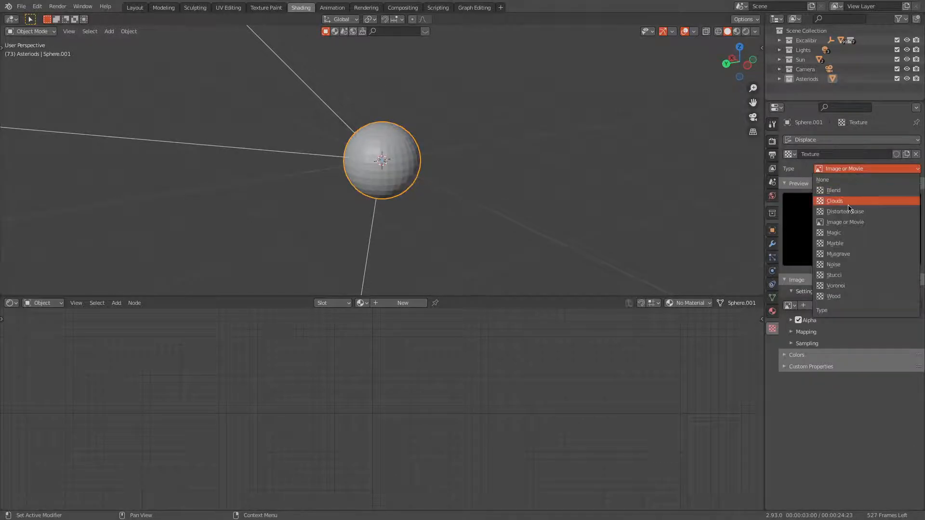
left_click(848, 204)
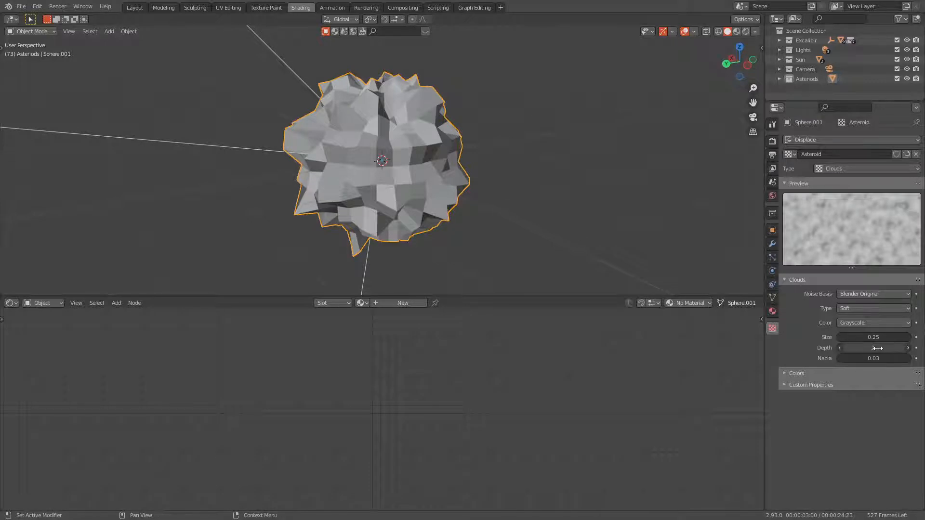
Add a Subdivision Surface modifier to the displaced sphere with a render level of 1 and shade the sphere smooth.
left_click(776, 259)
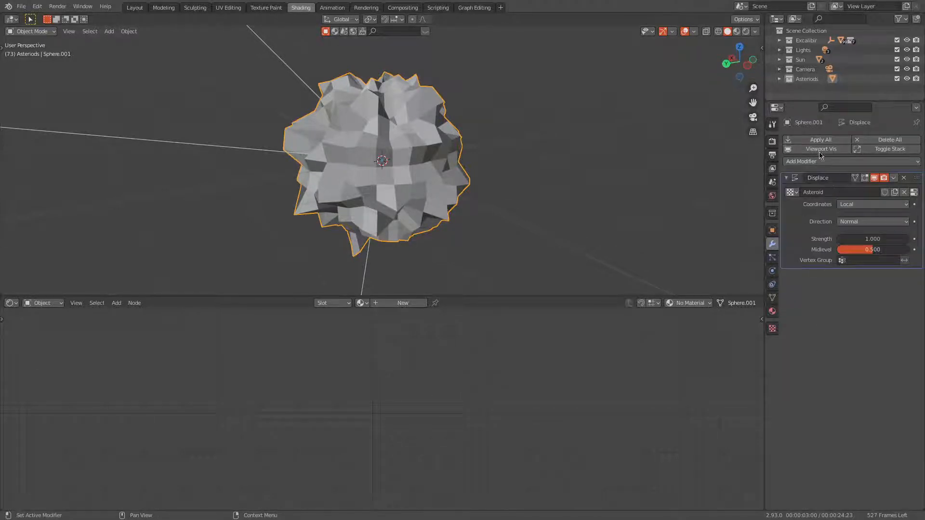
left_click(786, 178)
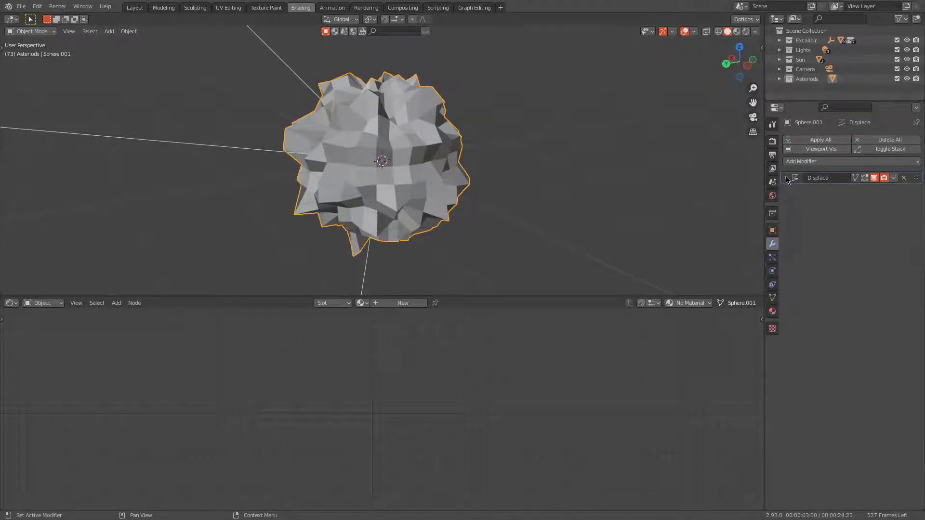
left_click(822, 161)
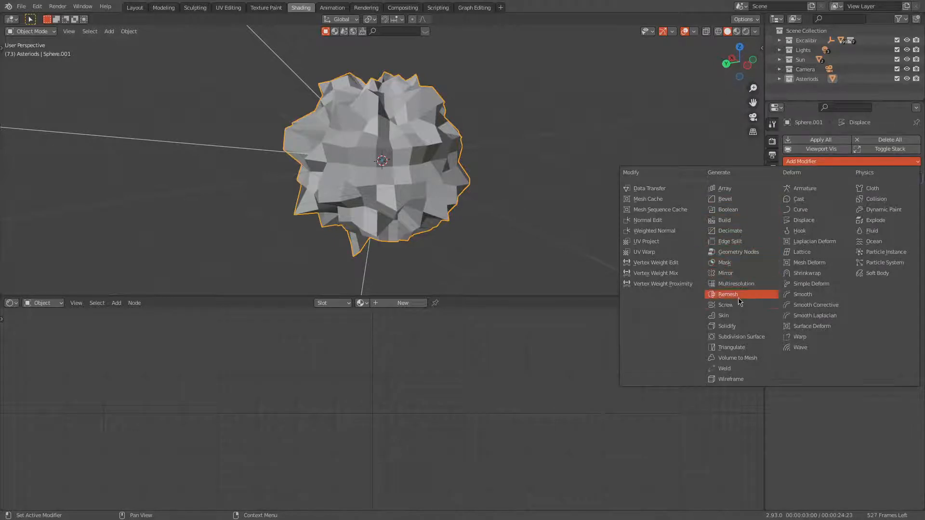
left_click(742, 338)
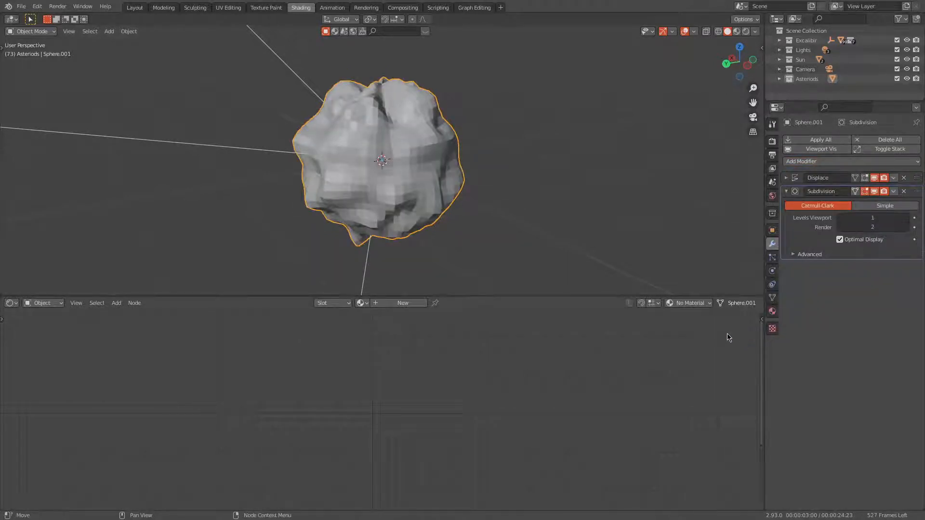
left_click(839, 227)
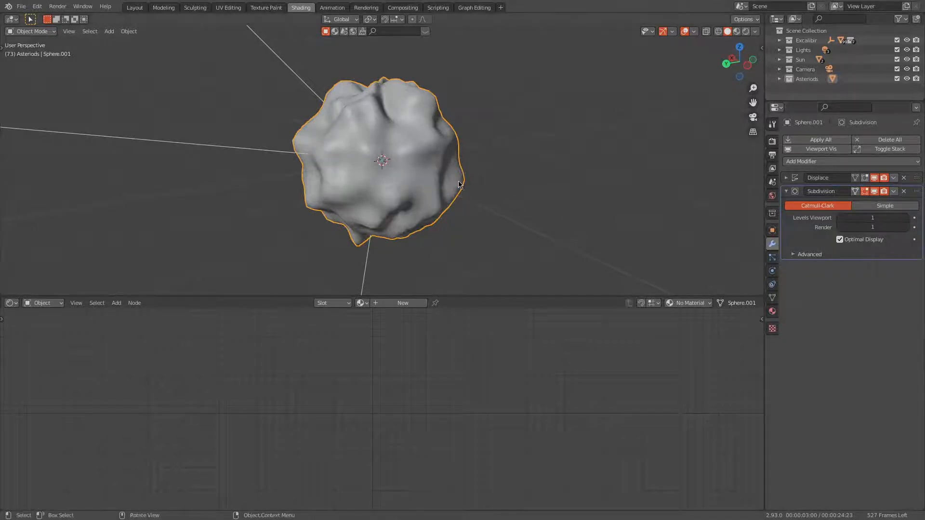
Collapse the Subdivision modifier's settings on the asteroid.
middle_click_drag(459, 183, 428, 111)
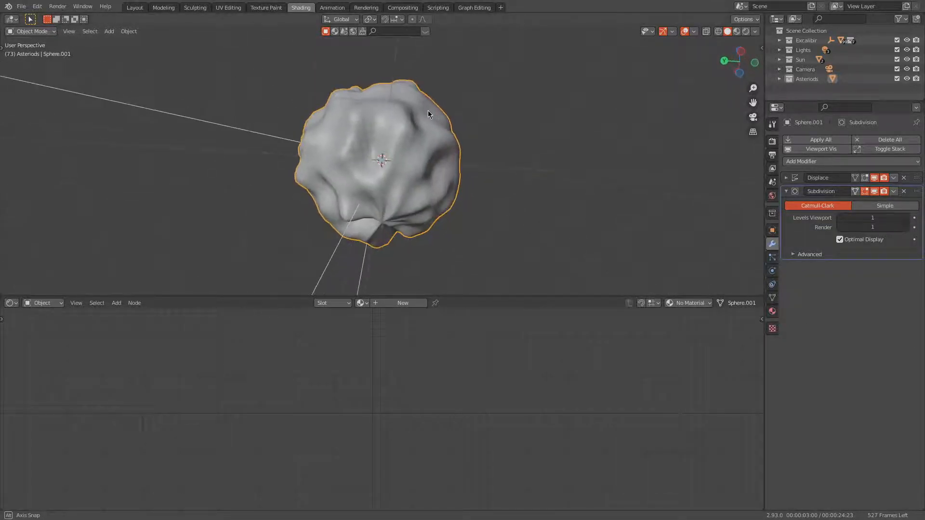
scroll(427, 111, "up", 4)
middle_click_drag(467, 186, 475, 202)
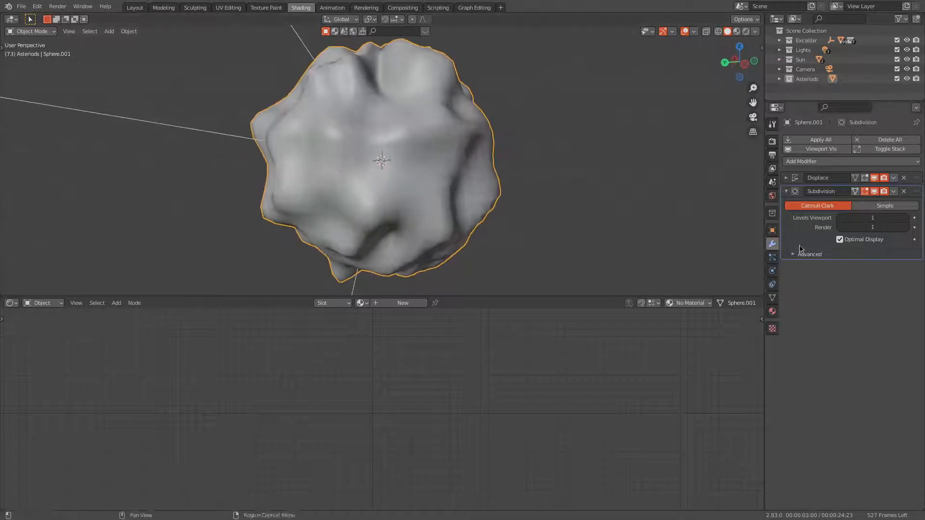
left_click(787, 191)
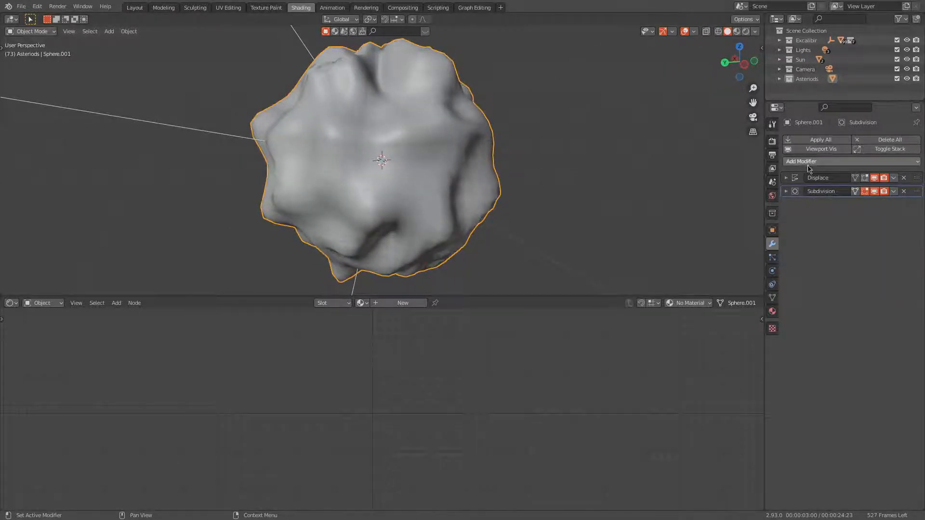
Try an Edge Split modifier on the asteroid, then remove it from the modifier stack.
left_click(819, 162)
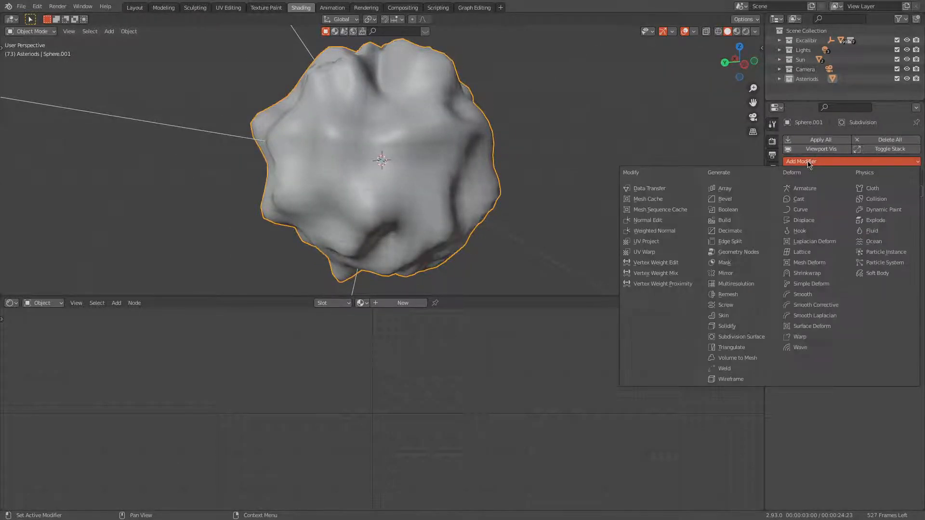
left_click(740, 241)
middle_click_drag(397, 194, 435, 166)
left_click(902, 206)
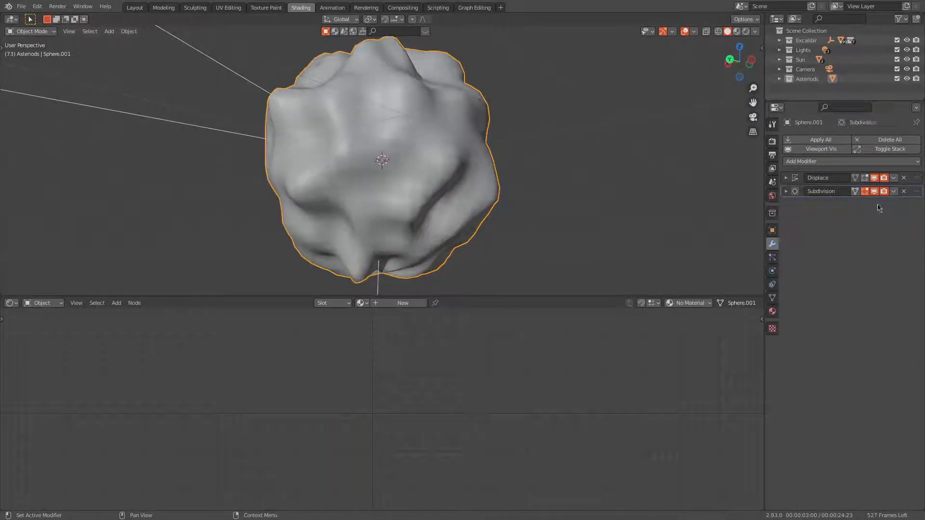
Scale the asteroid along the global Z axis to stretch it into an elongated shape.
middle_click_drag(464, 195, 652, 222)
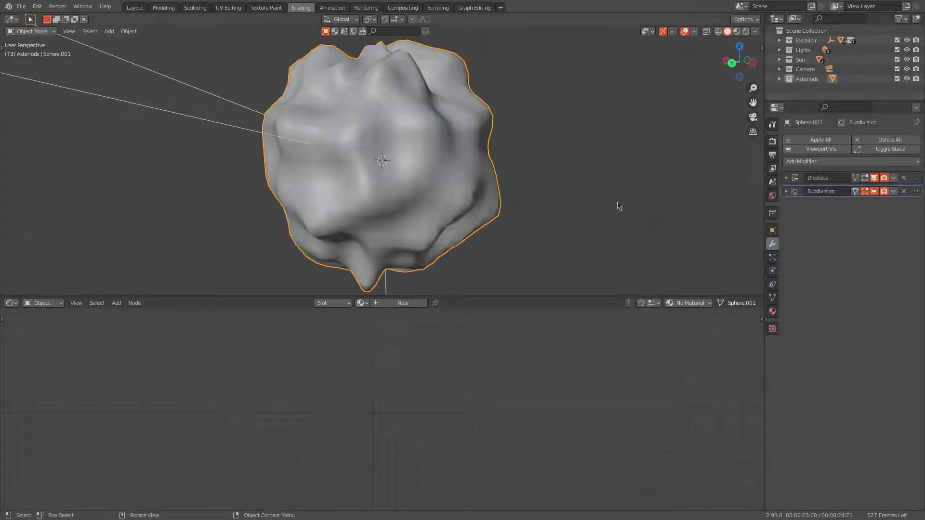
scroll(520, 159, "down", 4)
middle_click_drag(506, 165, 514, 163)
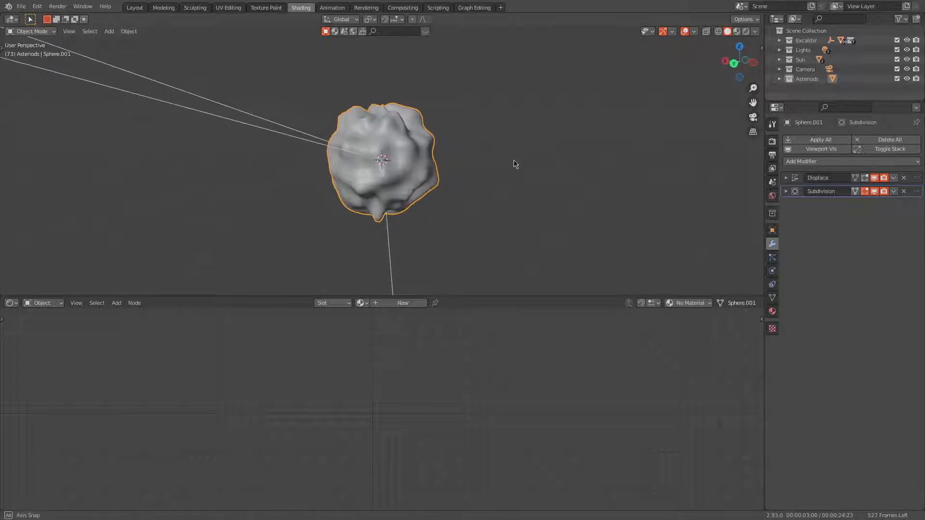
key("s")
key("z")
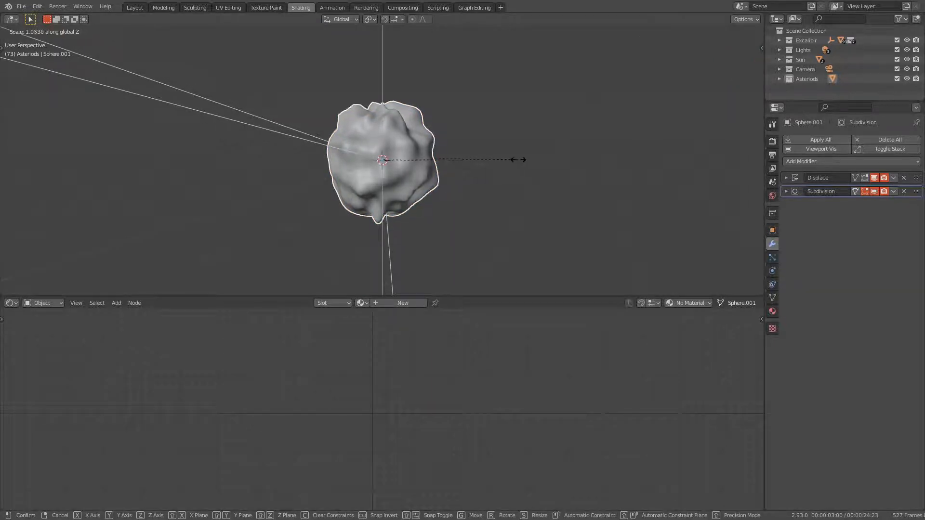
left_click(572, 112)
Examine the elongated asteroid and the nearby starship from several angles and distances.
middle_click_drag(573, 113, 466, 195)
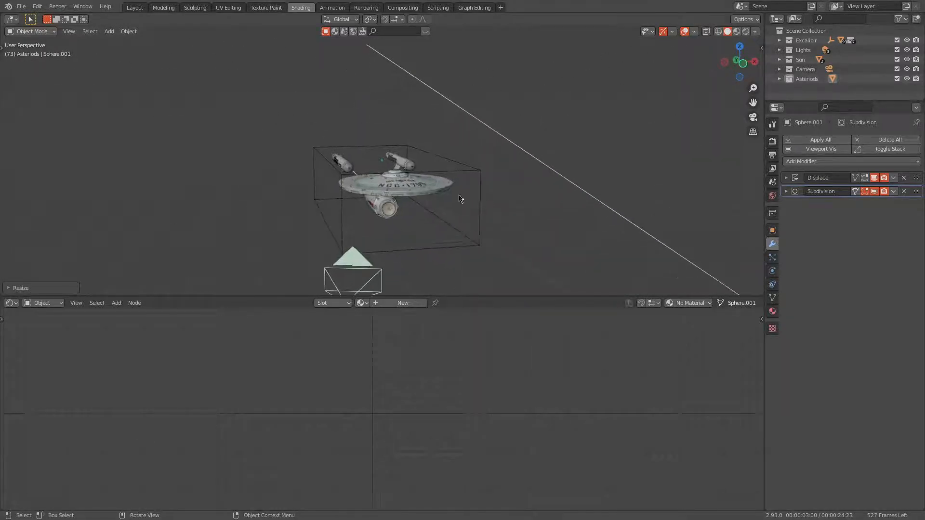
scroll(439, 179, "down", 4)
middle_click_drag(535, 231, 507, 128, "shift")
middle_click_drag(621, 166, 520, 145, "shift")
scroll(573, 188, "down", 5)
middle_click_drag(584, 198, 513, 168)
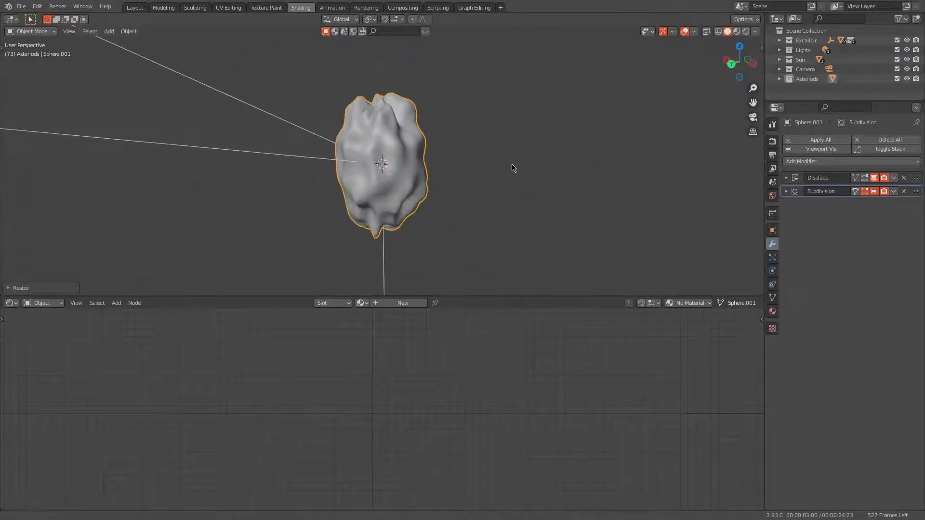
scroll(499, 166, "up", 3)
scroll(572, 209, "down", 3)
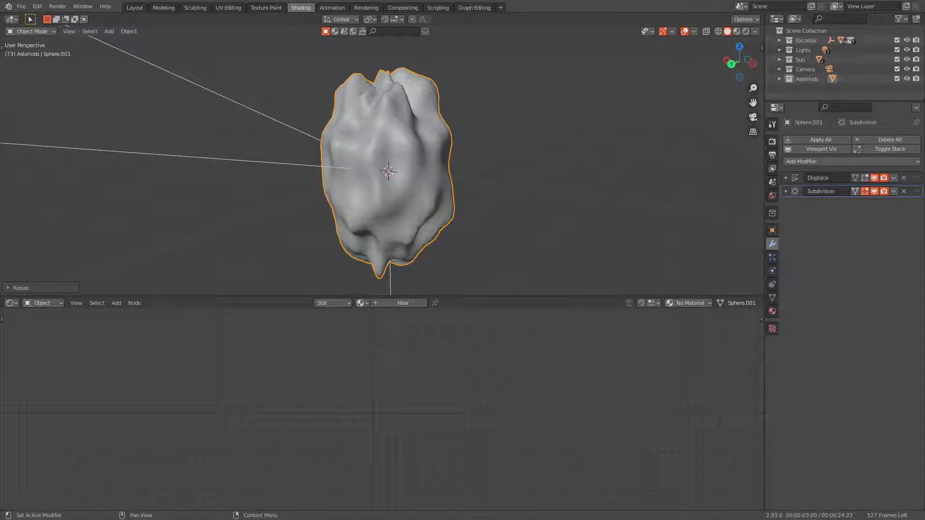
Enter Edit Mode on the asteroid's sphere mesh.
middle_click_drag(470, 130, 514, 210)
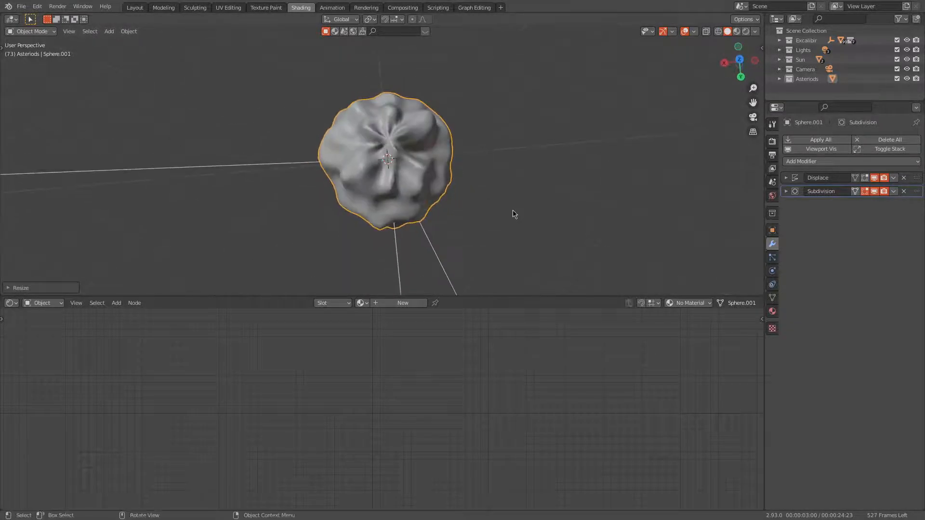
scroll(478, 186, "up", 2)
scroll(485, 139, "up", 5)
left_click(44, 31)
left_click(34, 50)
scroll(519, 149, "down", 3)
scroll(518, 155, "up", 2)
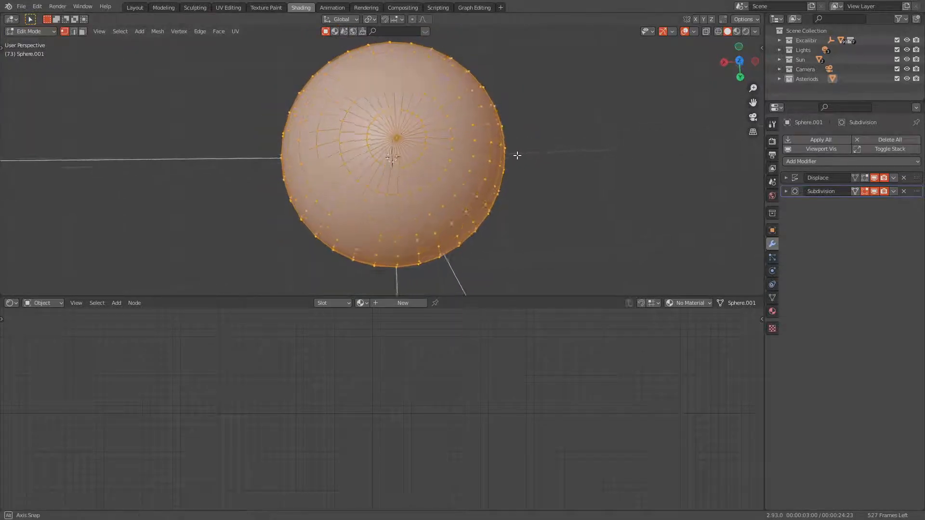
scroll(516, 159, "up", 2)
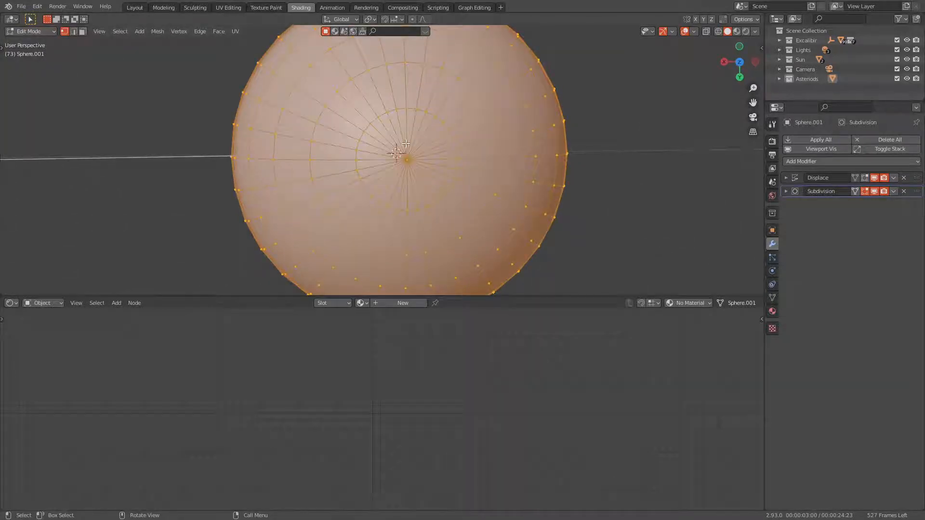
In face select mode, clear the selection and circle-select the triangular faces around the sphere's top pole.
left_click(82, 32)
left_click(145, 84)
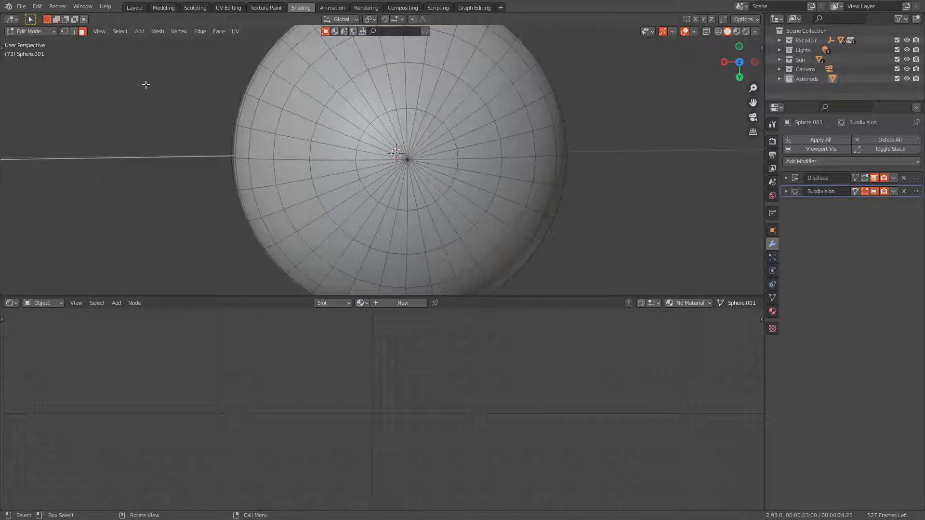
key("c")
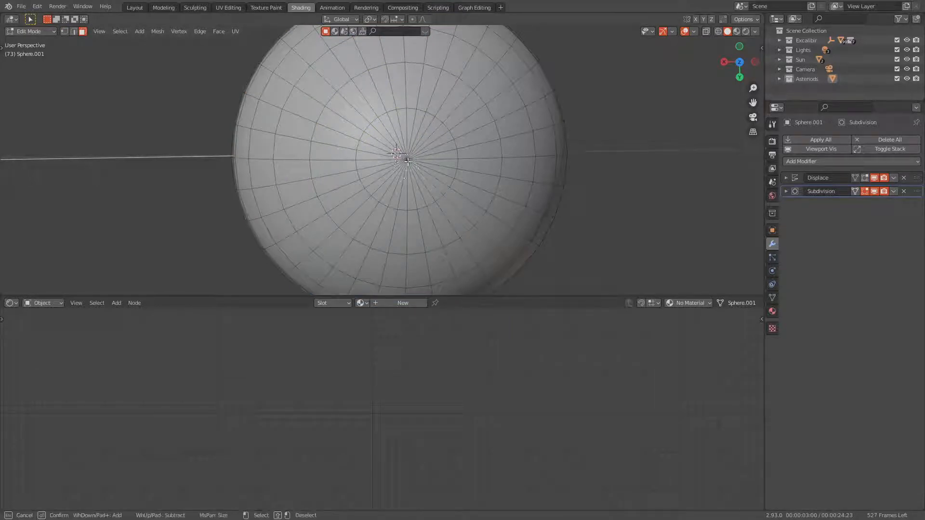
left_click(408, 161)
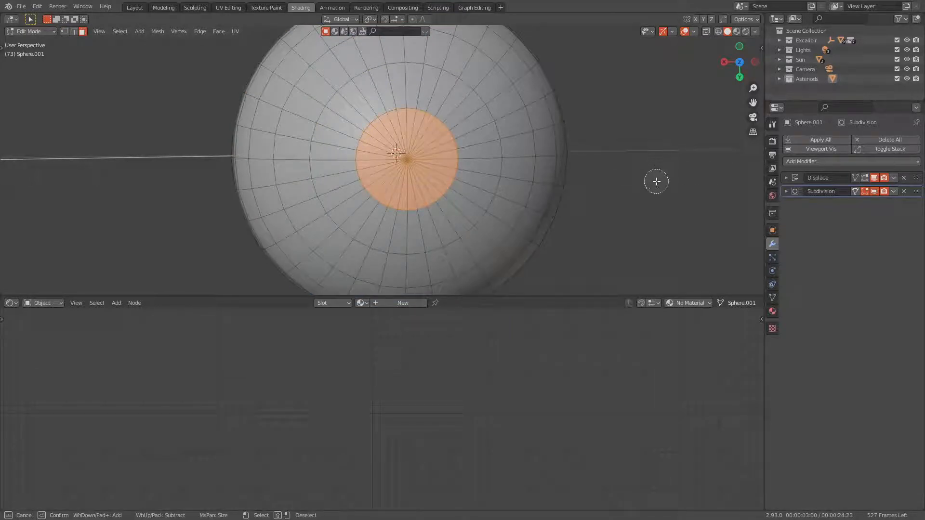
key("Escape")
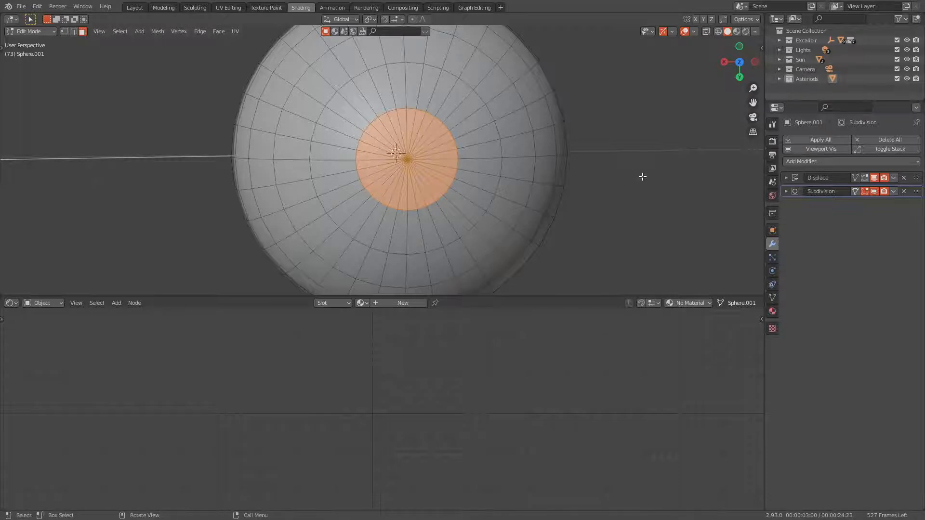
Circle-select the triangular faces around the sphere's bottom pole as well and delete the selected faces at both poles.
scroll(632, 185, "up", 2)
mouse_move(631, 185)
middle_mouse_down()
mouse_move(631, 108)
mouse_move(613, 292)
mouse_move(543, 209)
mouse_move(540, 234)
middle_mouse_up()
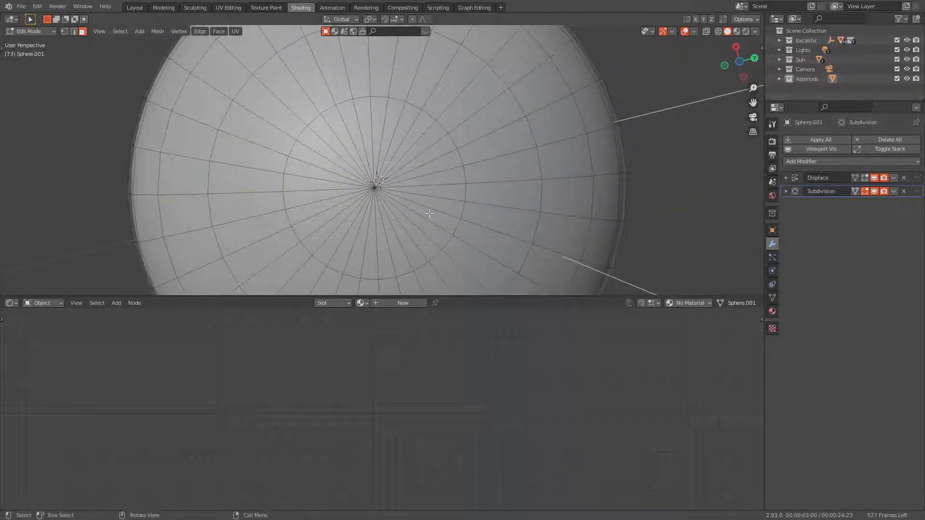
scroll(422, 212, "up", 3)
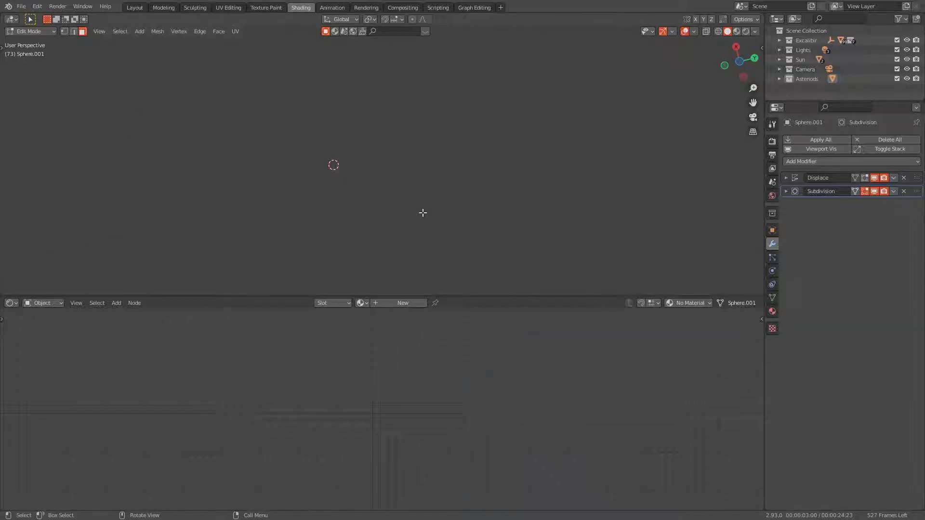
scroll(423, 212, "up", 2)
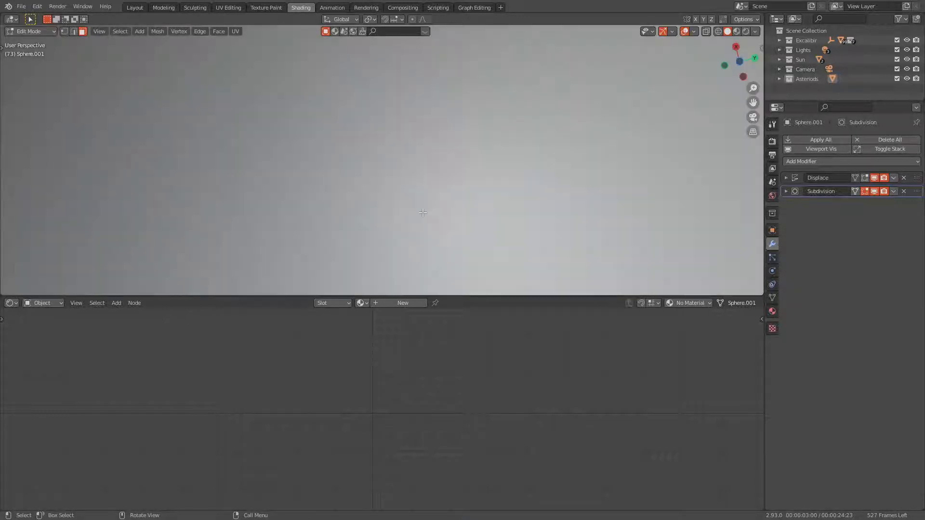
scroll(422, 213, "down", 5)
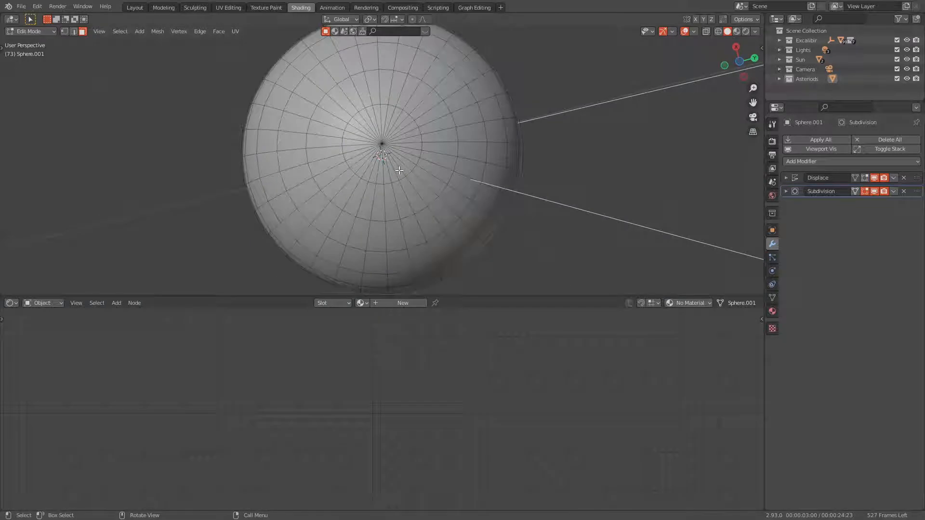
key("c")
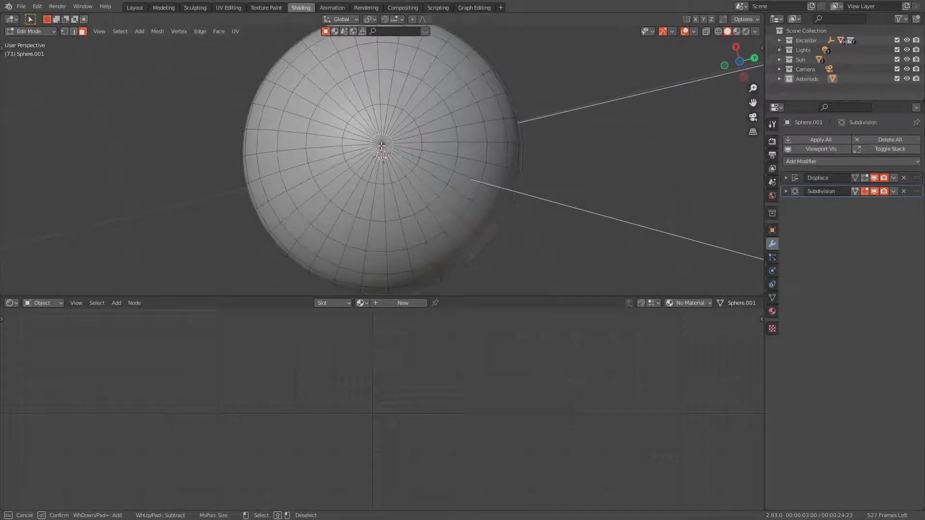
left_click(384, 142)
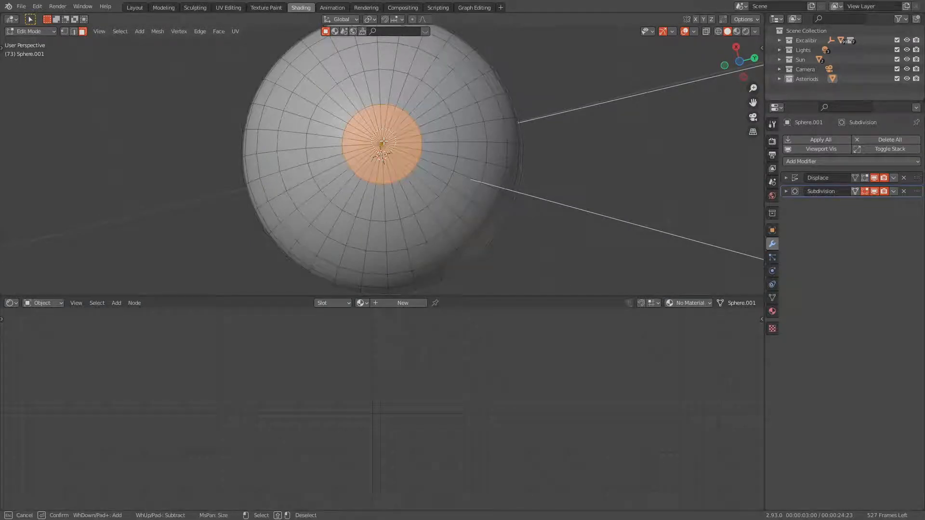
key("Escape")
middle_click_drag(541, 98, 554, 249)
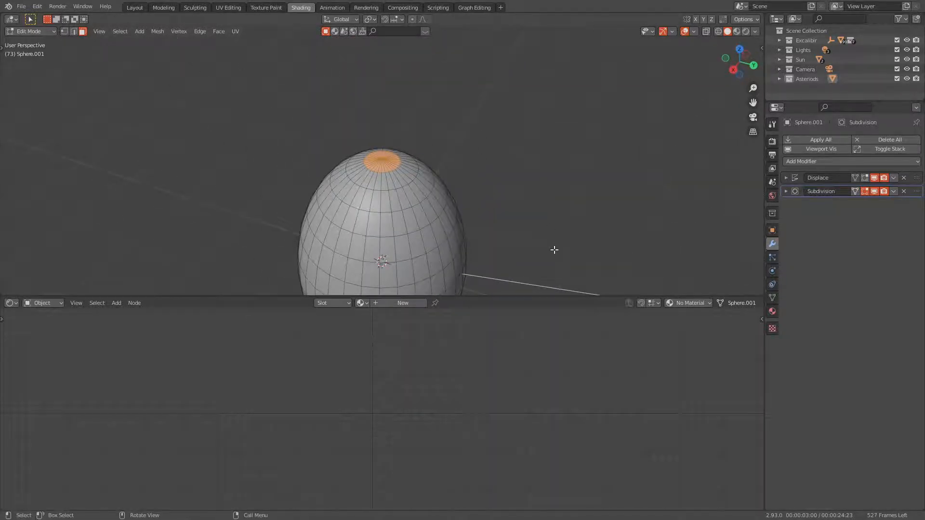
key("x")
left_click(530, 270)
middle_click_drag(530, 271, 479, 188)
scroll(485, 183, "up", 3)
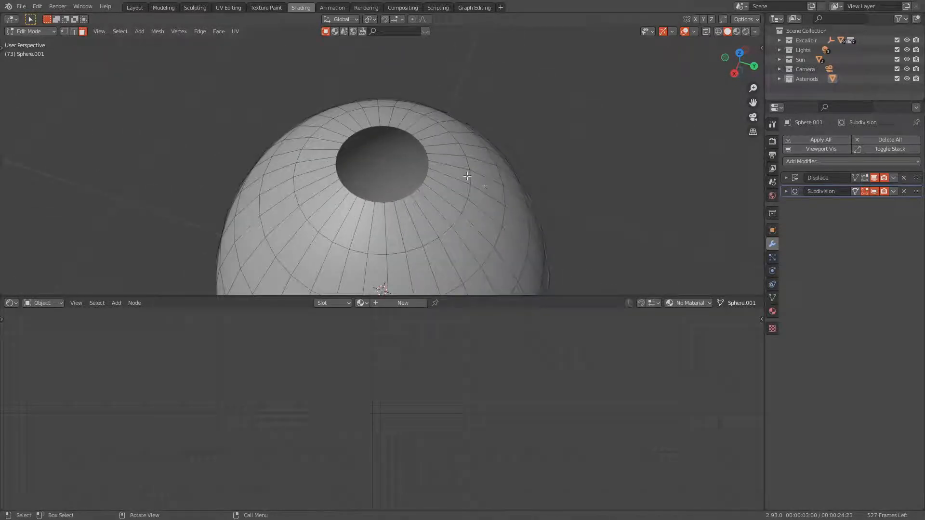
Return to Object Mode and examine the hole in the top of the displaced asteroid.
left_click(29, 31)
left_click(45, 42)
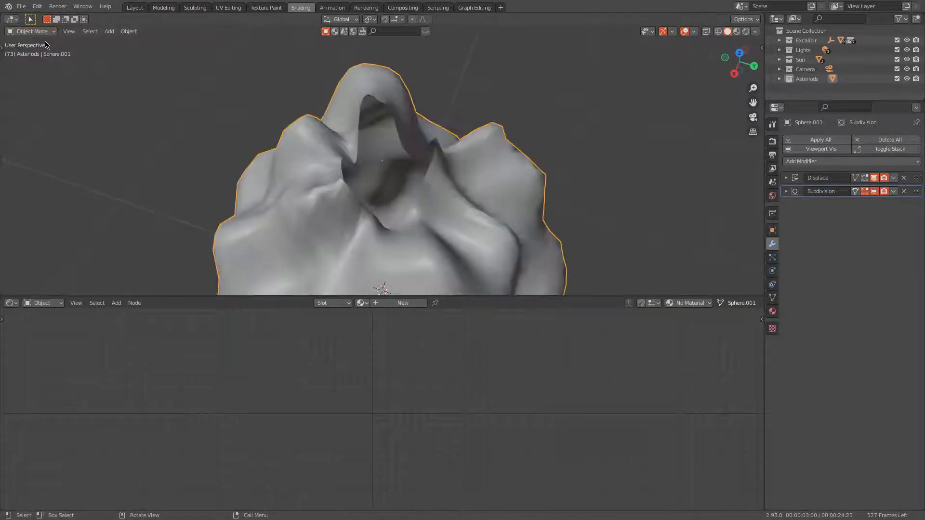
scroll(73, 46, "down", 4)
middle_click_drag(301, 91, 412, 157)
scroll(466, 163, "up", 2)
Re-enter Edit Mode and select the edge loop around the top hole in edge select mode.
left_click(48, 31)
left_click(28, 42)
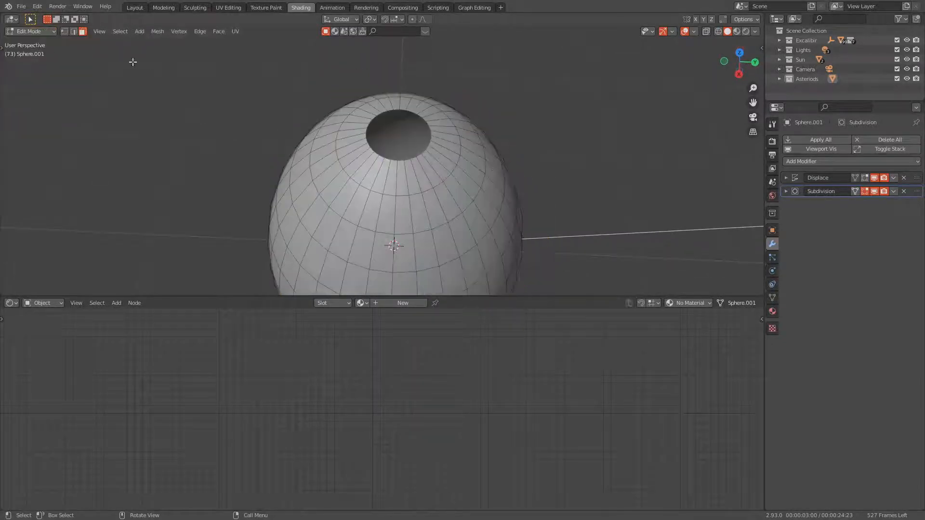
scroll(561, 152, "up", 1)
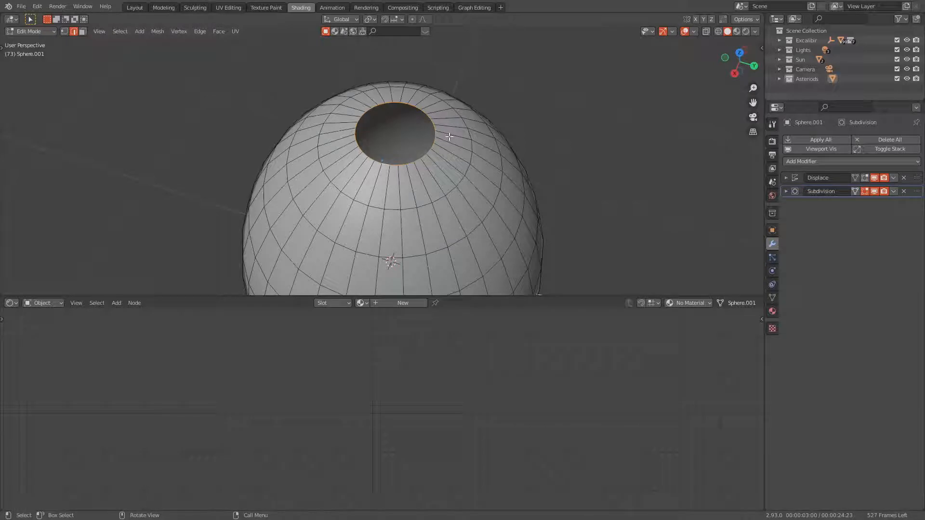
Fill the selected top hole of the sphere with a Grid Fill.
key("F3")
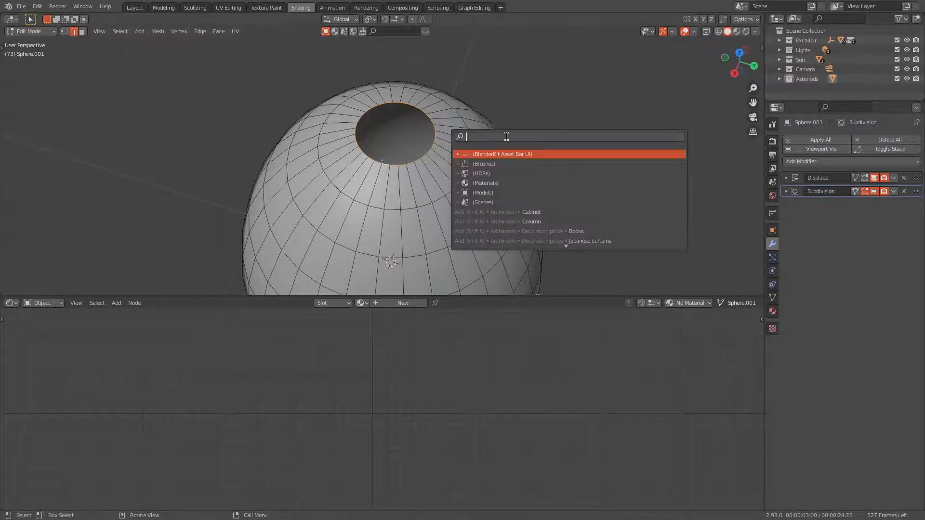
scroll(526, 242, "down", 7)
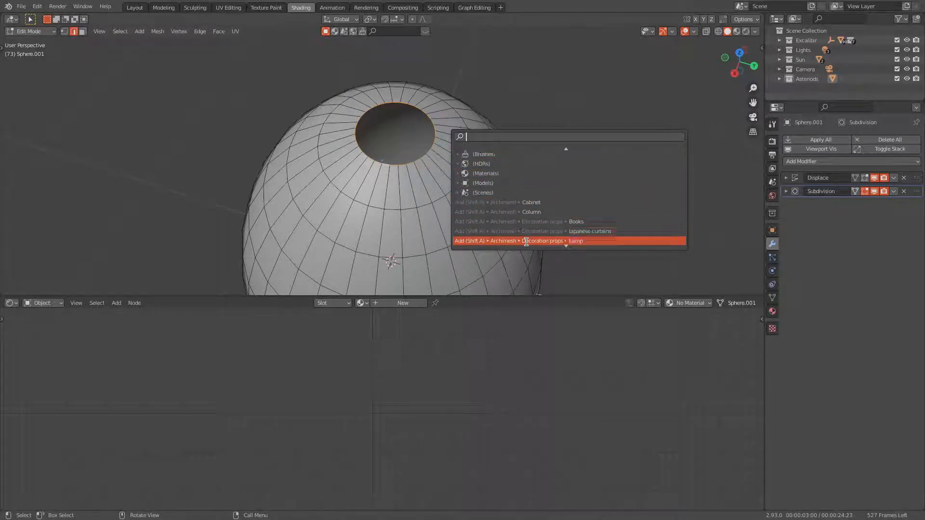
scroll(526, 242, "down", 15)
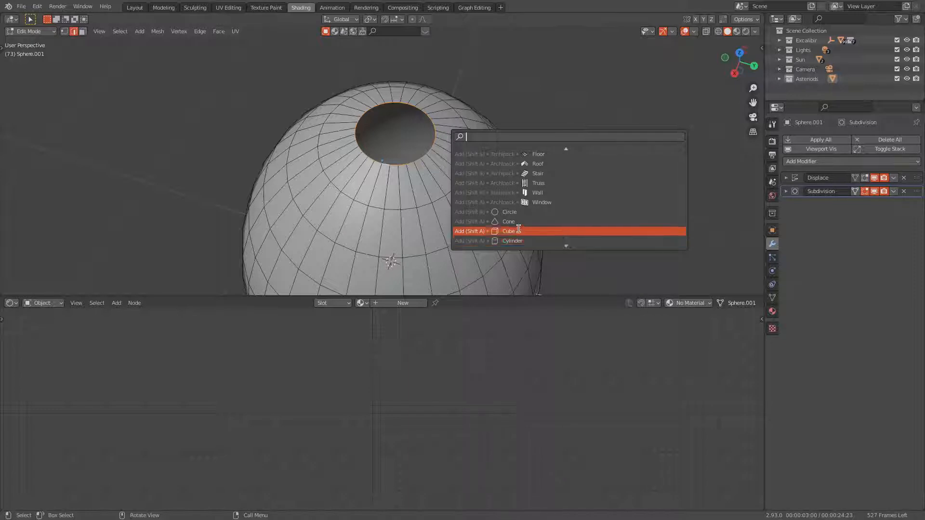
scroll(518, 227, "down", 12)
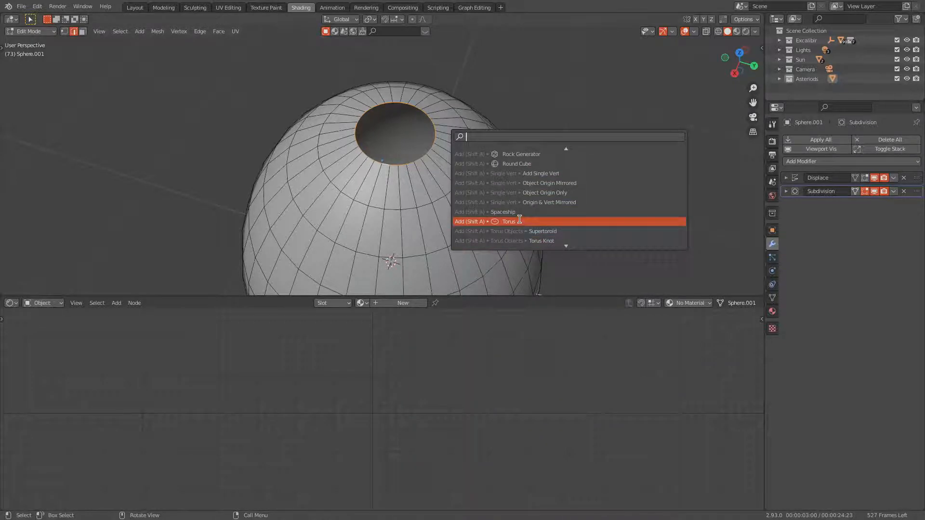
scroll(520, 221, "down", 12)
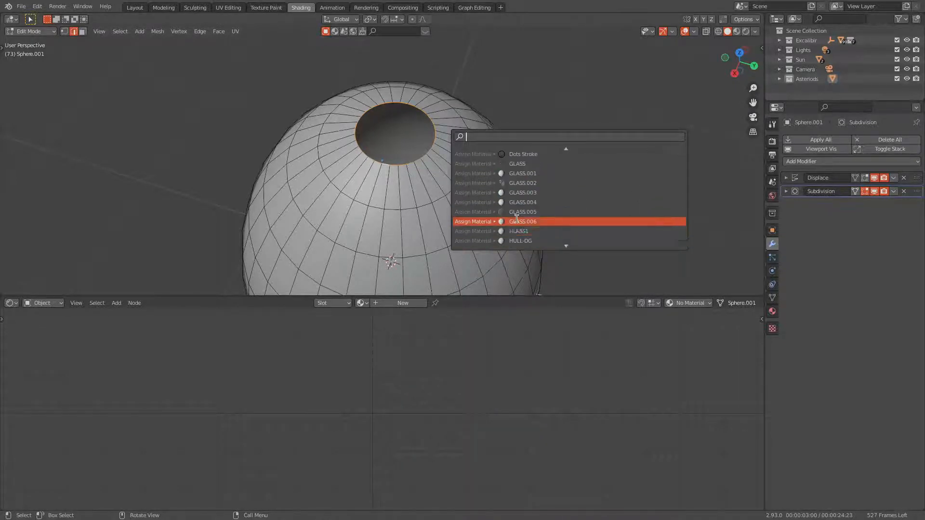
scroll(517, 213, "down", 8)
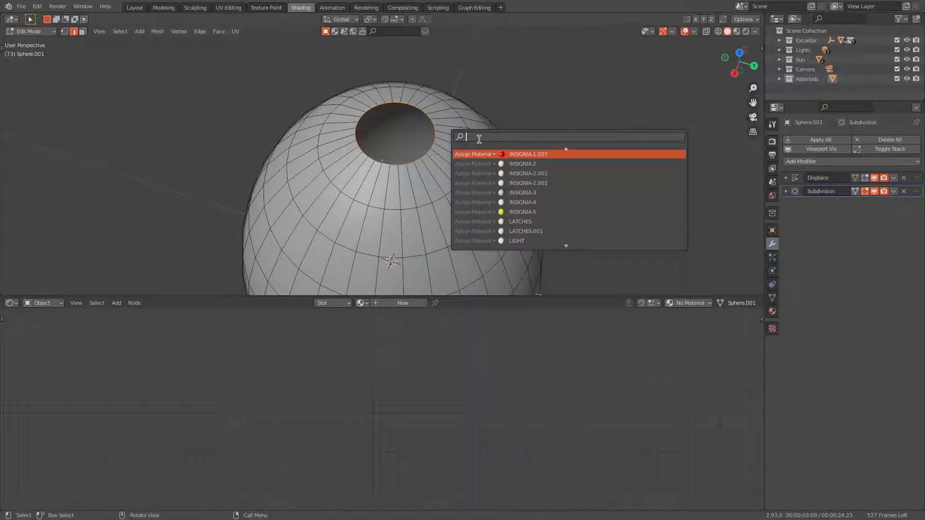
type("c")
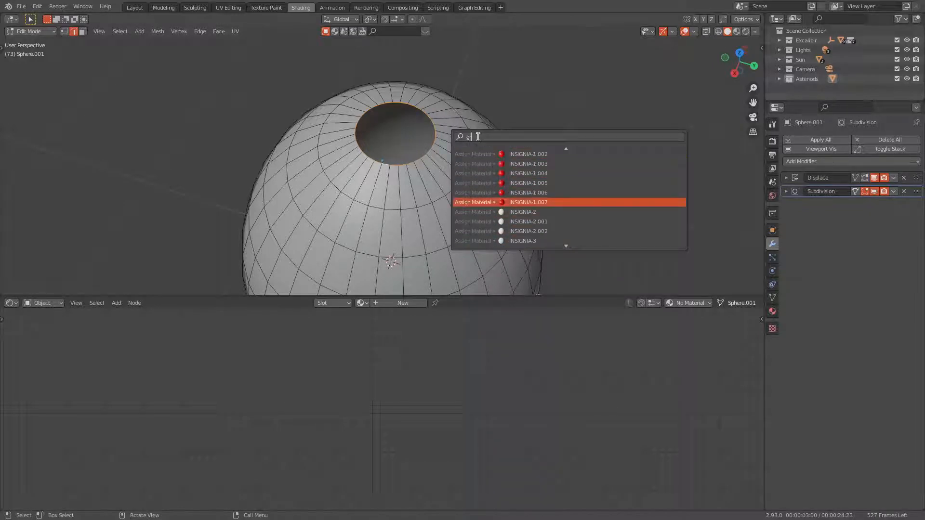
type("rid")
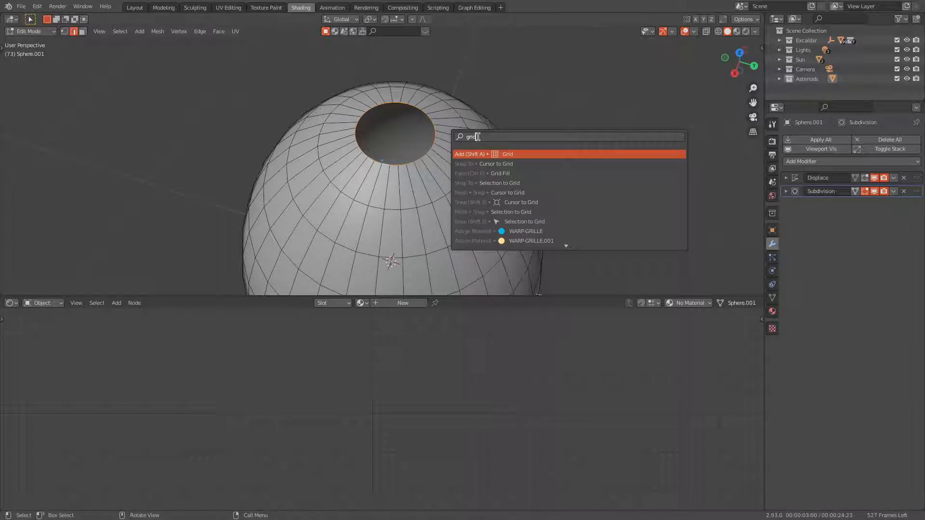
left_click(501, 174)
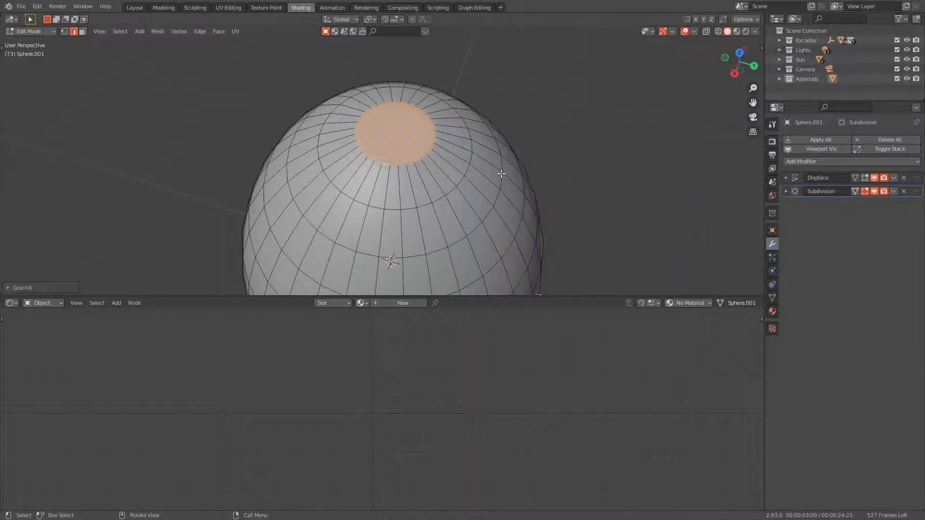
Select the edge loop around the sphere's bottom hole and close it with a Grid Fill.
middle_click_drag(562, 199, 586, 108)
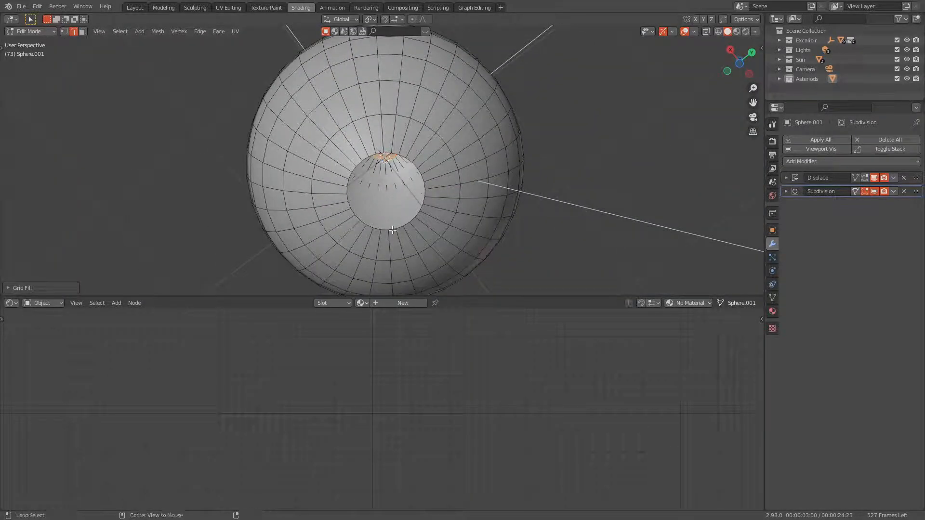
mouse_move(443, 222)
middle_mouse_down()
mouse_move(440, 204)
mouse_move(440, 217)
middle_mouse_up()
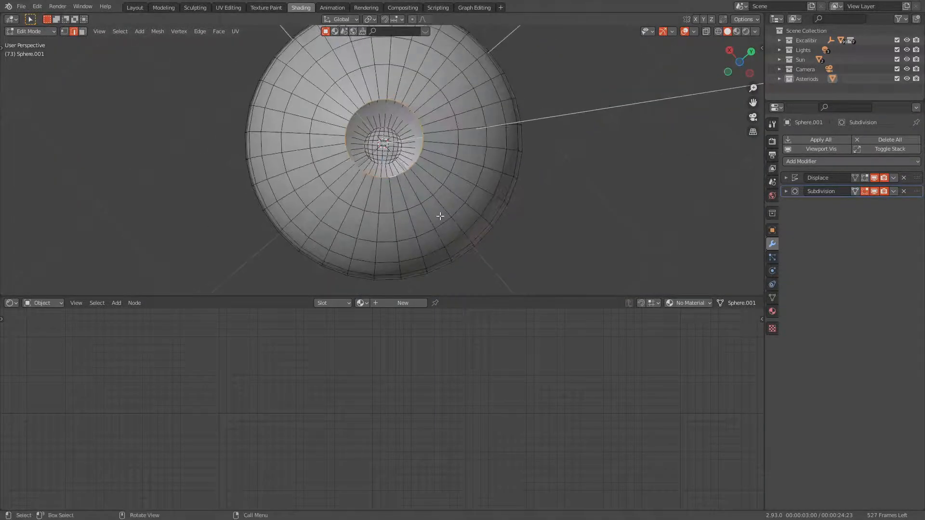
key("F3")
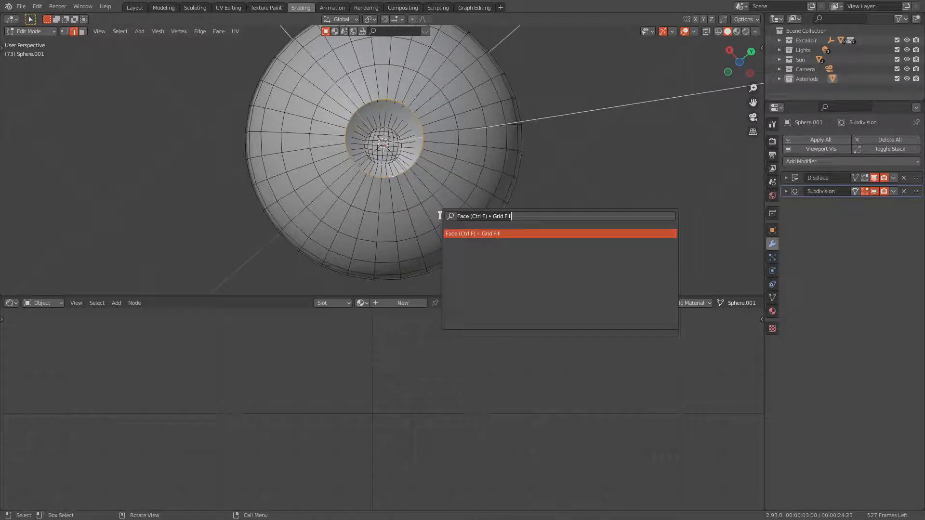
key("Return")
Return to Object Mode and examine the displaced asteroid's filled pole and its overall shape from several sides.
left_click(22, 31)
left_click(22, 38)
middle_click_drag(487, 141, 481, 76)
scroll(485, 150, "down", 4)
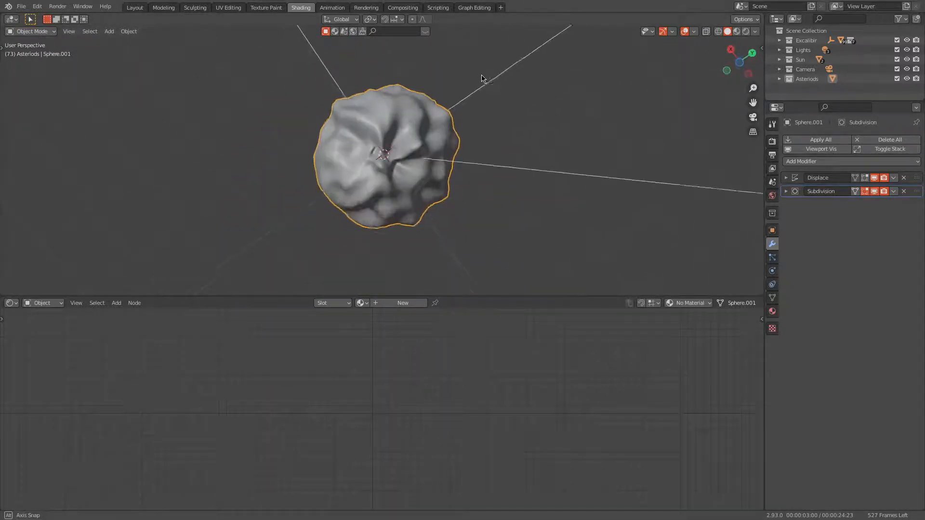
scroll(482, 79, "up", 5)
scroll(399, 177, "down", 6)
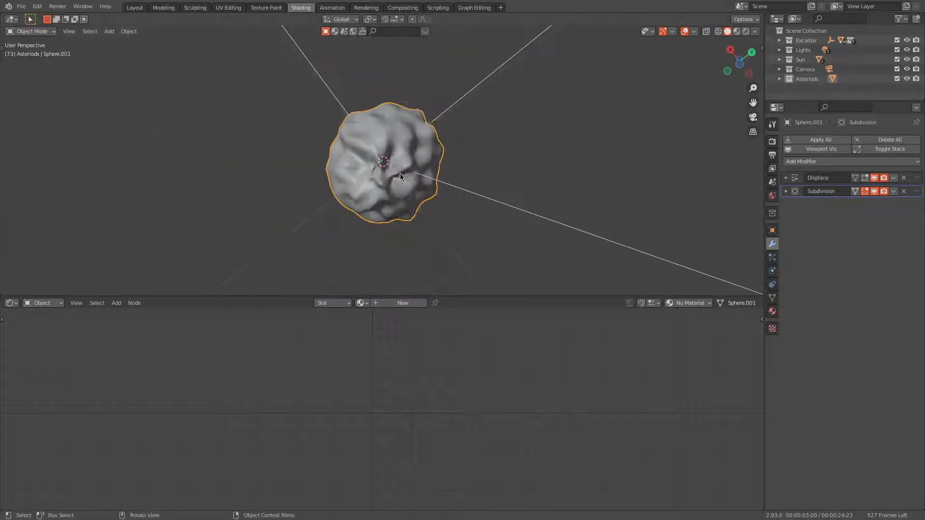
middle_click_drag(400, 177, 399, 221)
middle_click_drag(434, 163, 467, 205)
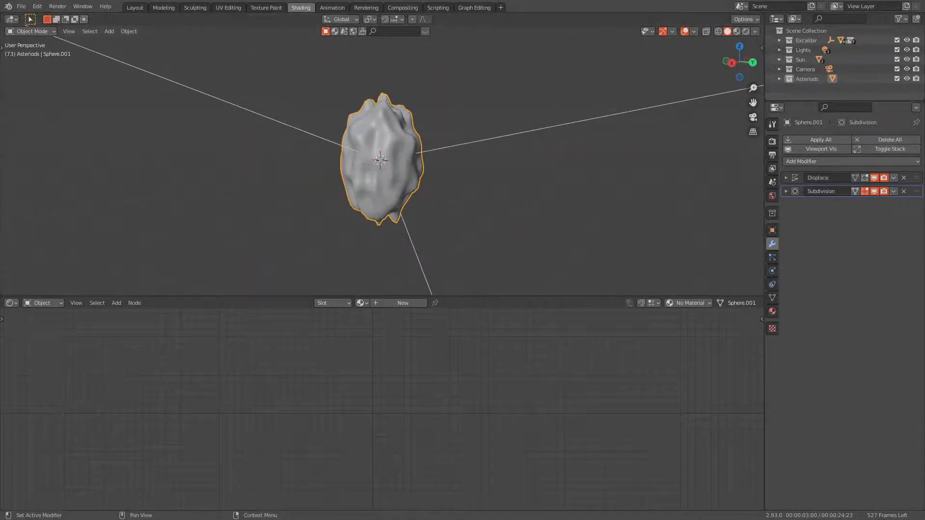
Re-enter Edit Mode and, in vertex select mode, select the center vertex of the top pole's grid.
left_click(49, 32)
left_click(31, 53)
scroll(495, 165, "up", 5)
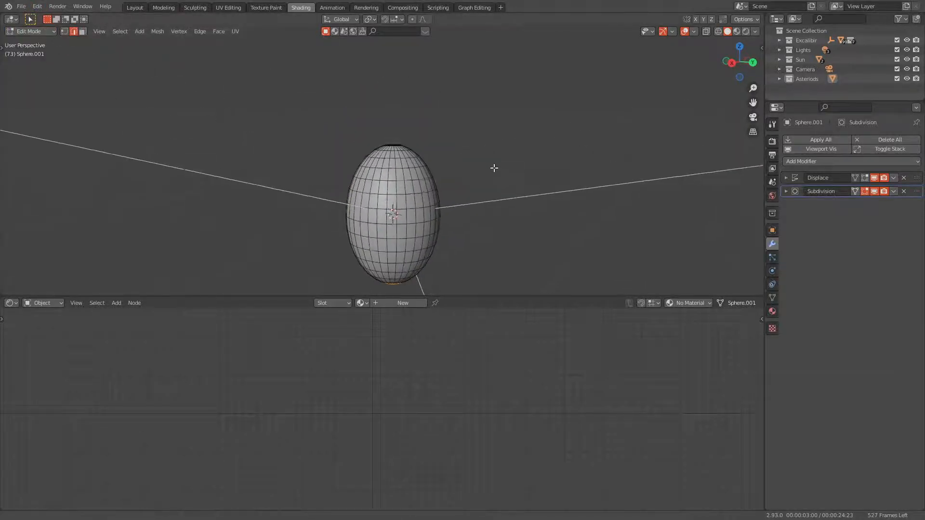
scroll(536, 200, "up", 5)
middle_click_drag(651, 193, 517, 167, "shift")
left_click(64, 32)
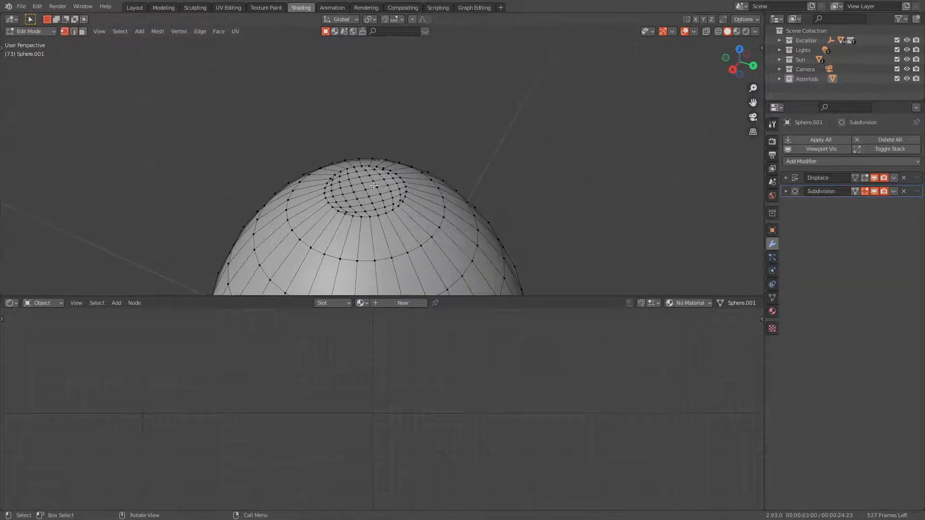
middle_click_drag(464, 144, 476, 131)
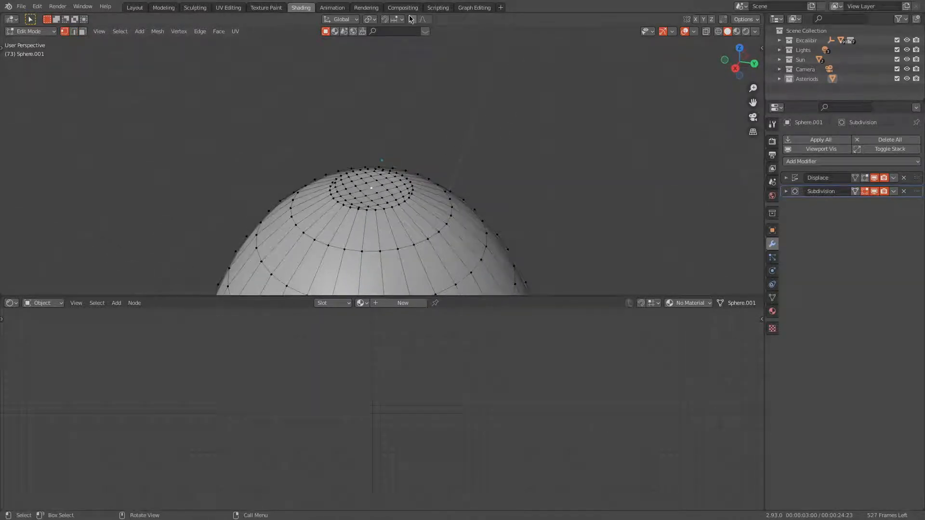
With proportional editing on, raise the top center vertex about 0.11 m along Z using a proportional size of 0.39.
key("g")
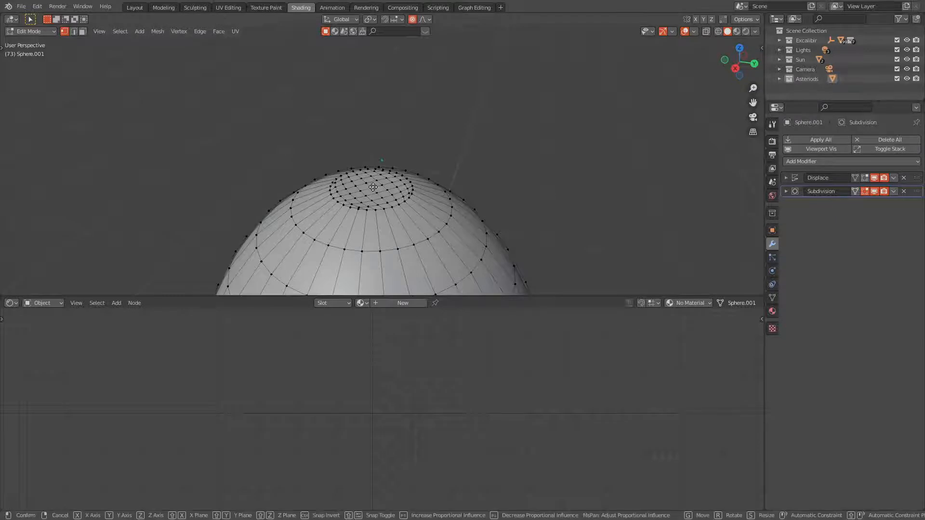
scroll(373, 186, "up", 20)
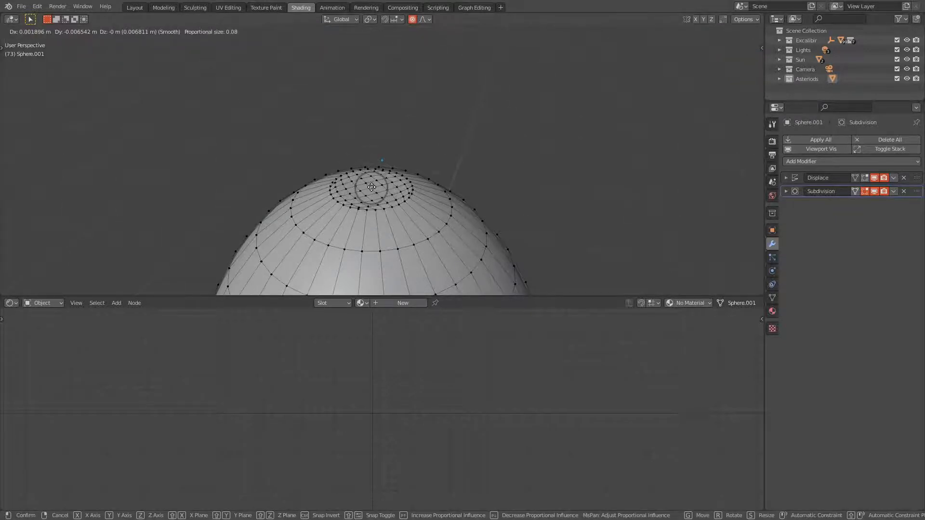
key("z")
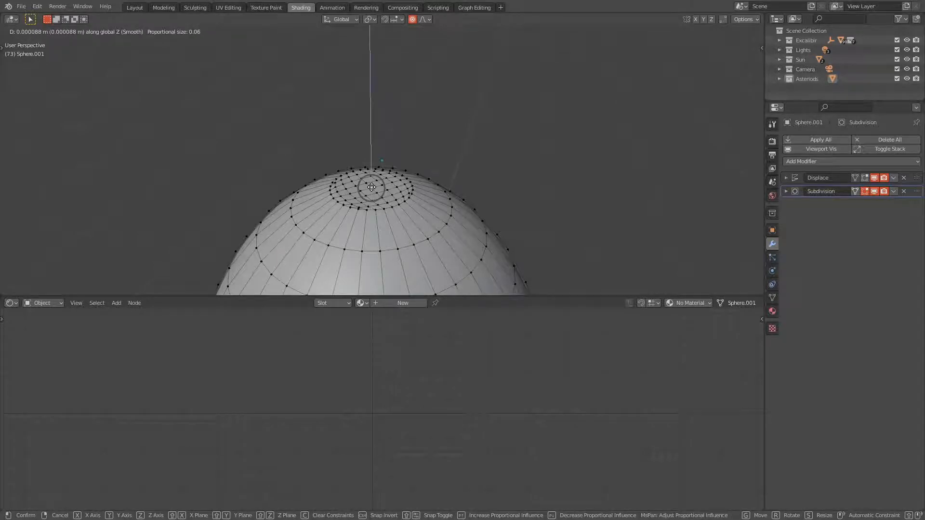
scroll(371, 172, "down", 20)
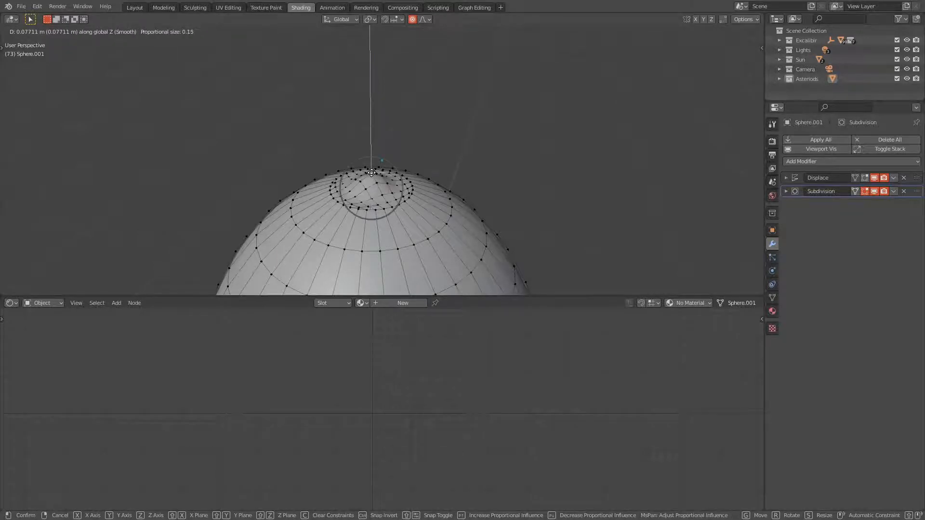
scroll(371, 172, "down", 2)
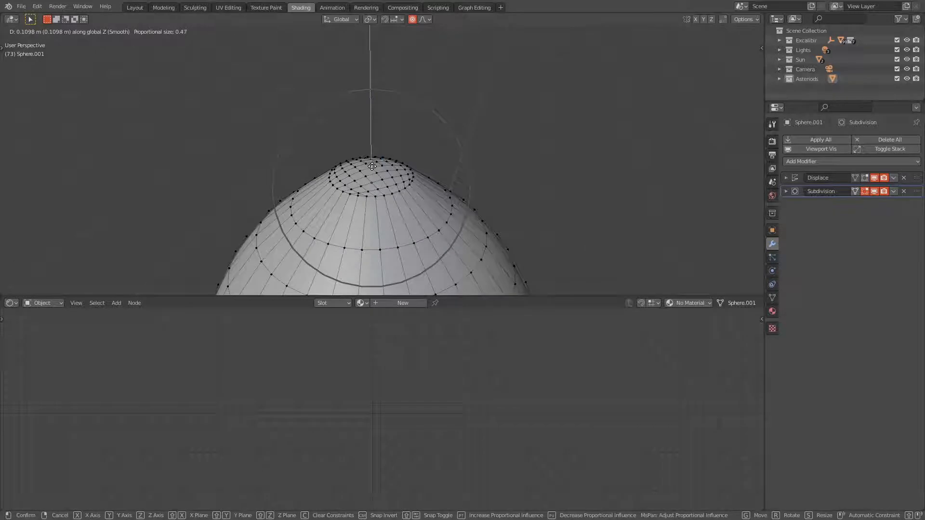
scroll(372, 166, "up", 2)
left_click(372, 166)
Switch to Object Mode and examine how the raised top pole looks on the displaced asteroid.
middle_click_drag(412, 151, 491, 97)
scroll(491, 97, "down", 4)
left_click(43, 31)
left_click(27, 38)
middle_click_drag(430, 120, 162, 60)
scroll(459, 140, "down", 4)
scroll(474, 153, "up", 4)
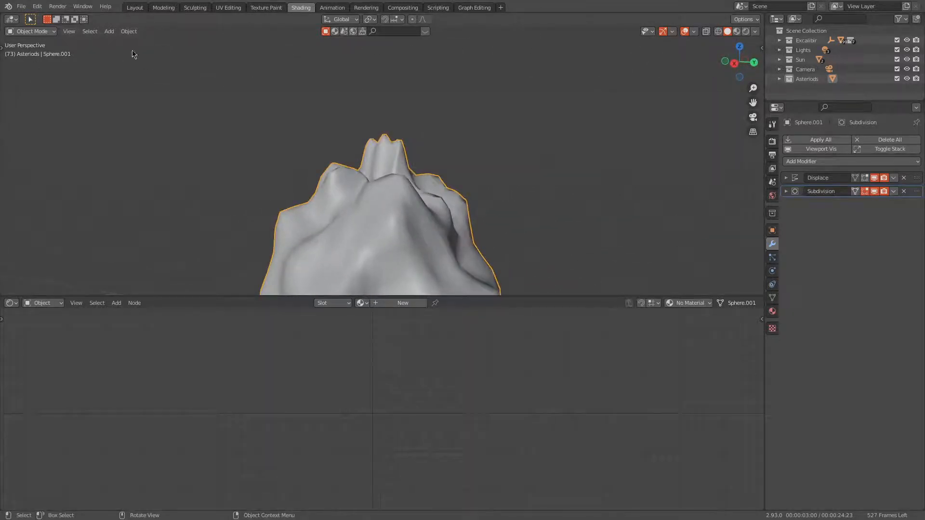
Back in Edit Mode, lower the top center vertex about 0.04 m along Z with a proportional size of 0.68.
left_click(31, 31)
left_click(28, 55)
middle_click_drag(547, 222, 523, 198)
scroll(433, 181, "up", 1)
mouse_move(432, 182)
middle_mouse_down()
mouse_move(423, 159)
mouse_move(425, 179)
middle_mouse_up()
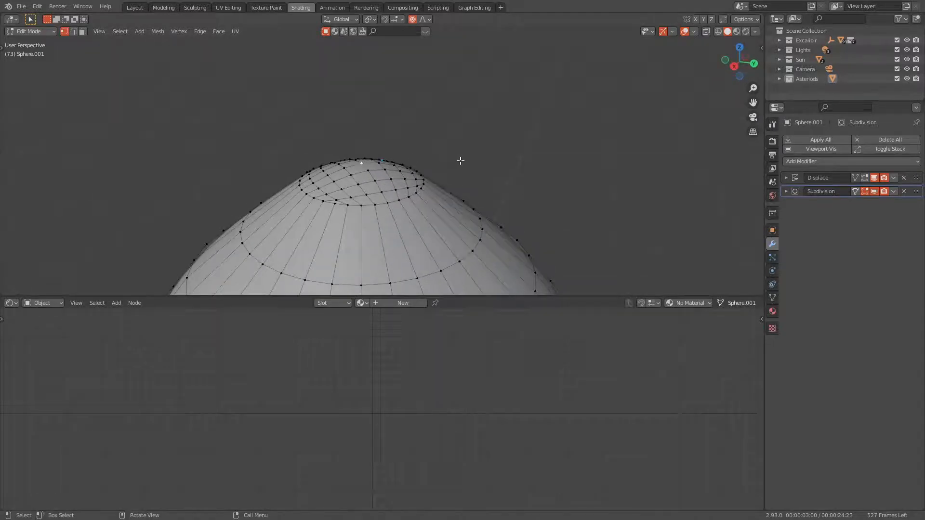
scroll(460, 160, "down", 2)
key("g")
key("z")
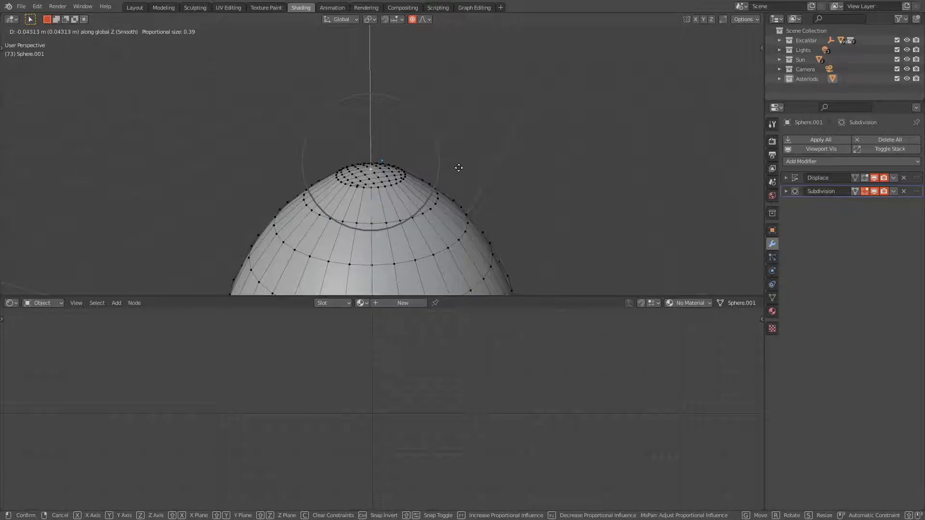
scroll(459, 167, "down", 3)
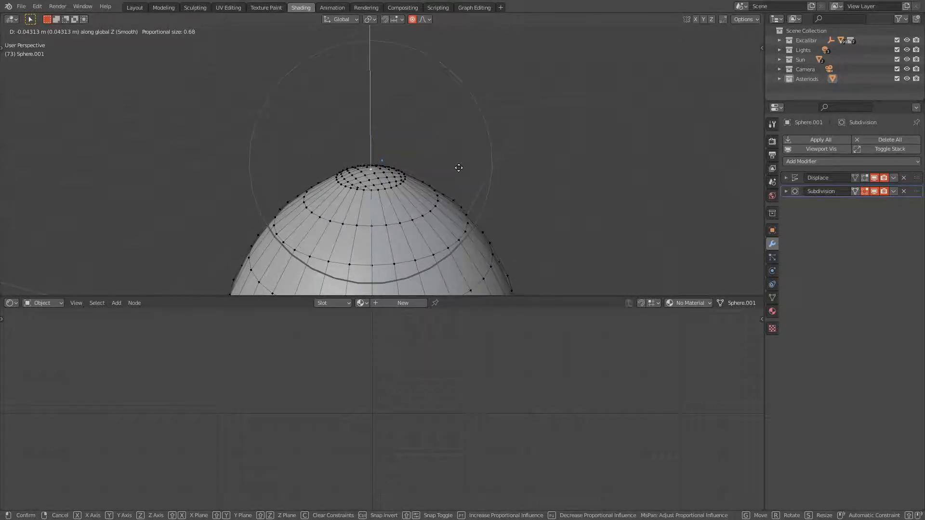
left_click(459, 168)
Examine the top pole's curvature from the side in the edit mesh and on the displaced asteroid in Object Mode.
middle_click_drag(459, 167, 497, 140)
scroll(503, 140, "up", 4)
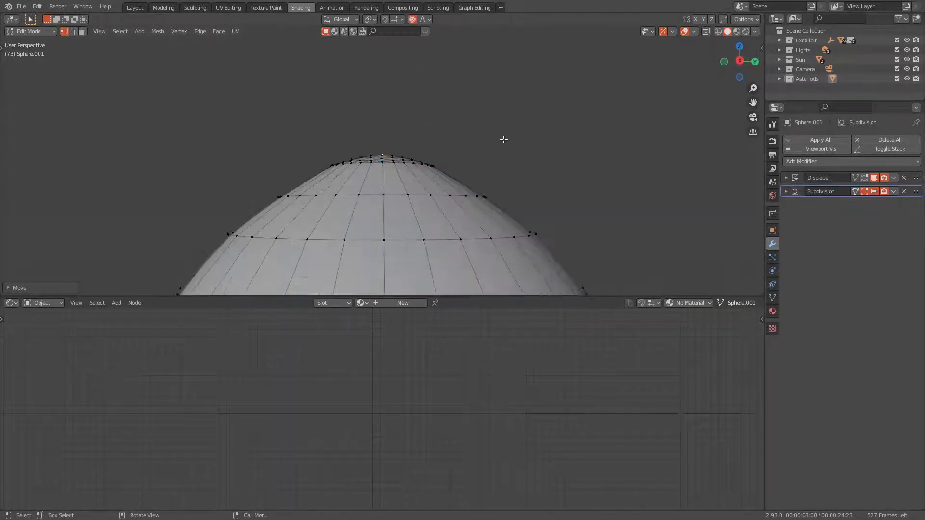
middle_click_drag(503, 140, 519, 140)
scroll(534, 138, "up", 3)
middle_click_drag(529, 138, 494, 126)
scroll(494, 126, "down", 1)
left_click(30, 32)
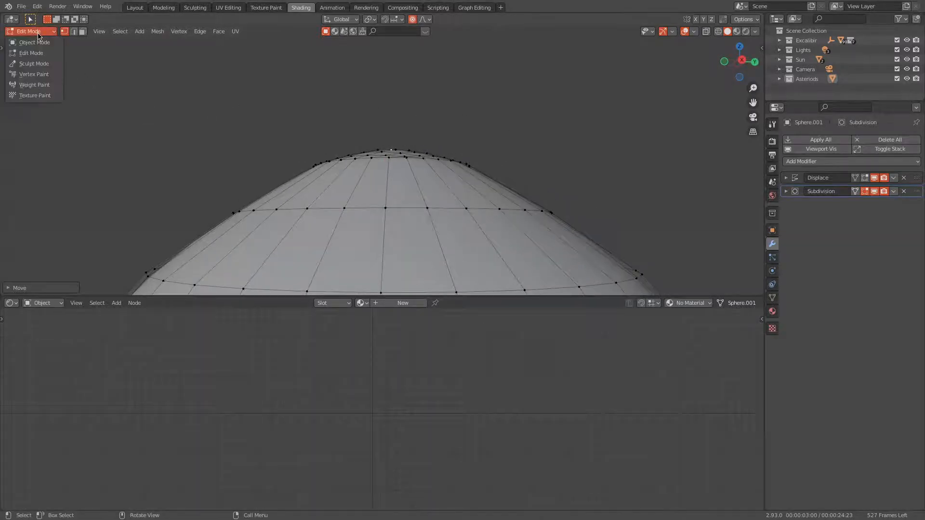
left_click(27, 40)
middle_click_drag(526, 203, 516, 178)
Re-enter Edit Mode and select the center vertex of the grid at the sphere's bottom pole.
left_click(30, 31)
left_click(27, 53)
middle_click_drag(325, 164, 505, 137)
scroll(374, 255, "up", 8)
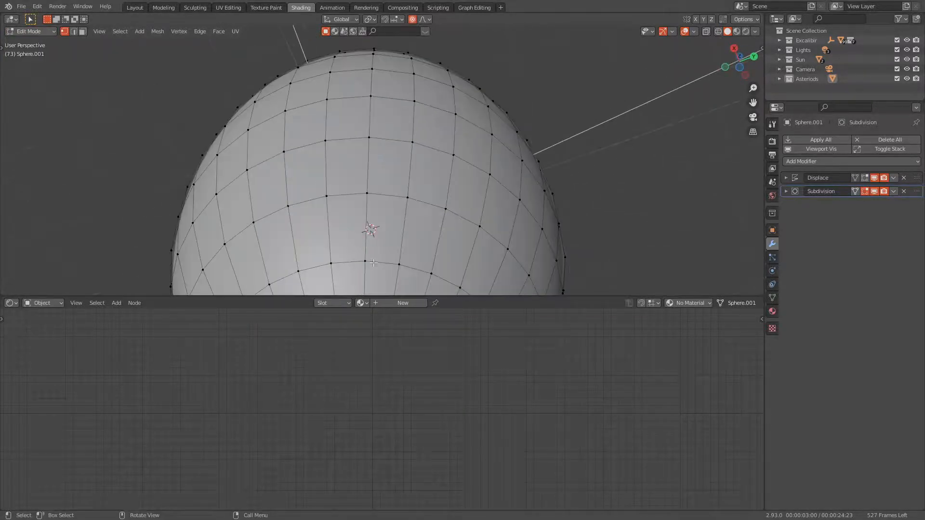
middle_click_drag(381, 247, 383, 241)
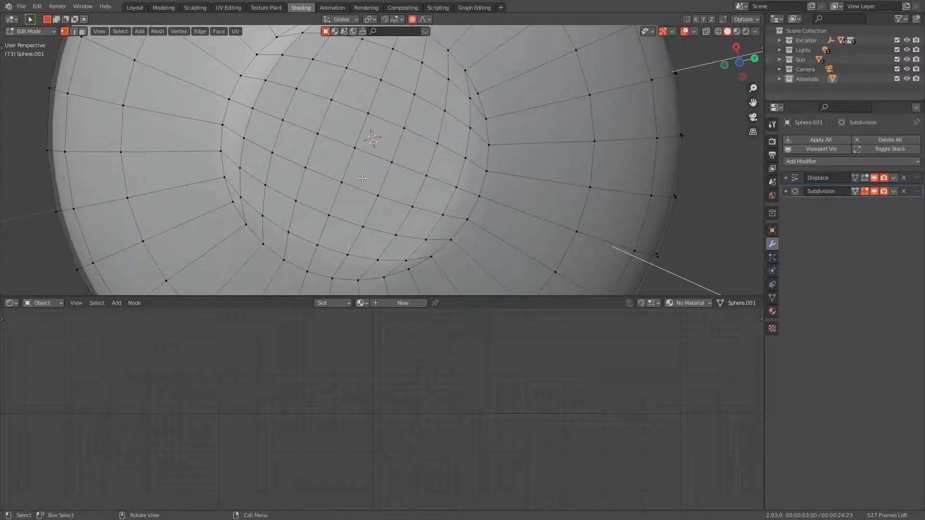
scroll(356, 147, "down", 5)
middle_click_drag(356, 147, 474, 152)
scroll(475, 172, "up", 4)
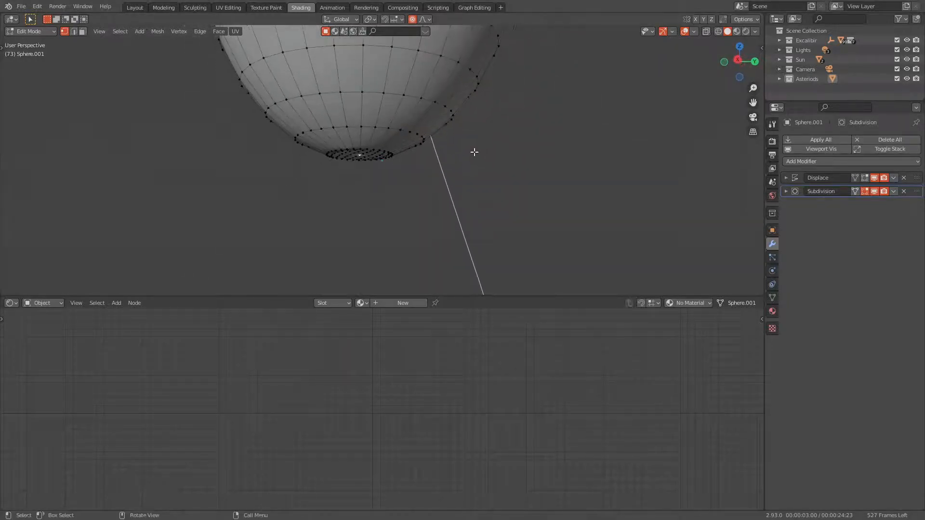
Lower the bottom pole's center vertex about 0.12 m along Z with a proportional size of 0.47, keeping Solid shading.
key("g")
key("z")
scroll(355, 207, "down", 4)
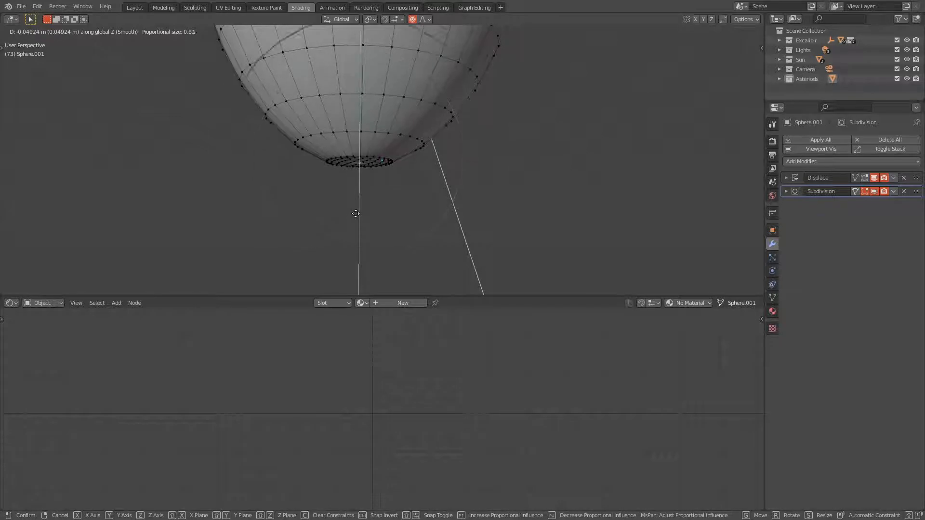
scroll(356, 217, "down", 2)
scroll(355, 220, "up", 11)
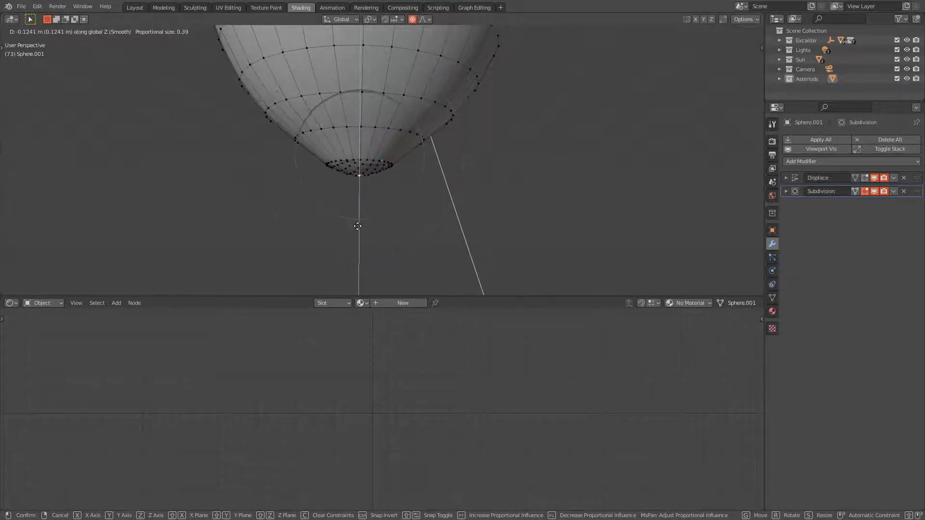
scroll(358, 226, "down", 2)
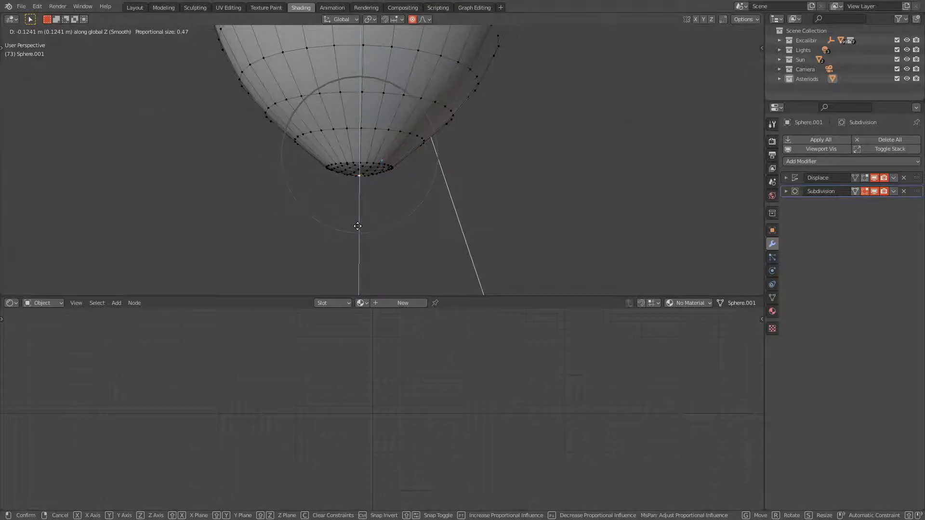
left_click(358, 226)
key("z")
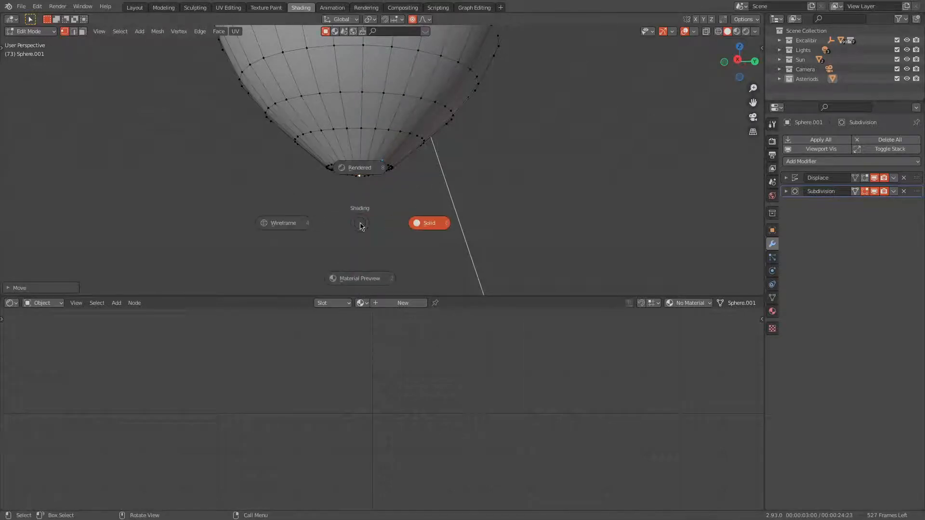
left_click(436, 224)
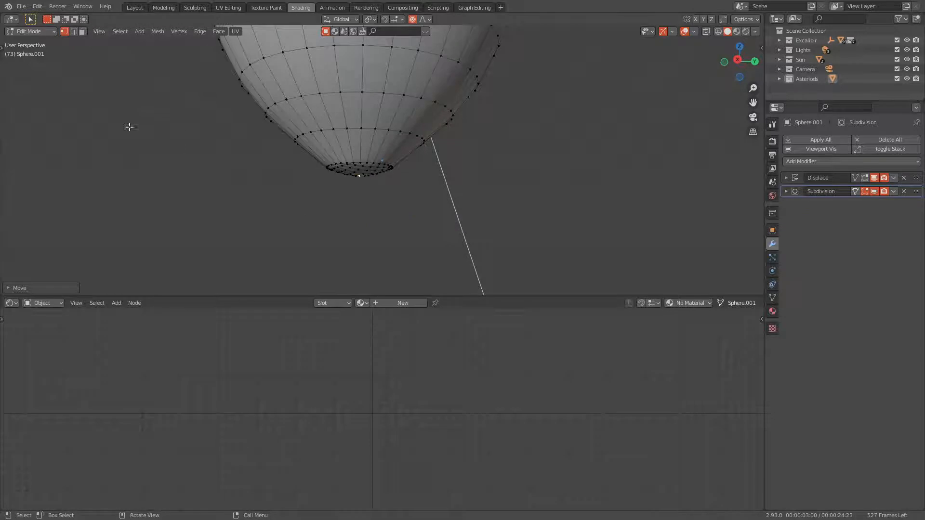
Return to Object Mode to check the whole displaced asteroid, and save the file.
left_click(30, 32)
left_click(35, 43)
middle_click_drag(536, 175, 77, 63)
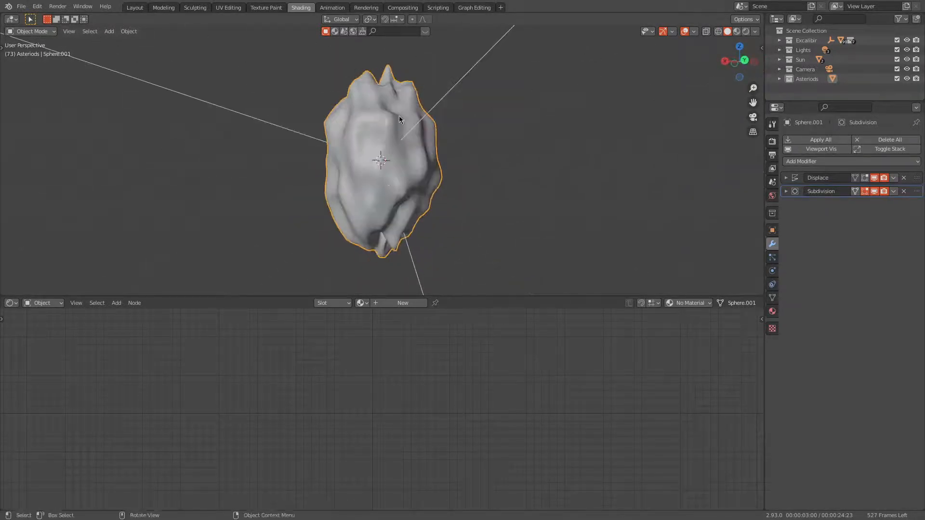
left_click(22, 6)
left_click(34, 70)
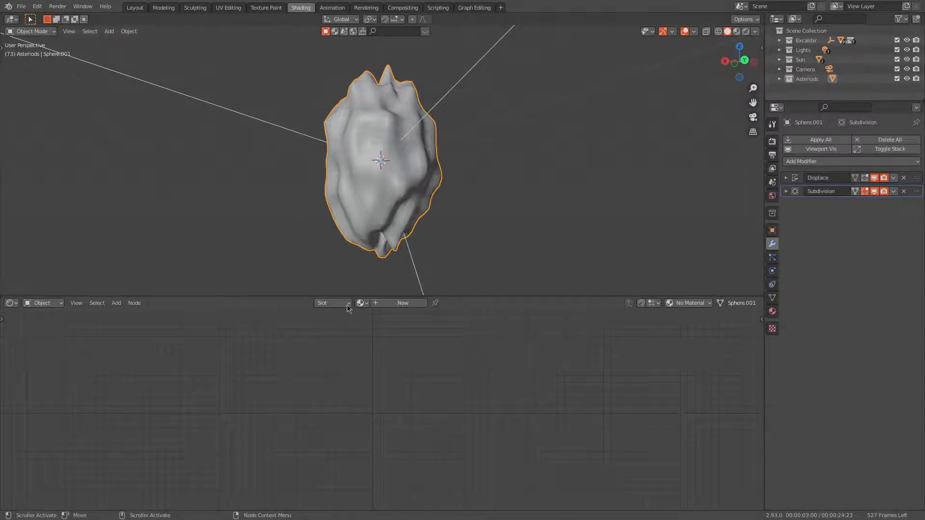
Create a new material for the asteroid and name it Asteroid_01.
left_click(43, 303)
left_click(388, 302)
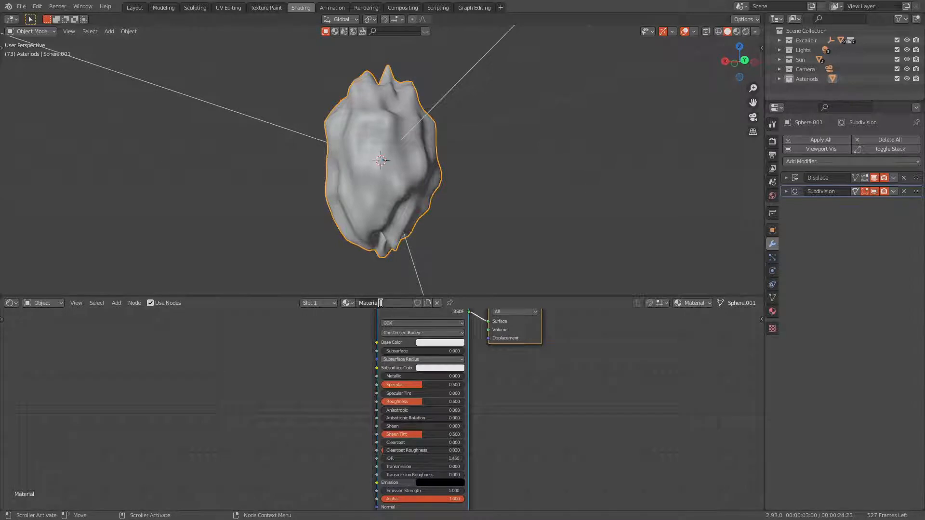
left_click(381, 303)
type("A")
type("steroid_01")
key("Return")
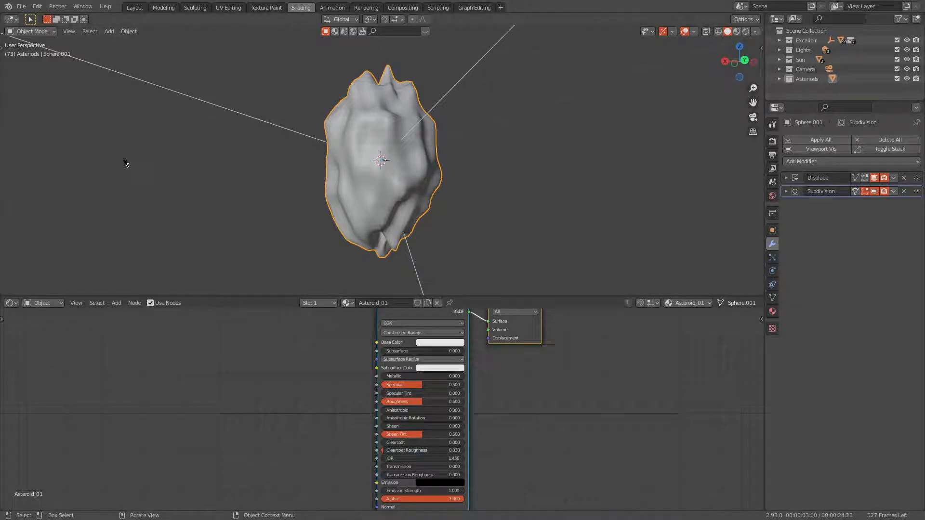
Deselect the asteroid and enlarge the Shader Editor area to make room for nodes beside the Principled BSDF.
scroll(320, 377, "up", 3)
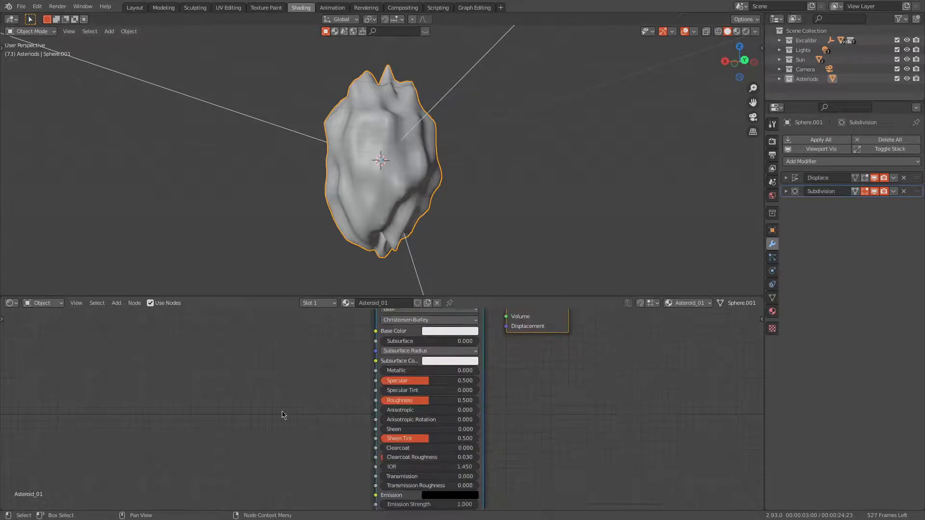
middle_click_drag(285, 415, 443, 374)
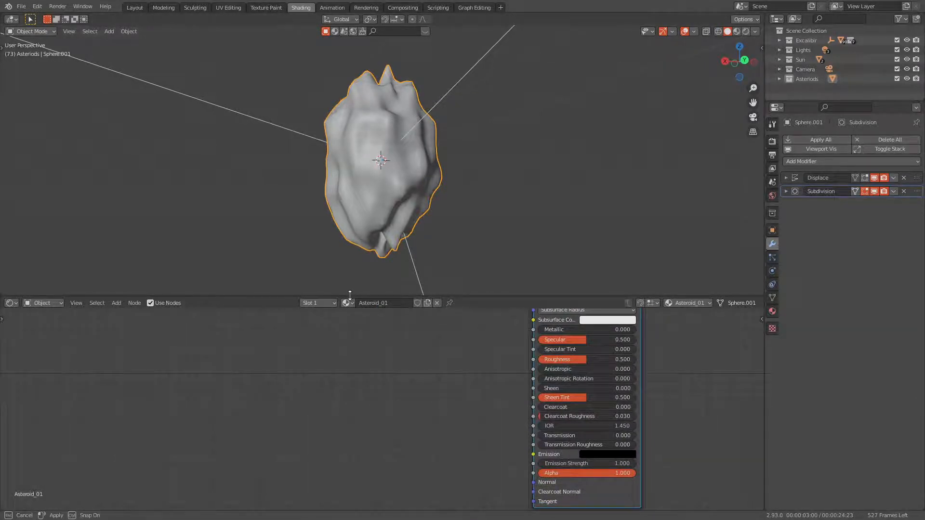
left_click_drag(351, 296, 351, 292)
left_click(350, 267)
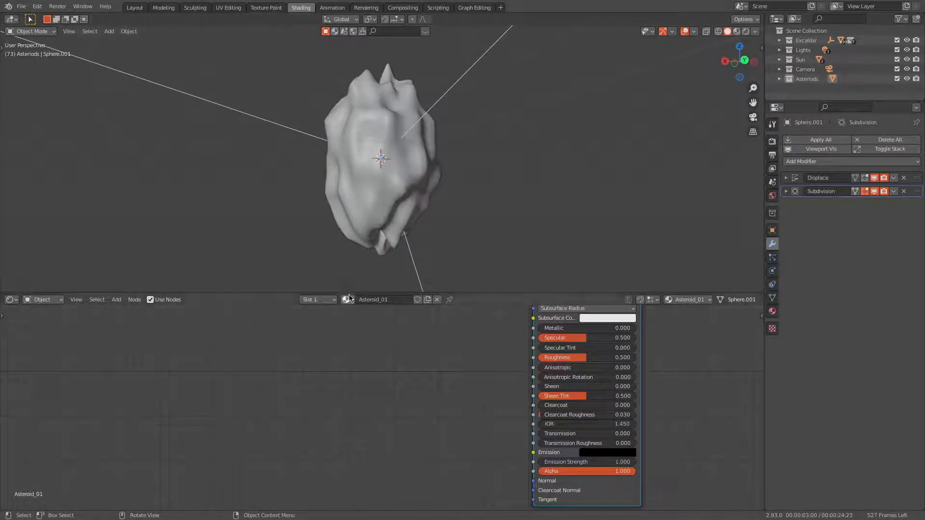
left_click(347, 299)
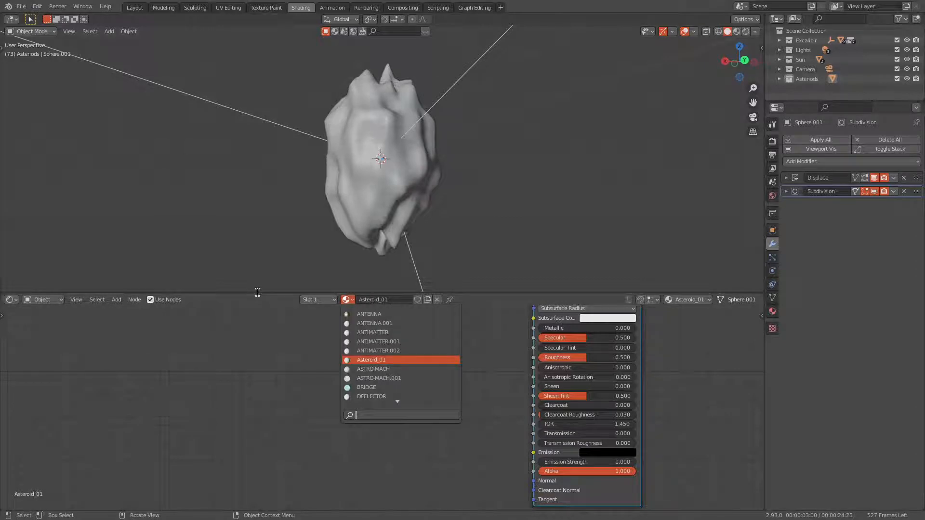
left_click_drag(258, 291, 263, 257)
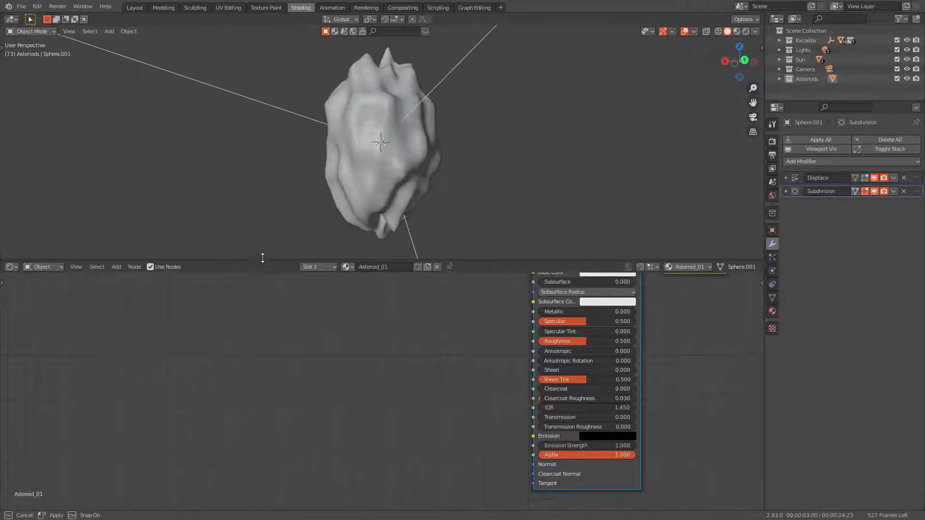
middle_click_drag(391, 351, 363, 326)
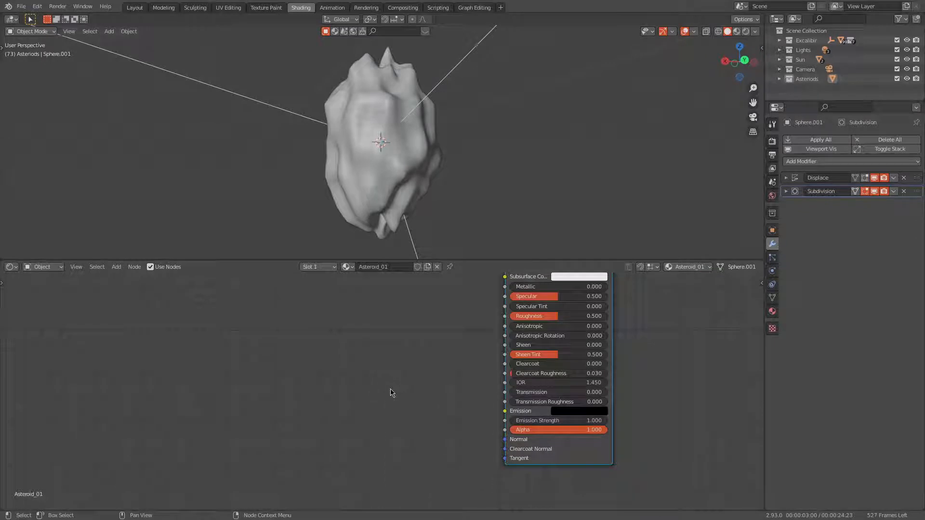
middle_click_drag(371, 370, 408, 360)
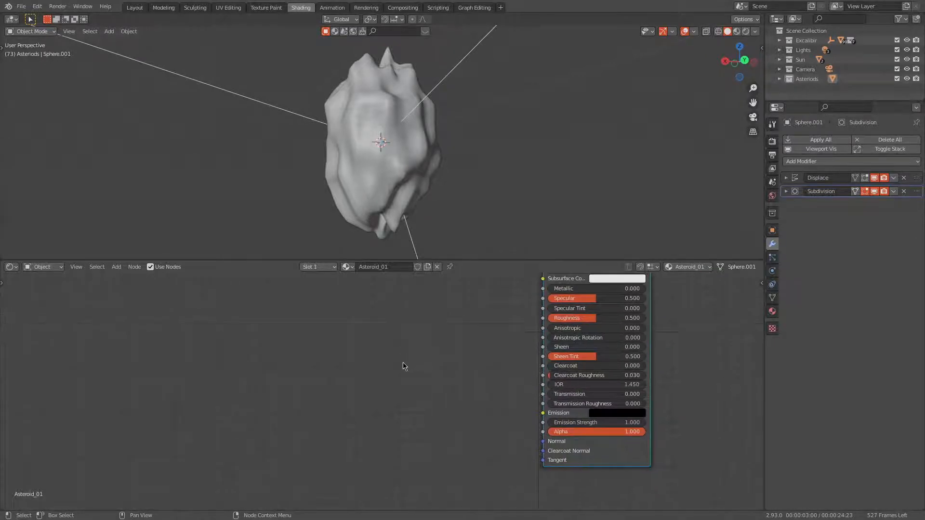
Add a Voronoi Texture node and connect its Color output to the Principled BSDF's Emission input.
key("shift+a")
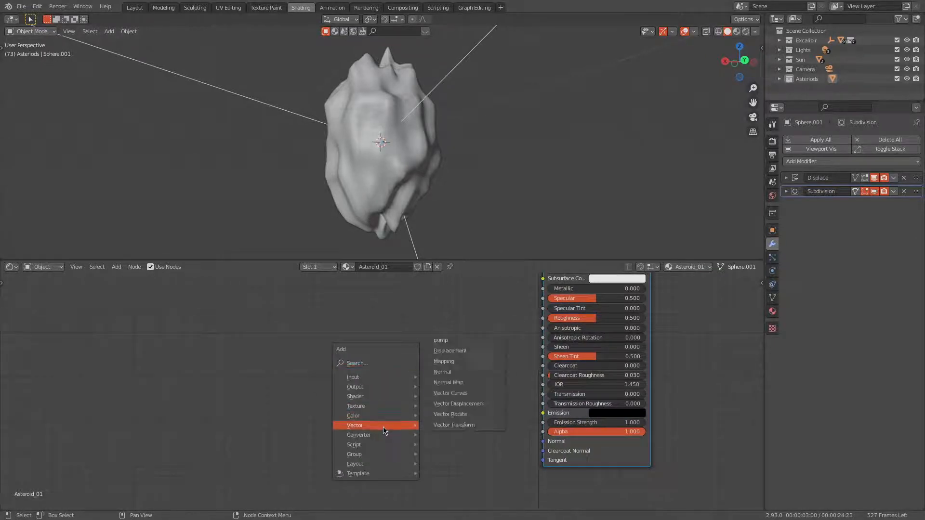
mouse_move(370, 411)
left_click(448, 389)
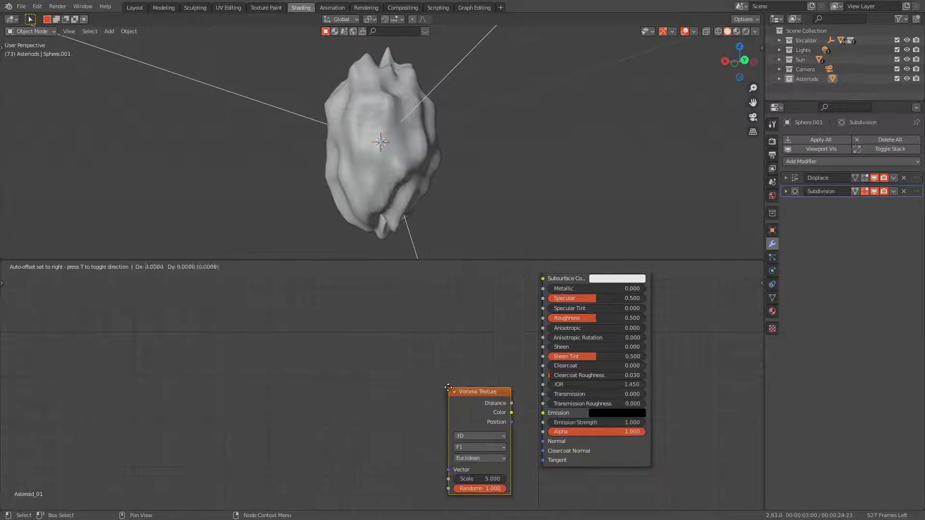
left_click(318, 361)
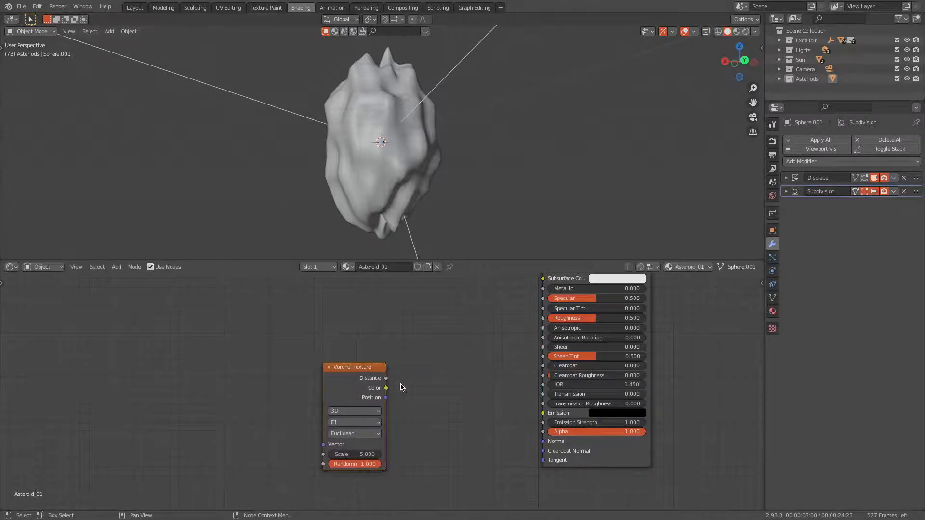
left_click_drag(386, 388, 543, 412)
Show the asteroid in Material Preview shading with Scene Lights and Scene World disabled.
left_click(737, 32)
scroll(249, 187, "up", 3)
mouse_move(483, 92)
middle_mouse_down()
mouse_move(495, 97)
mouse_move(412, 137)
middle_mouse_up()
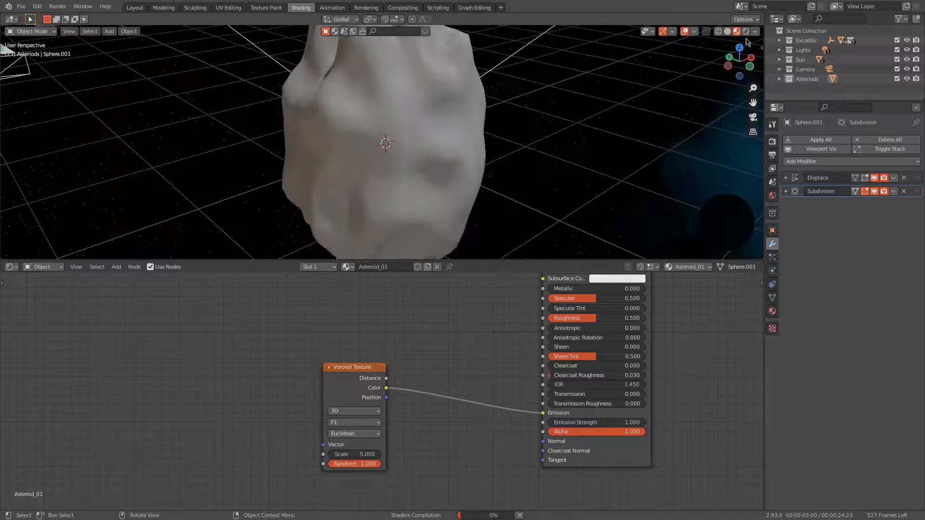
left_click(755, 31)
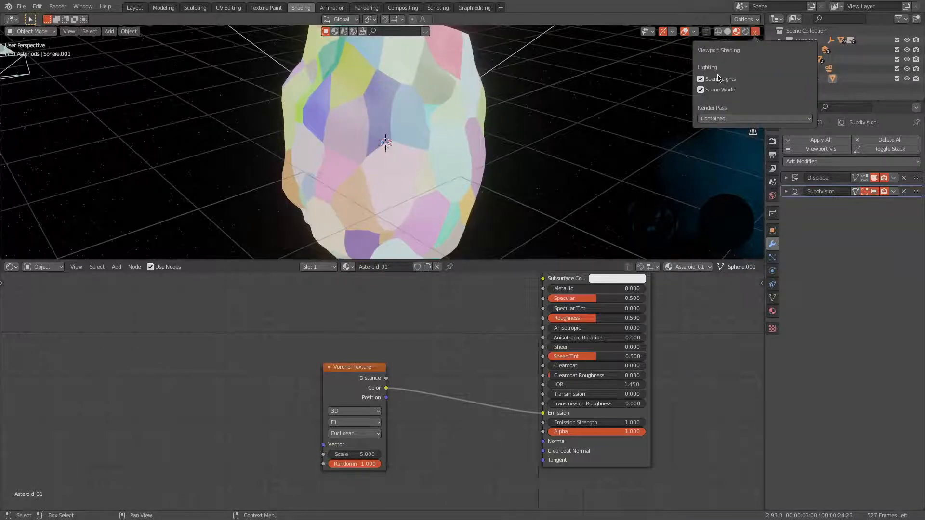
left_click(701, 80)
left_click(701, 79)
left_click(701, 80)
left_click(701, 90)
left_click(701, 90)
left_click(701, 90)
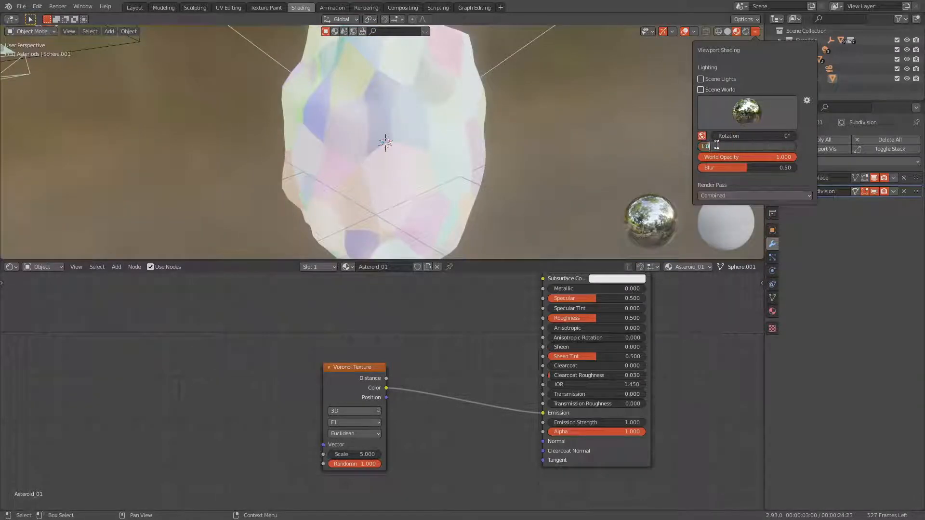
Set the preview environment's World Opacity to 0 and reduce its lighting strength.
left_click_drag(756, 156, 653, 156)
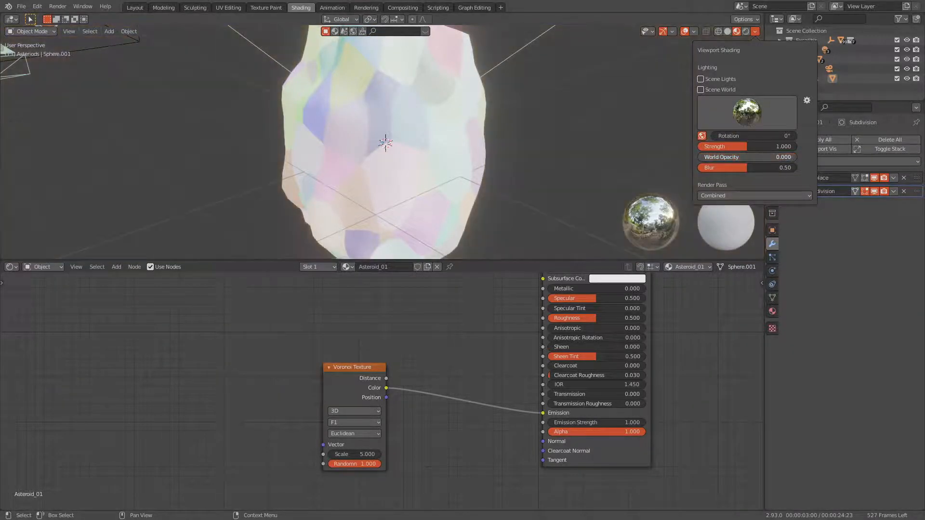
middle_click_drag(506, 123, 468, 116)
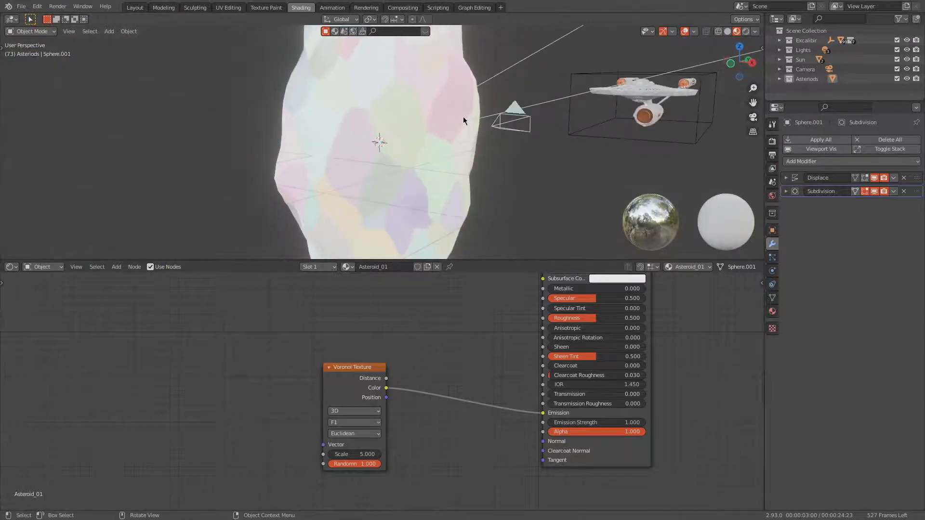
left_click(754, 31)
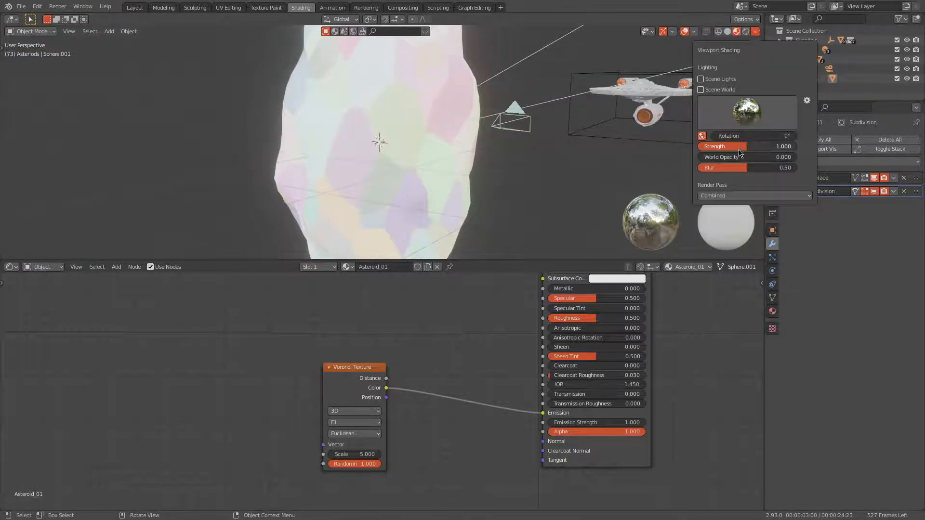
mouse_move(741, 147)
left_mouse_down()
mouse_move(700, 147)
mouse_move(721, 146)
left_mouse_up()
mouse_move(592, 144)
middle_mouse_down()
mouse_move(547, 138)
mouse_move(503, 152)
mouse_move(679, 153)
middle_mouse_up()
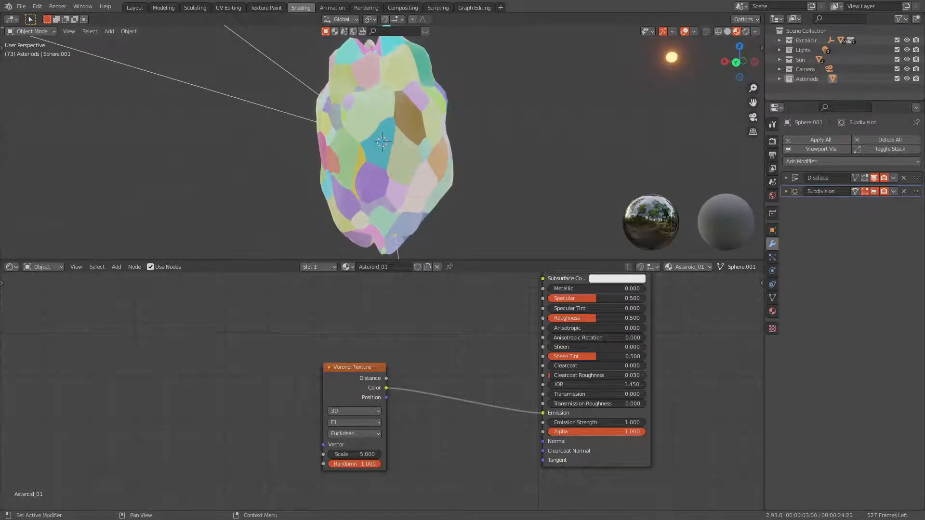
Change the Voronoi Texture's feature output from F1 to Smooth F1.
scroll(402, 443, "up", 1)
scroll(402, 443, "up", 4)
middle_click_drag(439, 432, 372, 379)
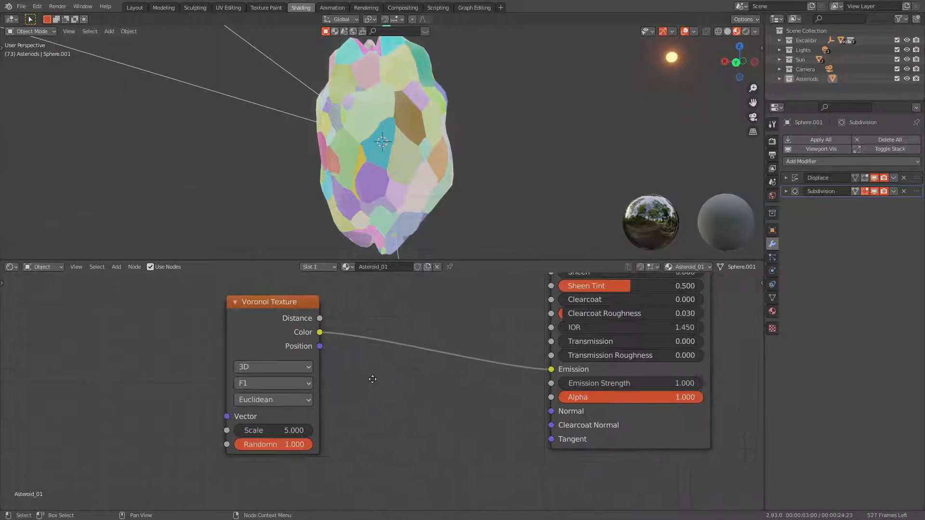
left_click(288, 383)
left_click(286, 427)
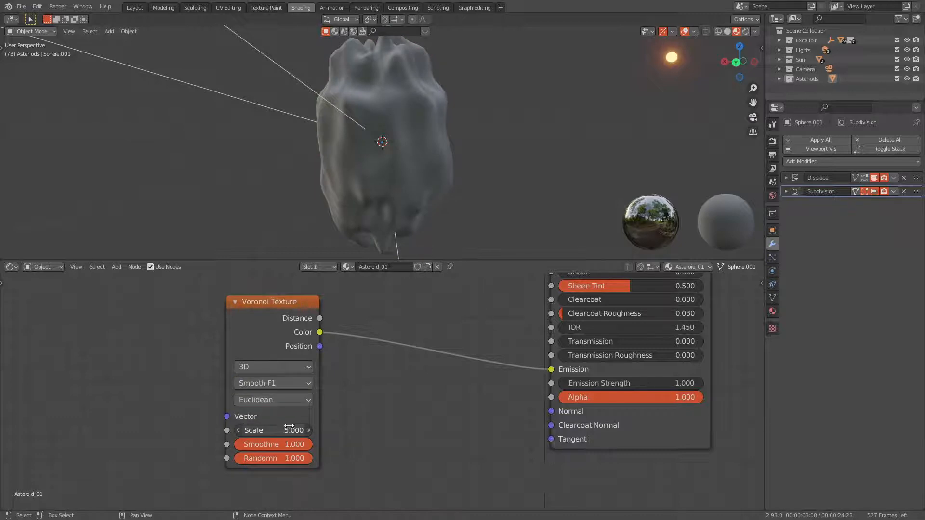
Move the Voronoi Texture node up and farther away from the Principled BSDF node.
scroll(449, 462, "down", 1)
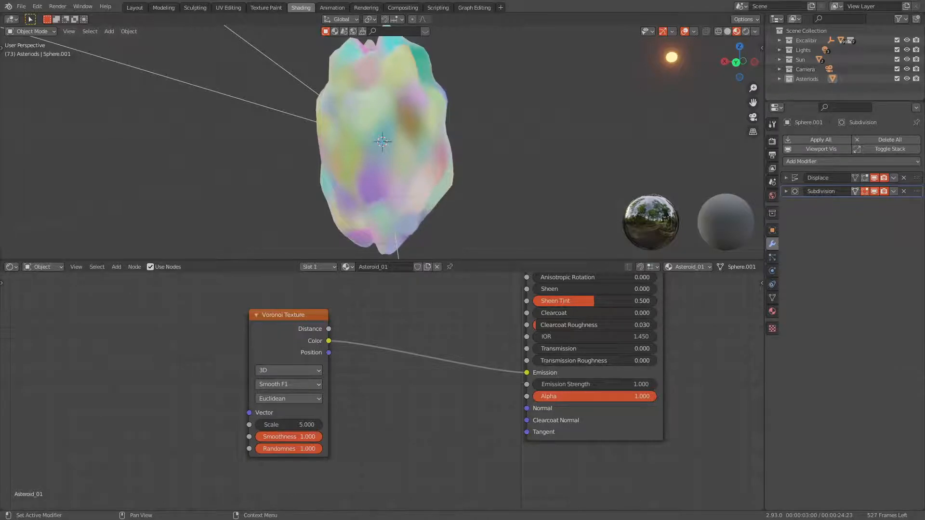
scroll(454, 397, "down", 5)
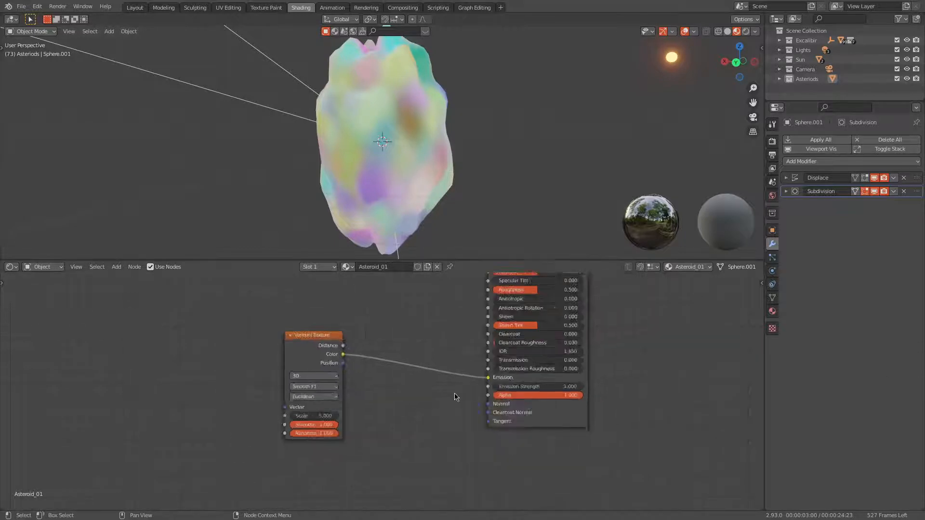
middle_click_drag(397, 409, 494, 415)
left_click_drag(445, 373, 395, 322)
key("shift+a")
left_click(366, 362)
left_click(366, 362)
key("c")
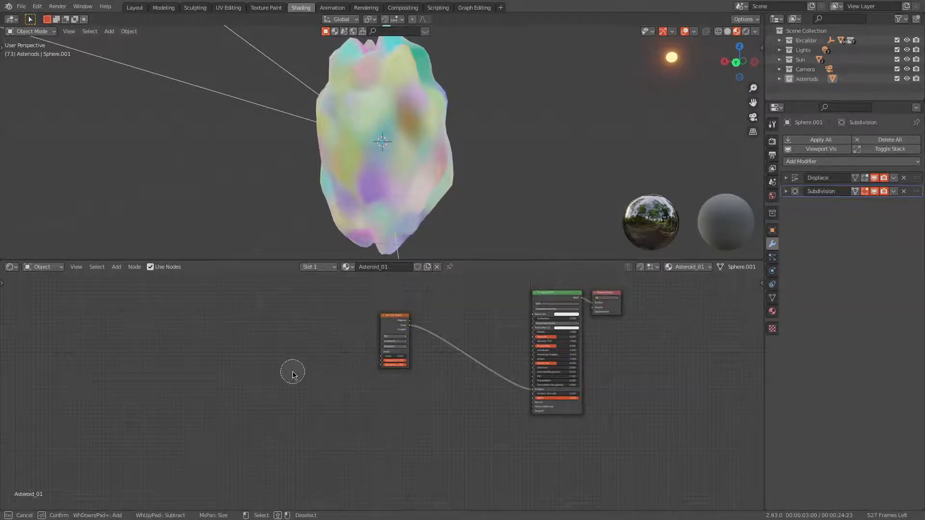
key("Escape")
Insert a ColorRamp node on the link between the Voronoi Texture's Color output and the Principled BSDF's Emission input.
key("shift+a")
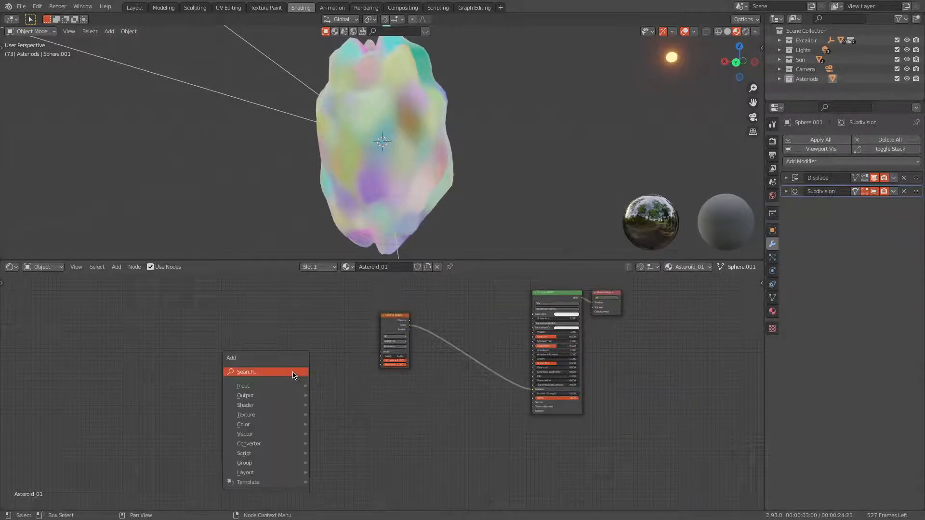
left_click(293, 373)
type("color ramp")
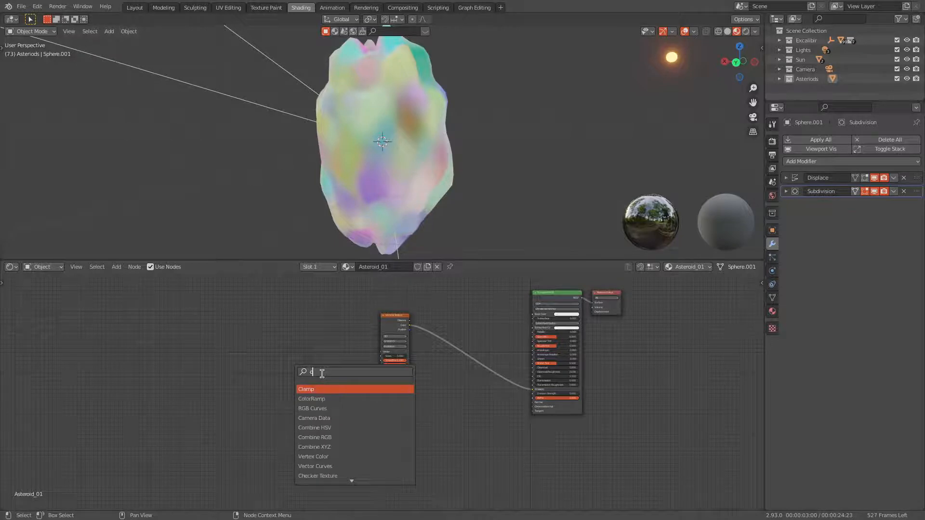
key("Return")
left_click(491, 376)
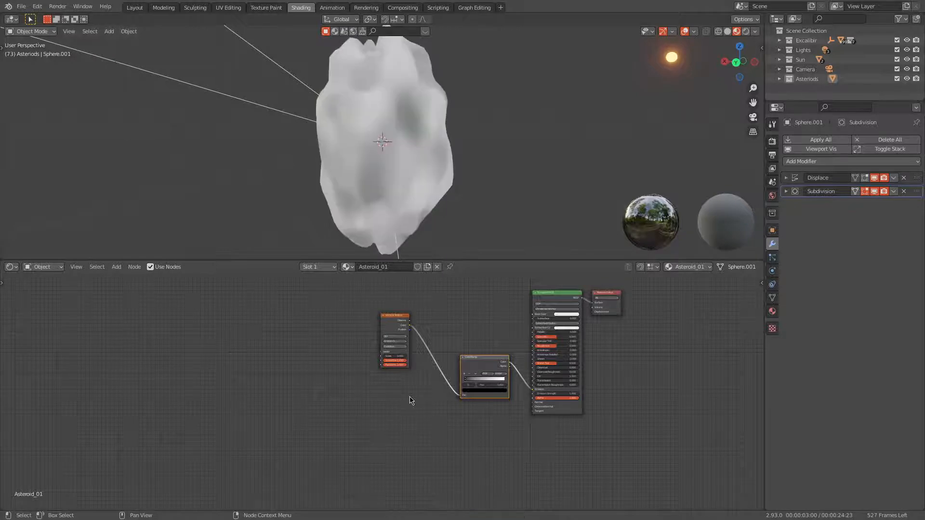
Insert a MixRGB node on the link between the Voronoi Texture's Color output and the ColorRamp.
key("shift+a")
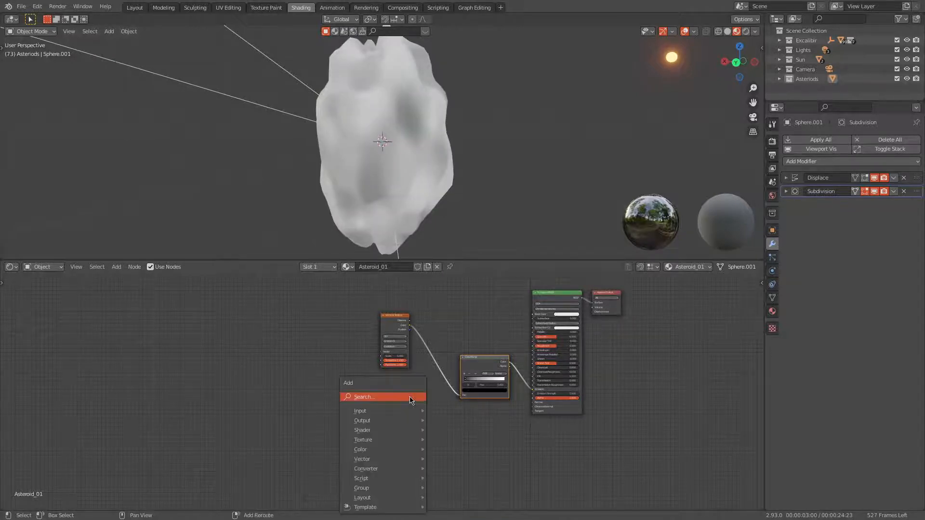
left_click(410, 398)
type("m")
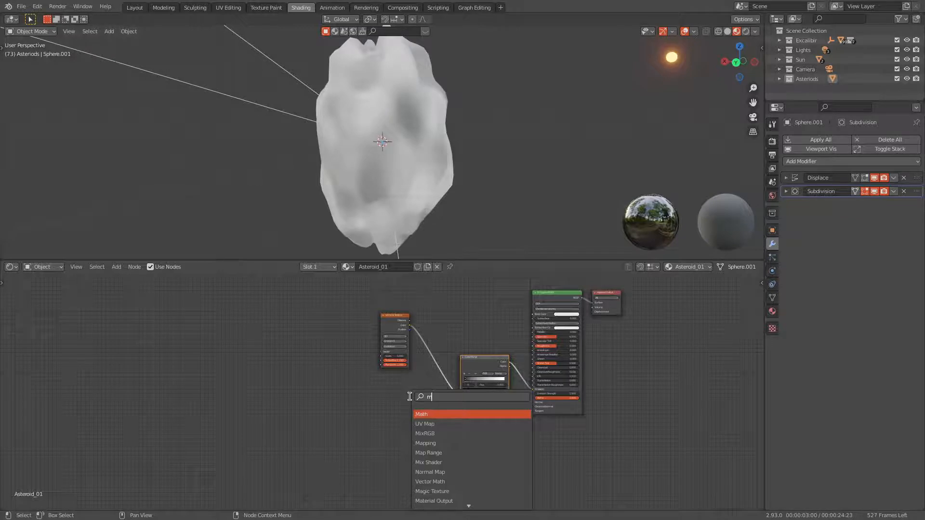
left_click(436, 433)
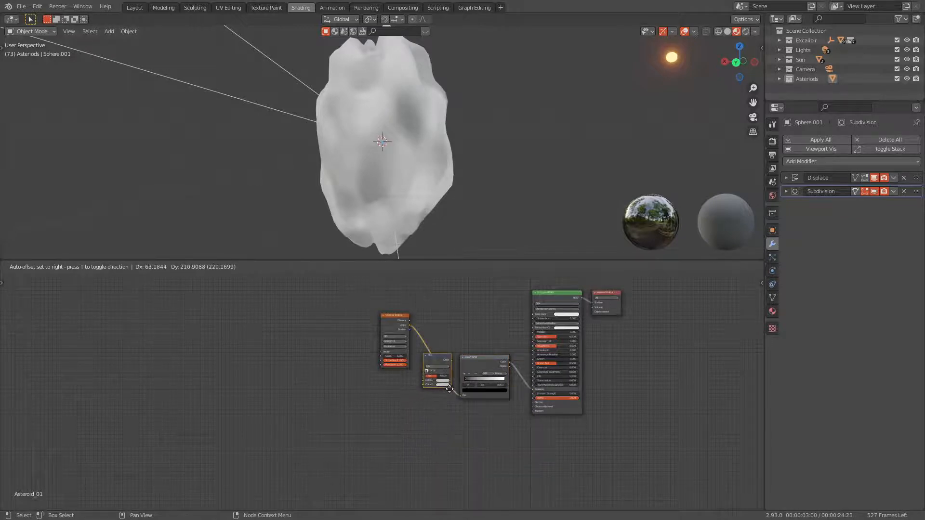
left_click(448, 397)
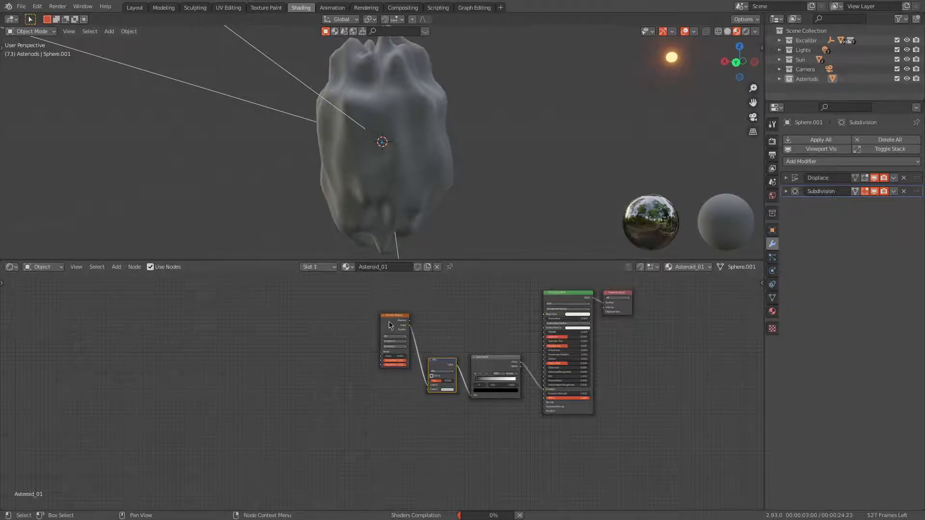
Set the Voronoi Texture's Scale to 26.
scroll(409, 337, "up", 5)
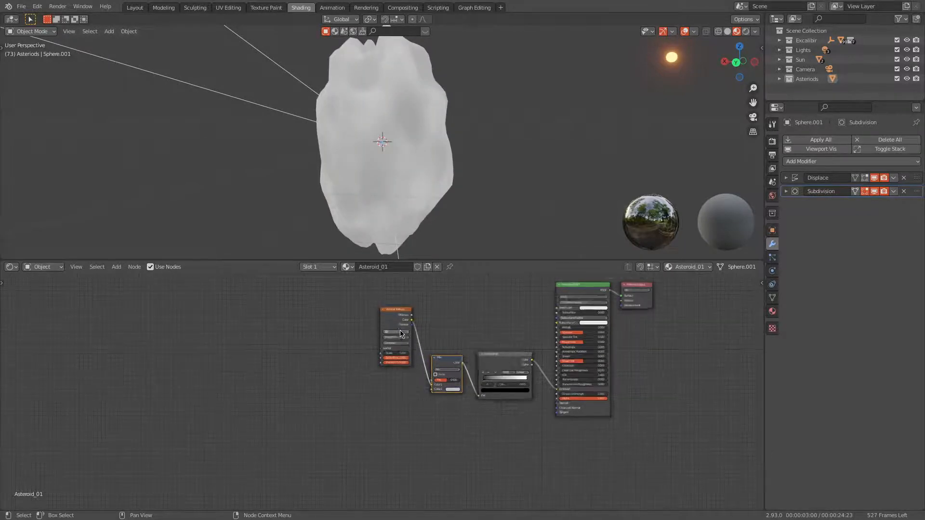
middle_click_drag(429, 364, 417, 470)
scroll(407, 411, "up", 2)
left_click(406, 413)
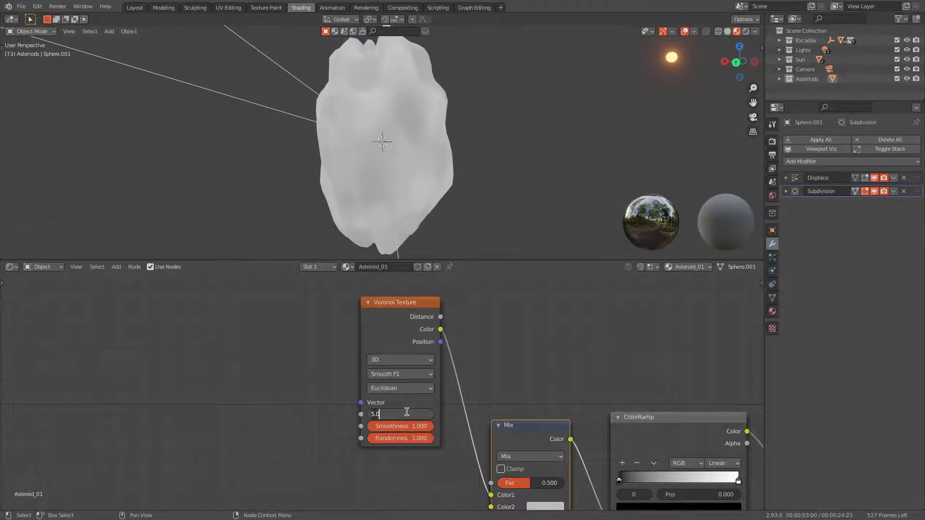
type("26")
key("Return")
Duplicate the Voronoi Texture node and connect the copy's Distance output to the original's Vector input.
middle_click_drag(238, 408, 383, 405)
key("shift+d")
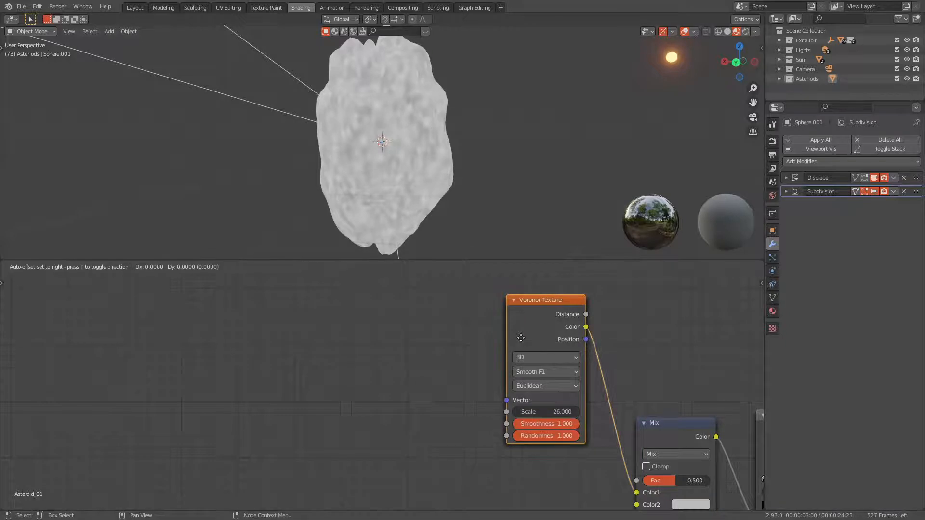
left_click(403, 347)
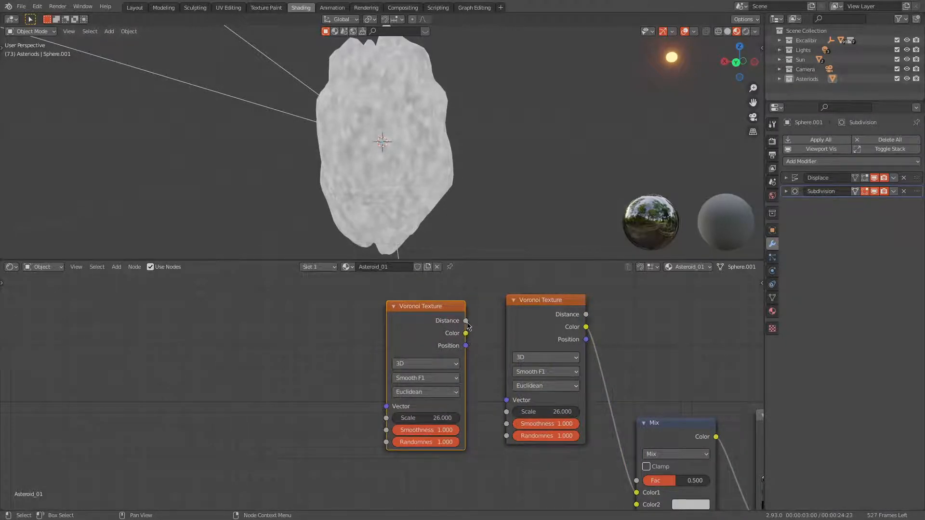
left_click_drag(466, 321, 504, 402)
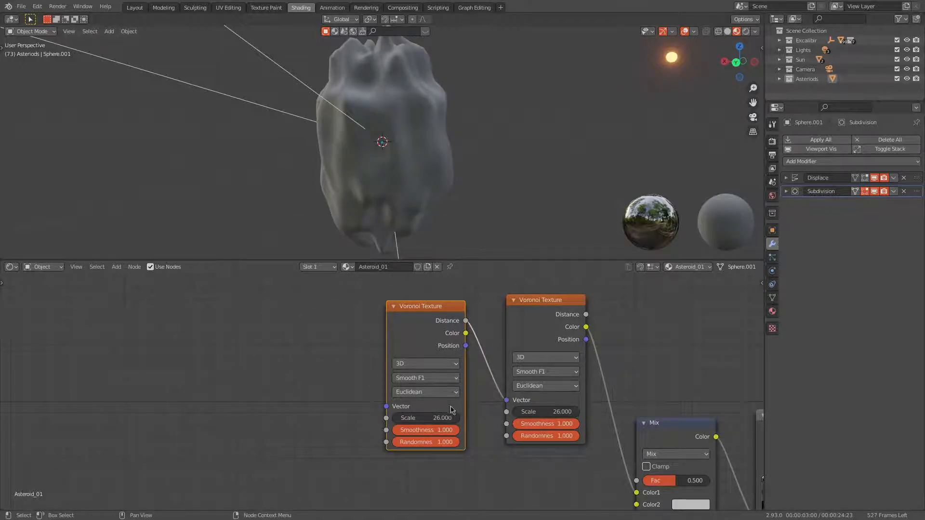
Set the duplicated Voronoi Texture's Scale to 8.
left_click(435, 418)
type("8")
key("Return")
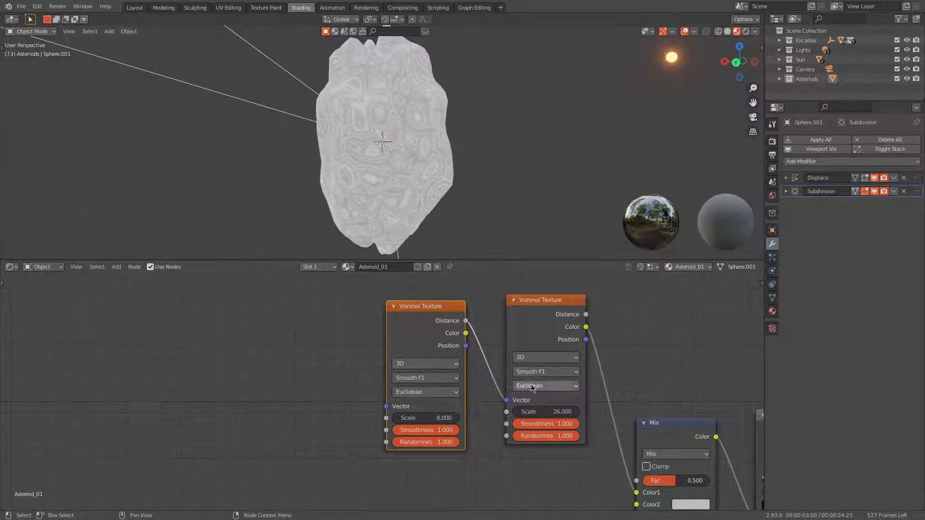
Add a Musgrave Texture node below the two Voronoi Texture nodes.
scroll(295, 364, "down", 1)
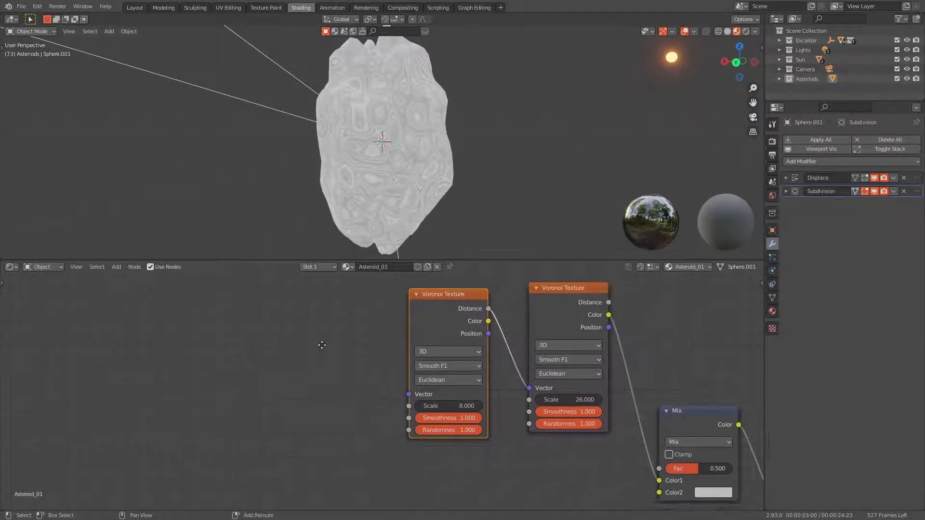
scroll(324, 345, "down", 2)
middle_click_drag(351, 405, 277, 332)
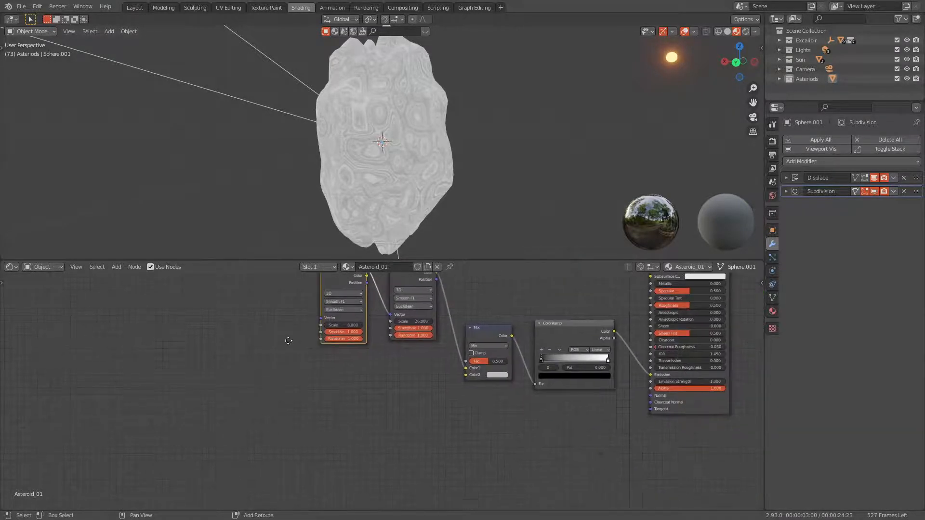
key("shift+a")
mouse_move(364, 436)
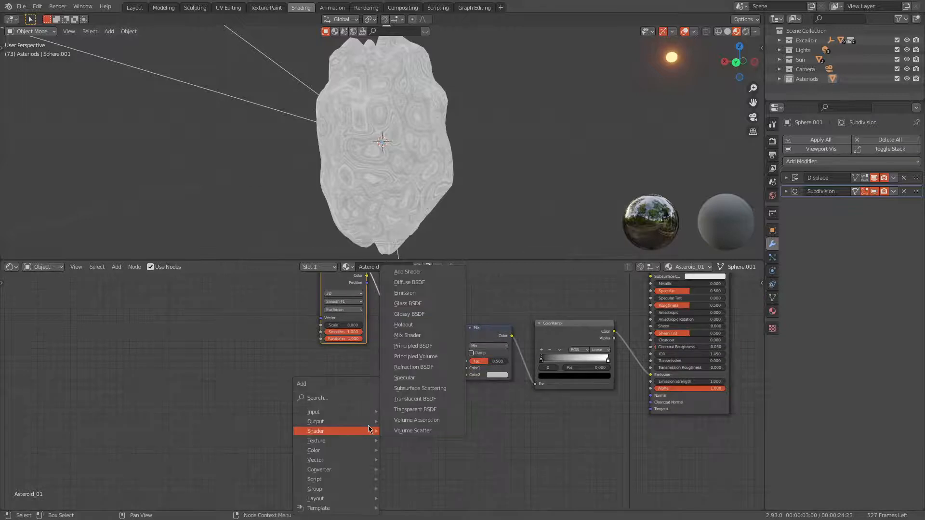
left_click(357, 397)
type("mus")
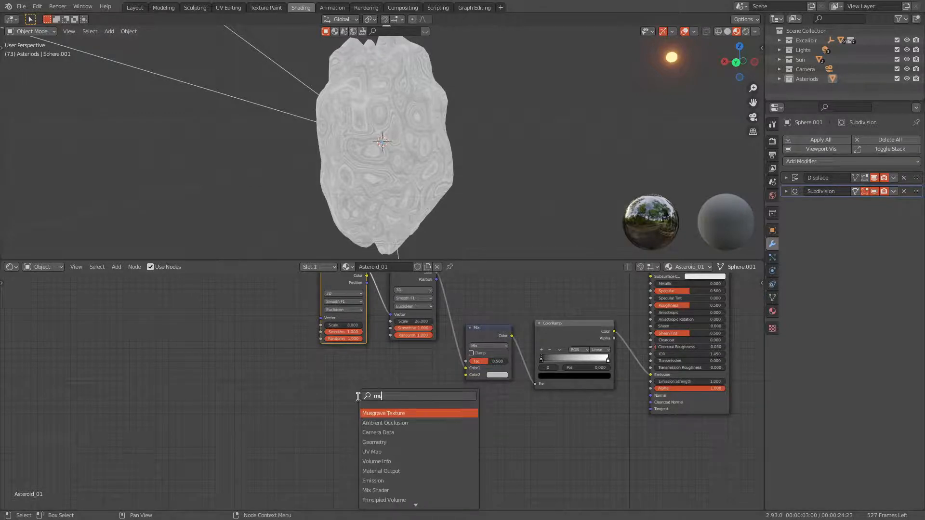
key("Return")
left_click(404, 436)
Set the Musgrave Texture's Detail to 16.
scroll(403, 436, "up", 4)
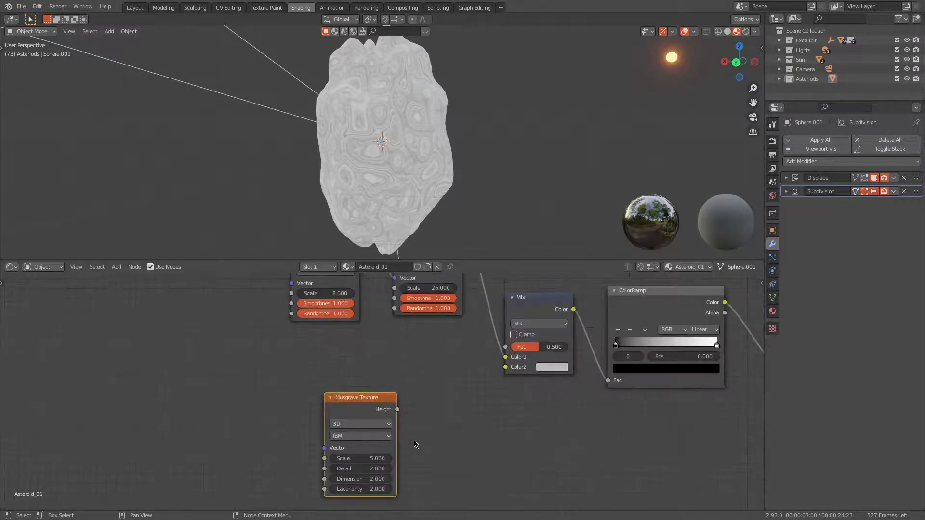
middle_click_drag(420, 446, 415, 310)
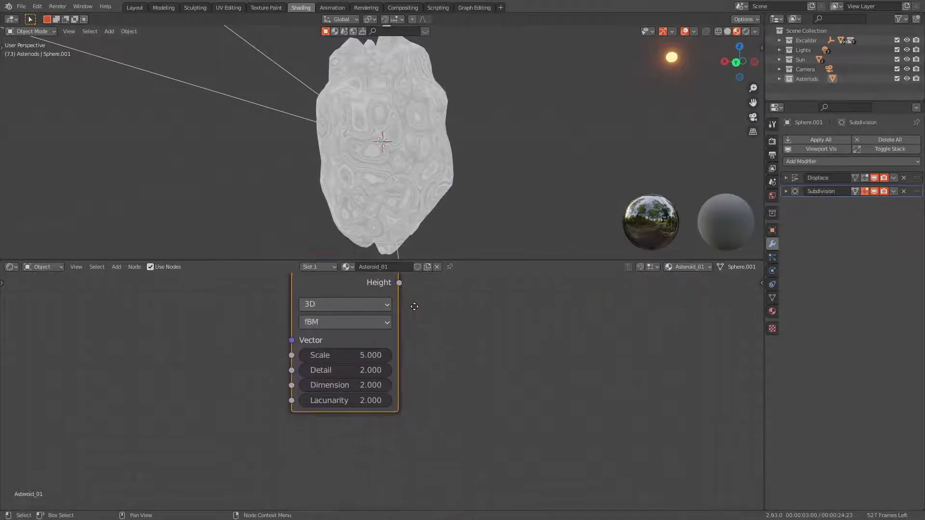
left_click(376, 369)
type("2.0")
key("BackSpace")
key("BackSpace")
key("BackSpace")
type("16")
key("Return")
Set the Musgrave Texture's Scale to 2.2.
left_click(361, 354)
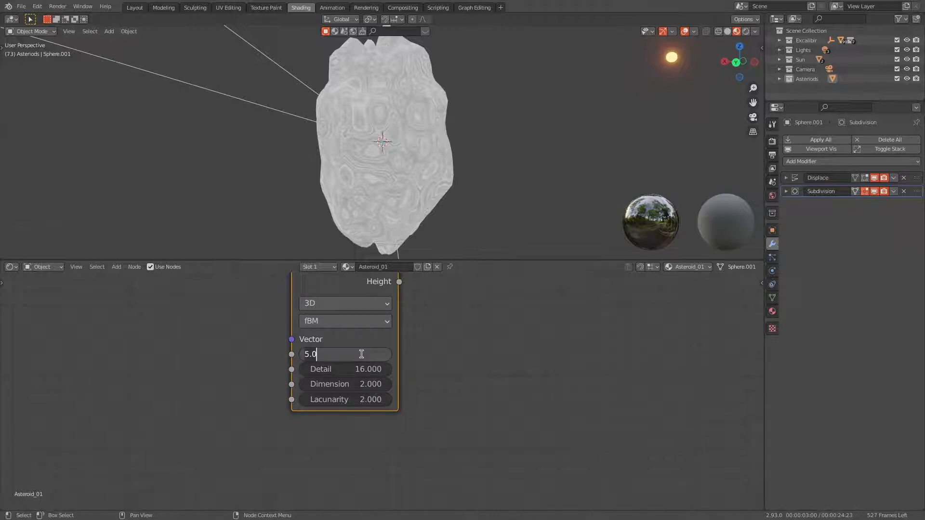
key("BackSpace")
key("BackSpace")
key("BackSpace")
type("2.2")
key("Return")
Connect the Musgrave Texture's Height output to the Mix node's Color2 input.
middle_click_drag(549, 347, 356, 454)
left_click(238, 433)
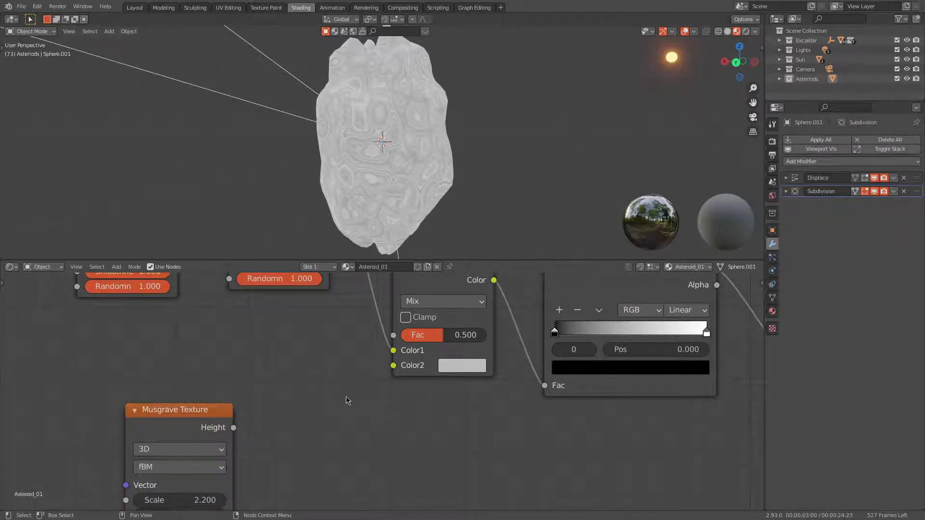
mouse_move(234, 427)
left_mouse_down()
mouse_move(334, 410)
mouse_move(393, 366)
left_mouse_up()
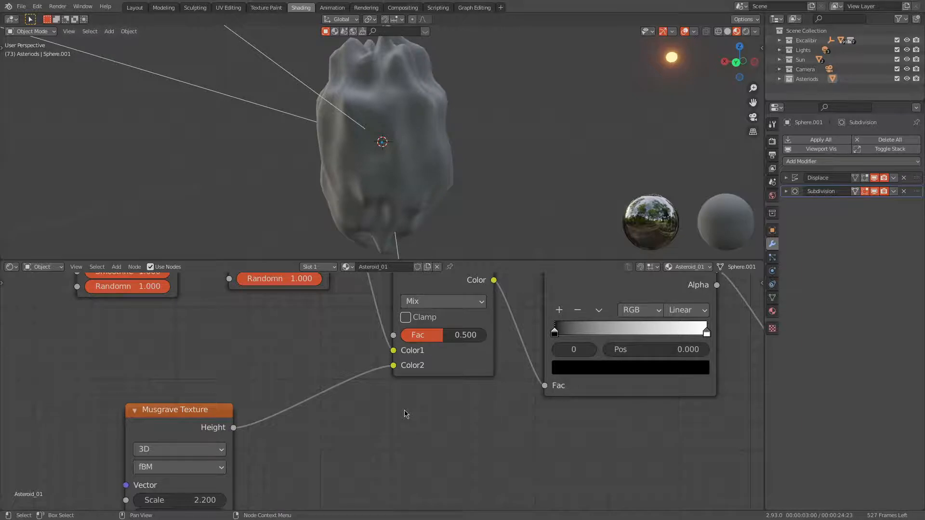
mouse_move(395, 154)
middle_mouse_down()
mouse_move(559, 153)
mouse_move(412, 151)
middle_mouse_up()
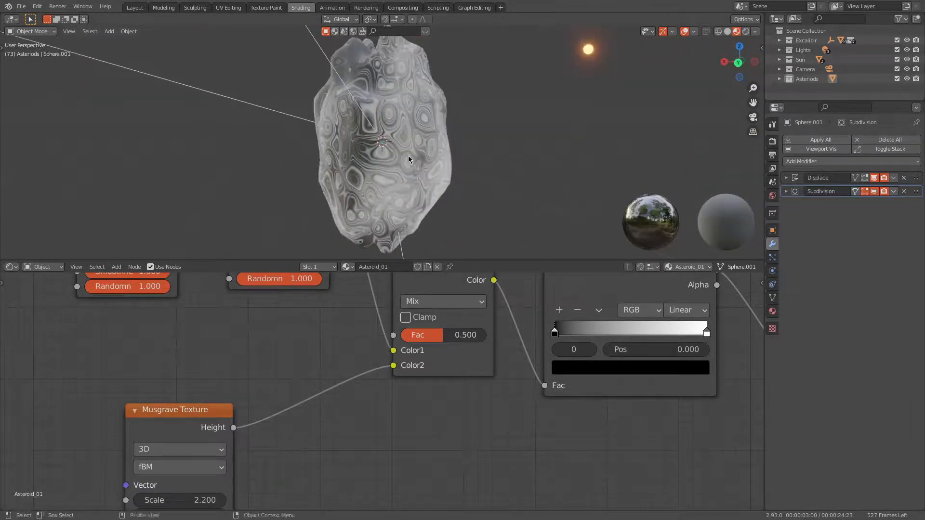
Add a Texture Coordinate node ahead of the Voronoi and Musgrave Texture nodes.
scroll(234, 345, "down", 4)
middle_click_drag(182, 341, 341, 324)
middle_click_drag(208, 326, 348, 328)
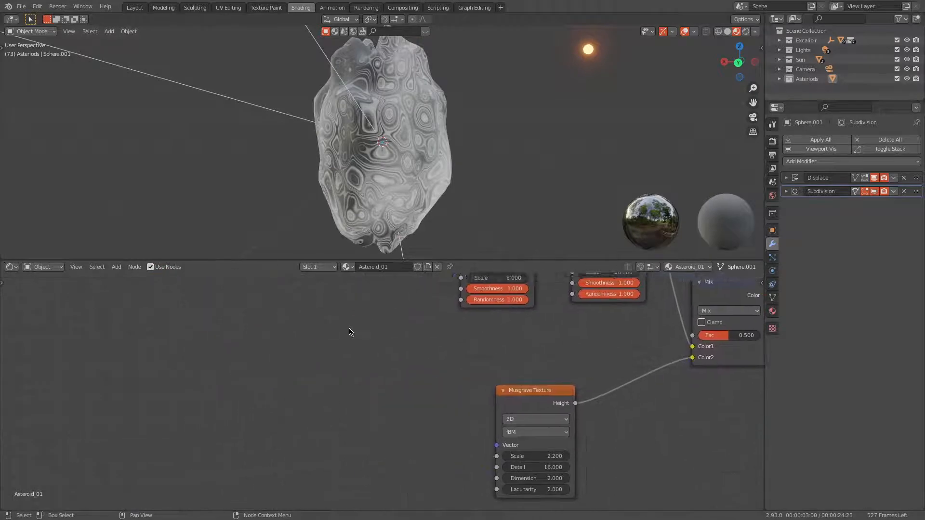
scroll(337, 345, "down", 5)
key("shift+a")
left_click(320, 363)
type("textu")
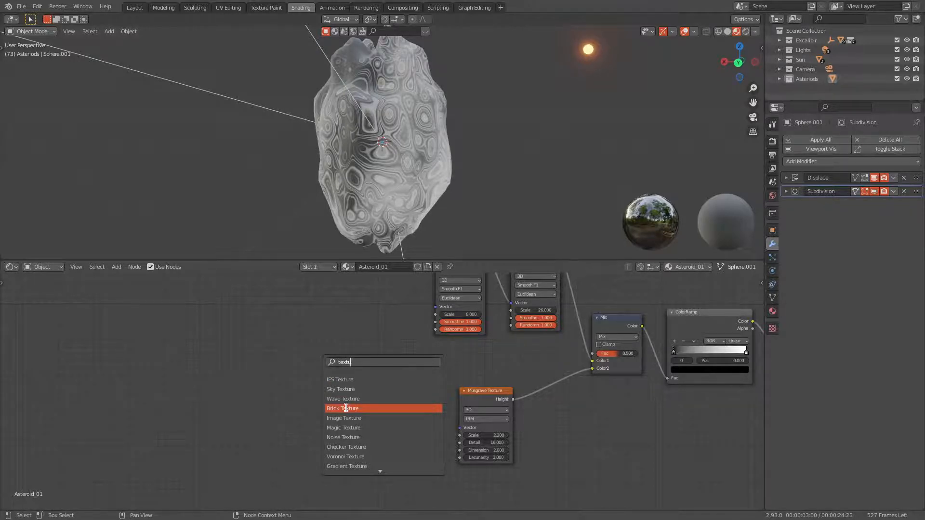
type("re c")
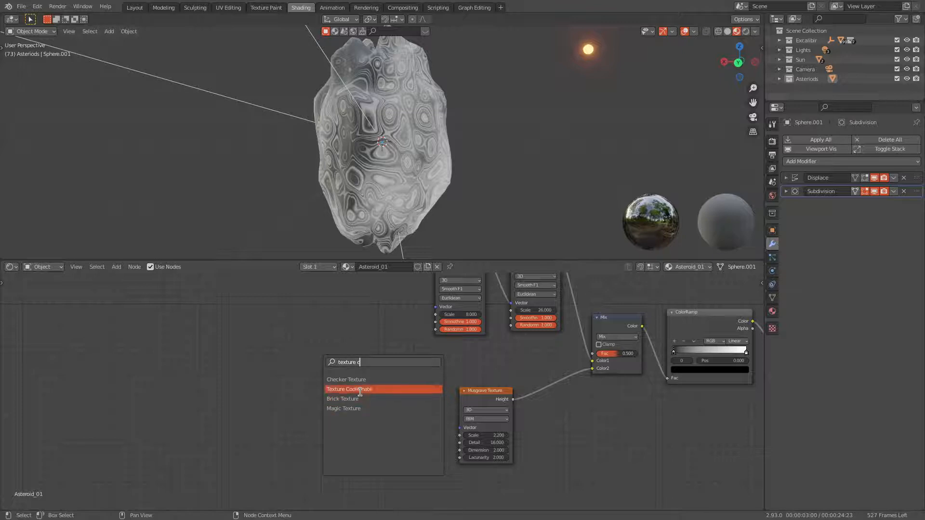
left_click(362, 388)
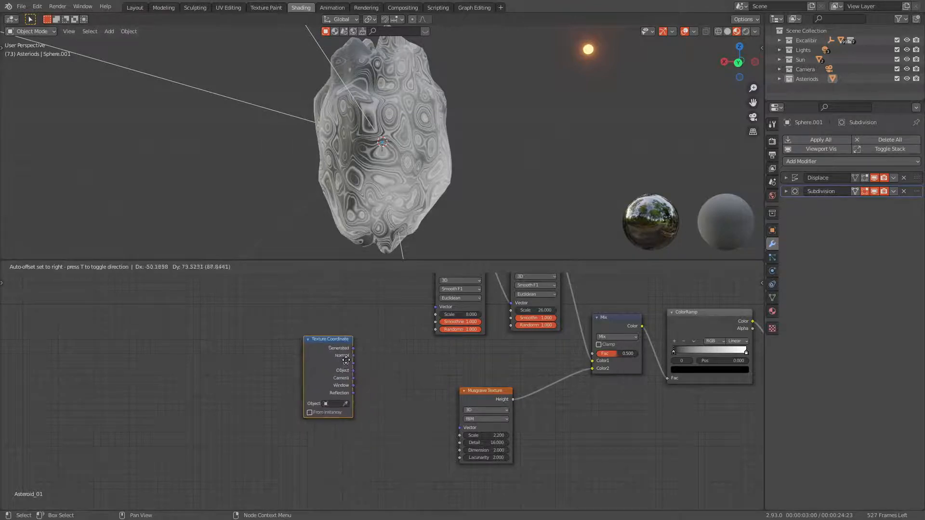
left_click(350, 355)
Connect the Texture Coordinate's Generated output to the Vector inputs of the scale 8 Voronoi Texture and the Musgrave Texture.
scroll(383, 361, "up", 2)
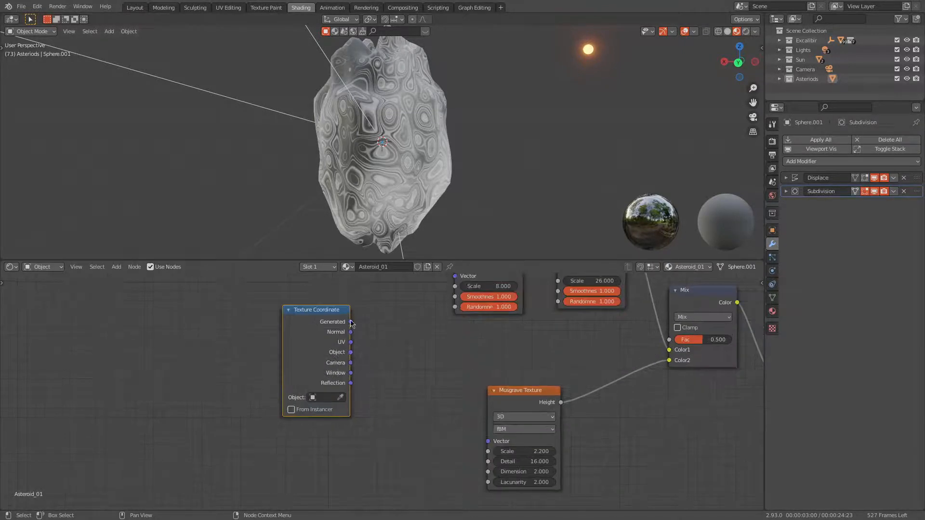
left_click_drag(350, 322, 455, 277)
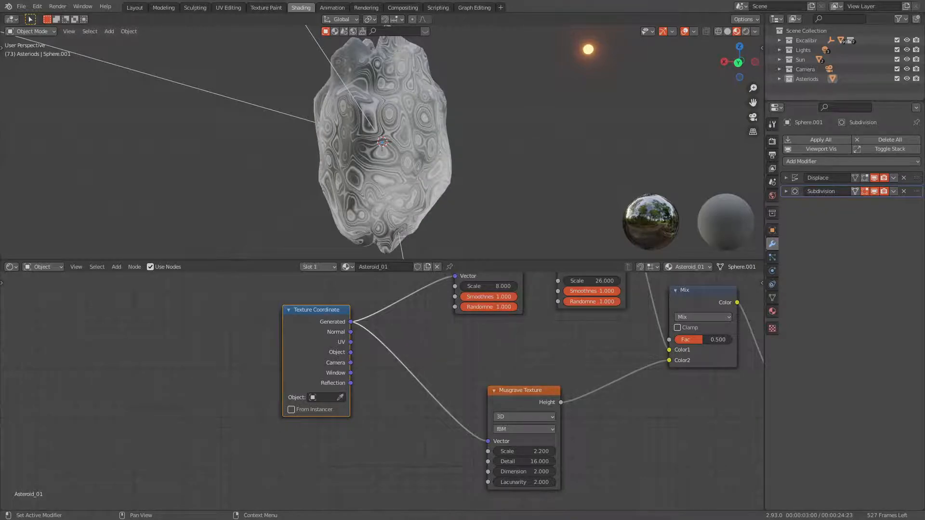
middle_click_drag(435, 114, 551, 140)
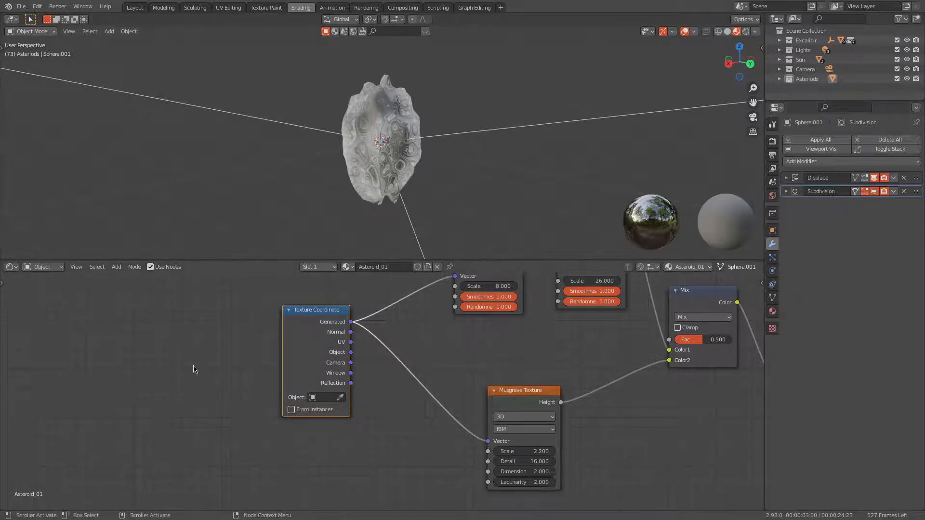
Move the ColorRamp's Color link from the Principled BSDF's Emission input to its Base Color input.
middle_click_drag(569, 363, 380, 367)
middle_click_drag(573, 427, 355, 466)
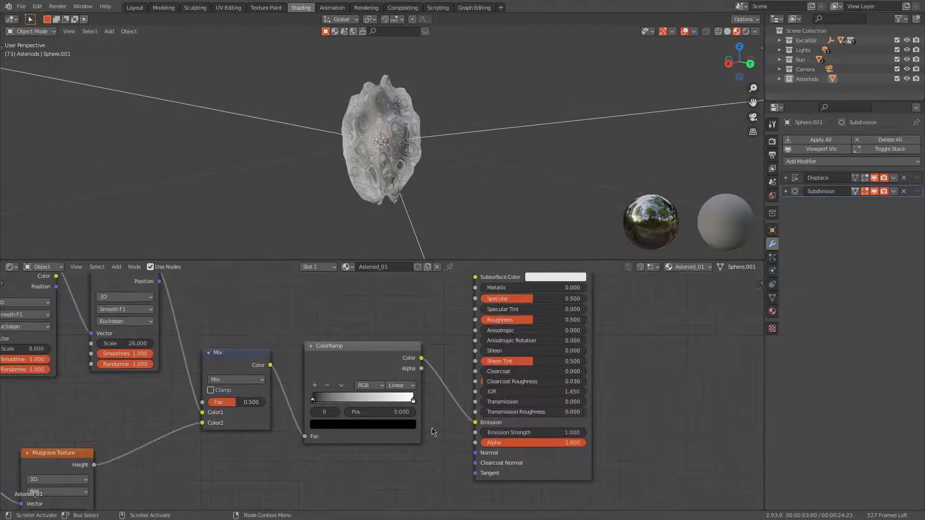
left_click_drag(476, 422, 448, 405)
middle_click_drag(427, 359, 322, 479)
mouse_move(316, 477)
left_mouse_down()
mouse_move(368, 366)
mouse_move(316, 477)
left_mouse_up()
middle_click_drag(302, 401, 259, 301)
middle_click_drag(316, 440, 348, 375)
middle_click_drag(295, 428, 356, 413)
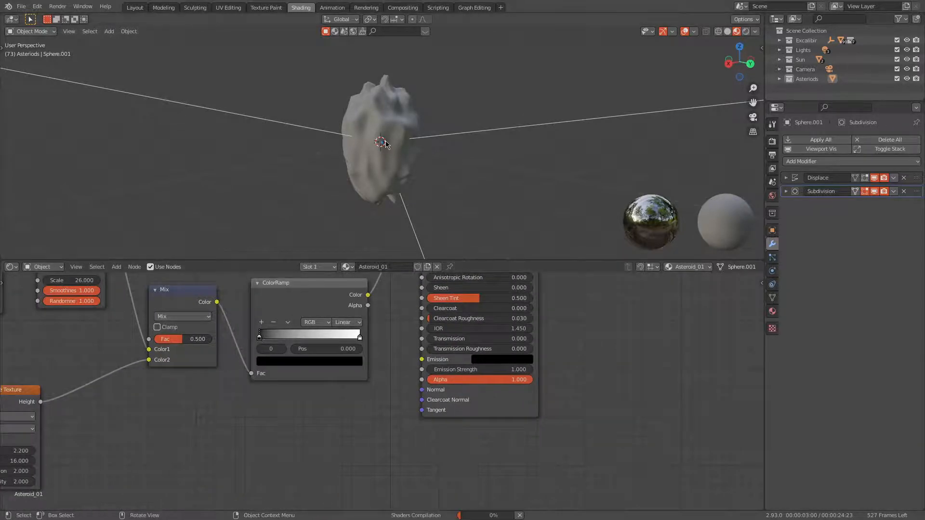
scroll(401, 158, "up", 4)
middle_click_drag(401, 161, 458, 166)
Add a Bump node below the ColorRamp node.
key("shift+a")
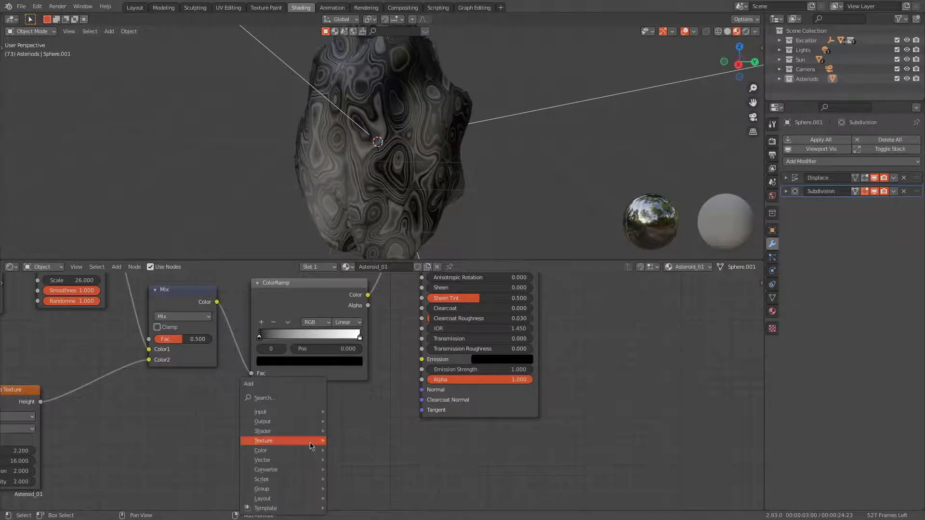
left_click(294, 397)
type("bump")
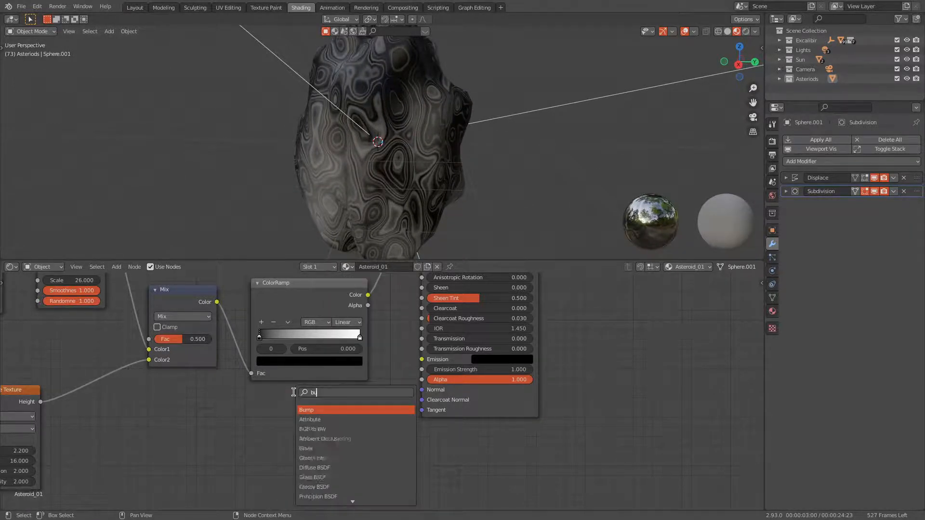
key("Return")
left_click(330, 413)
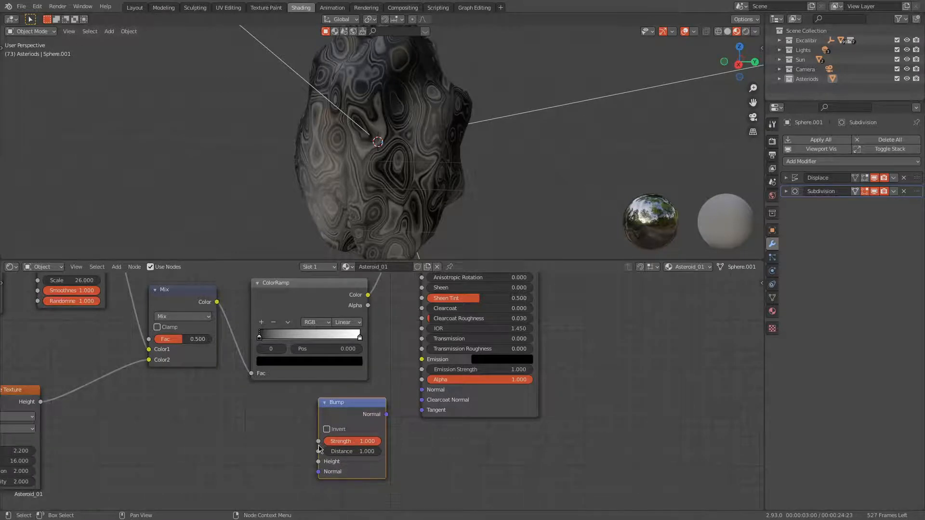
Connect the ColorRamp's Color output to the Bump node's Height and the Bump's Normal output to the Principled BSDF's Normal input.
left_click(304, 451)
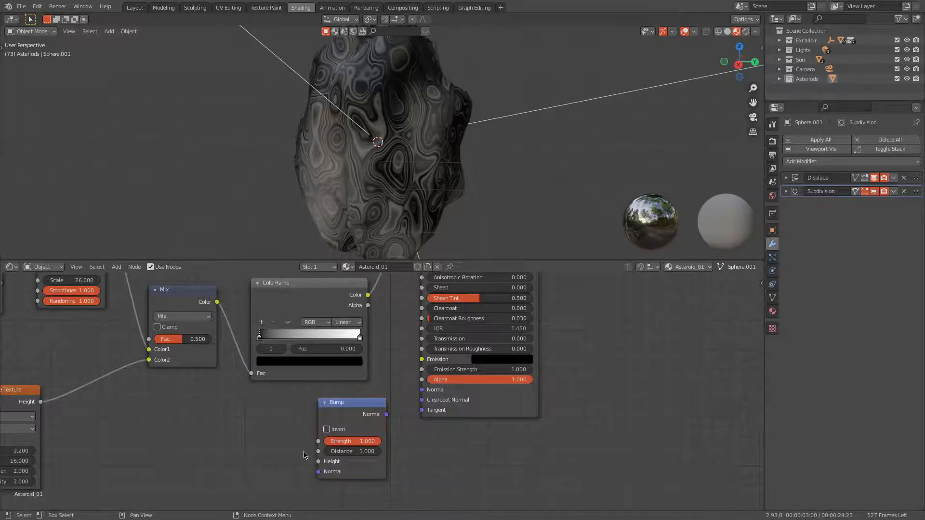
left_click(319, 463)
left_click_drag(319, 463, 368, 295)
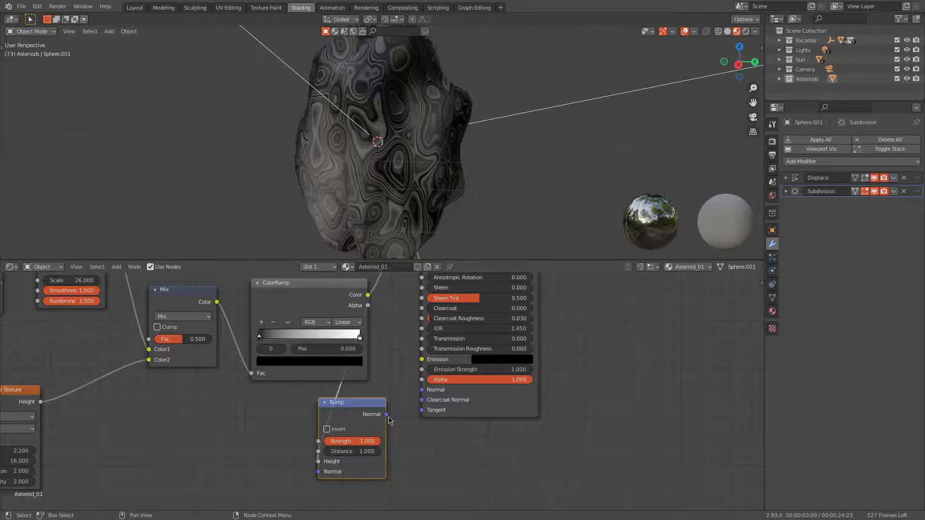
left_click_drag(388, 420, 422, 396)
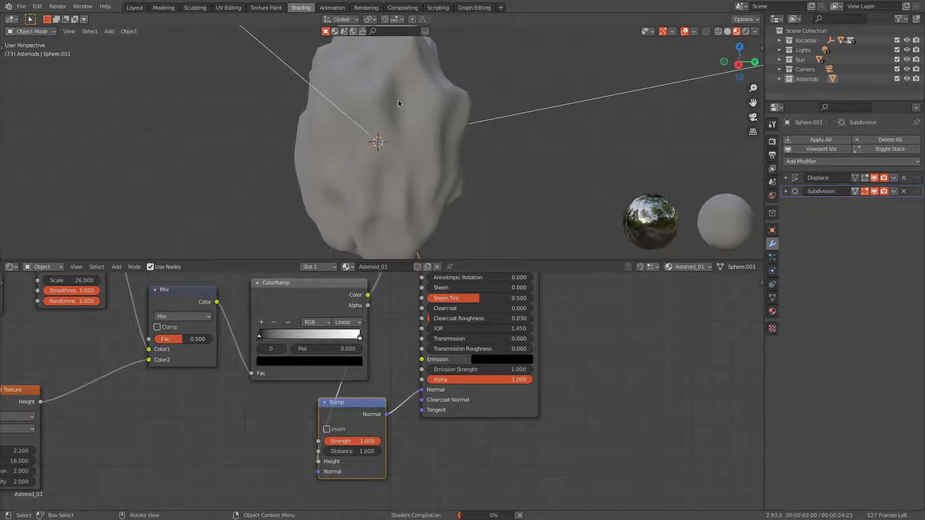
Save the scene as a new file named Stars_Exc_asteriod.blend in the Blendersaves folder.
middle_click_drag(390, 163, 389, 161)
scroll(389, 160, "up", 4)
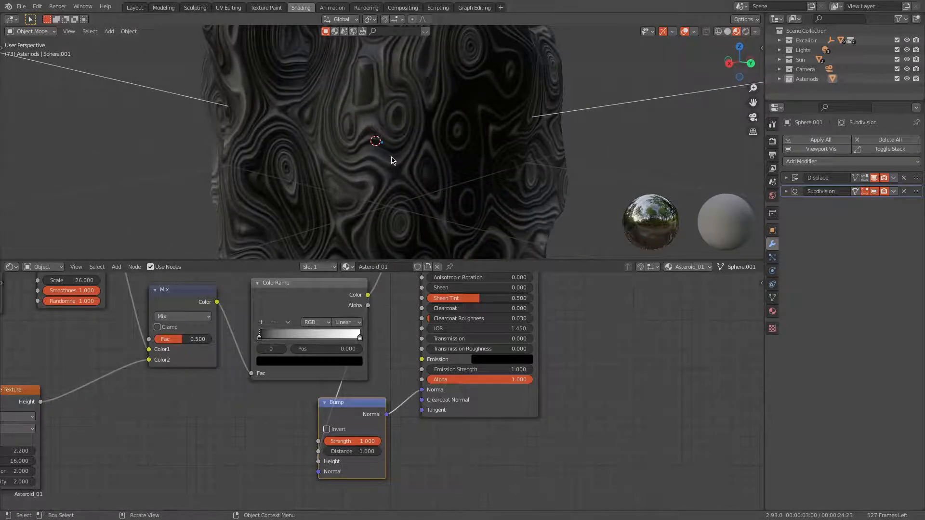
left_click(11, 18)
left_click(21, 6)
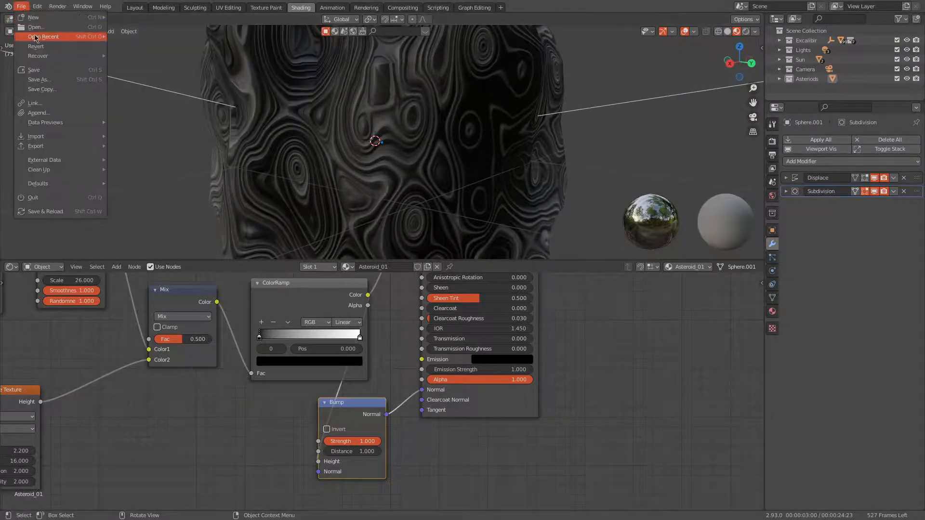
left_click(49, 80)
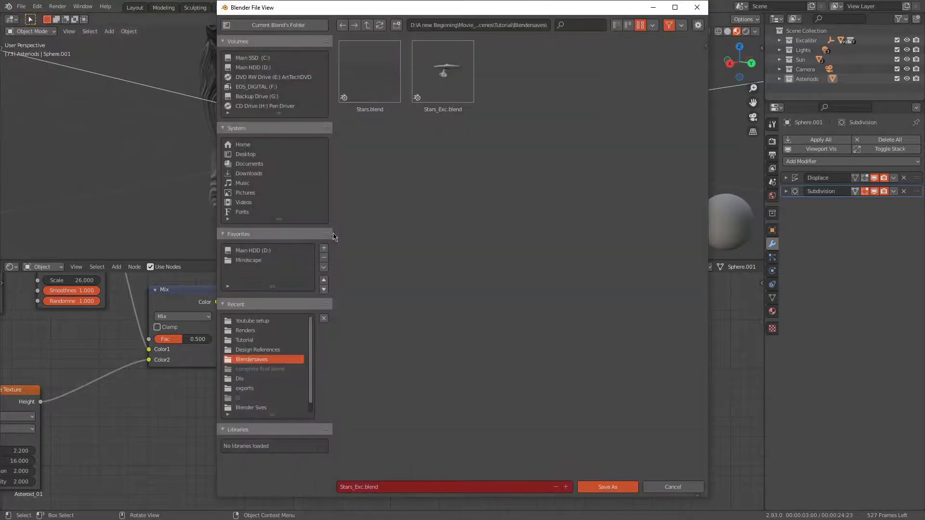
left_click(364, 487)
left_click(364, 487)
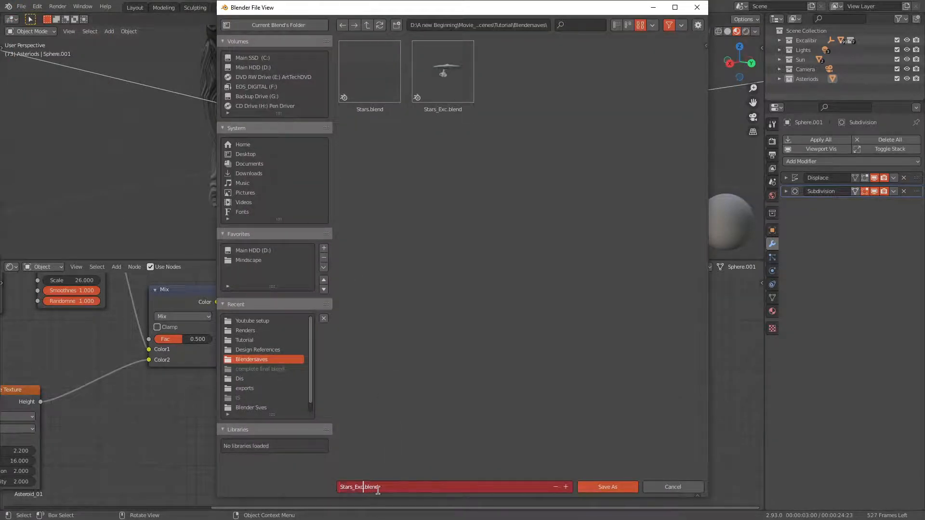
type("_asteriod")
key("Return")
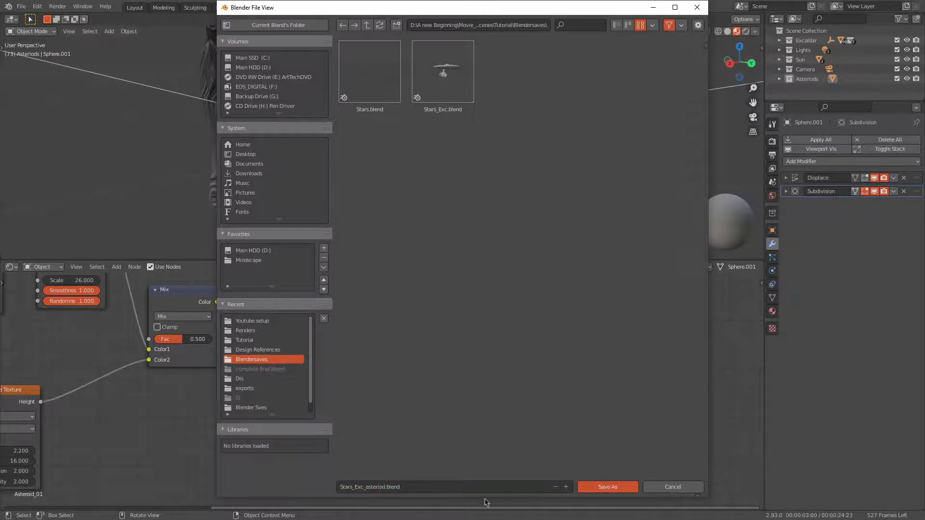
left_click(603, 487)
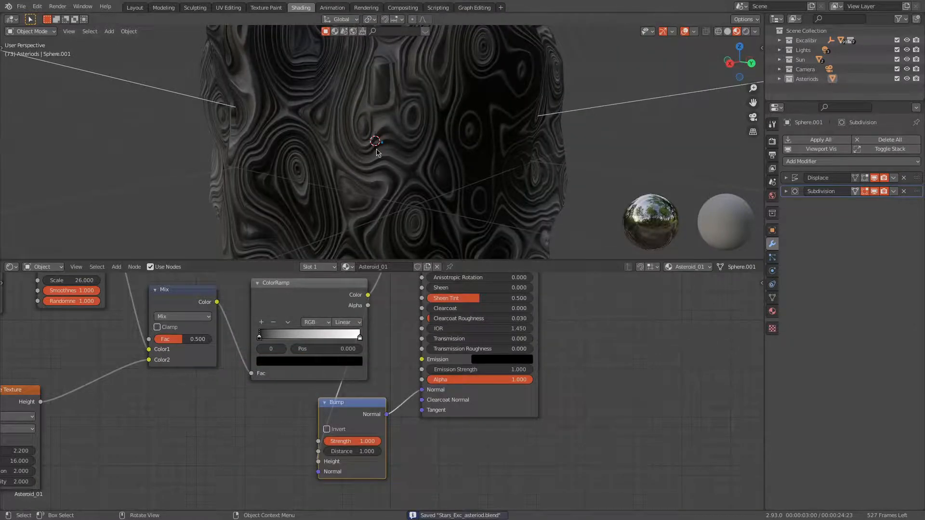
Lower the Bump node's Strength to 0.242.
left_click_drag(375, 441, 334, 441)
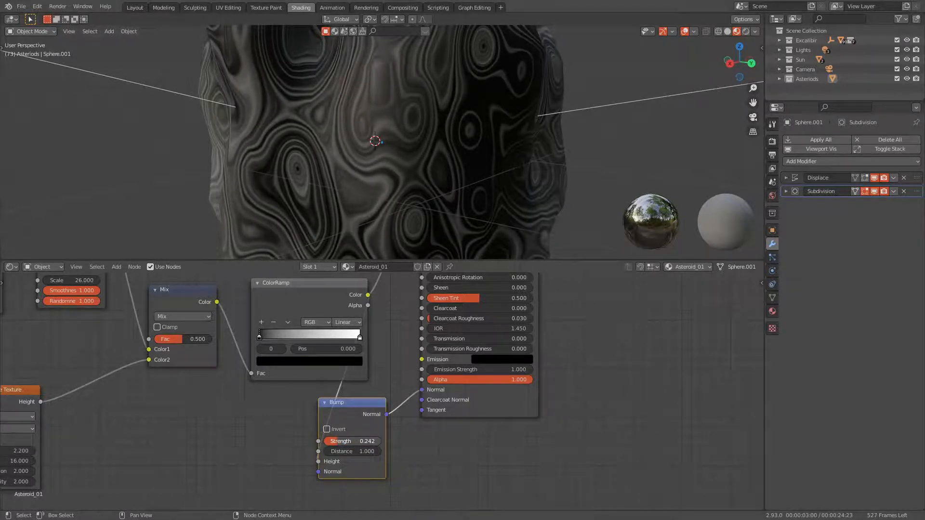
scroll(477, 153, "down", 5)
middle_click_drag(477, 152, 341, 149)
scroll(341, 149, "up", 6)
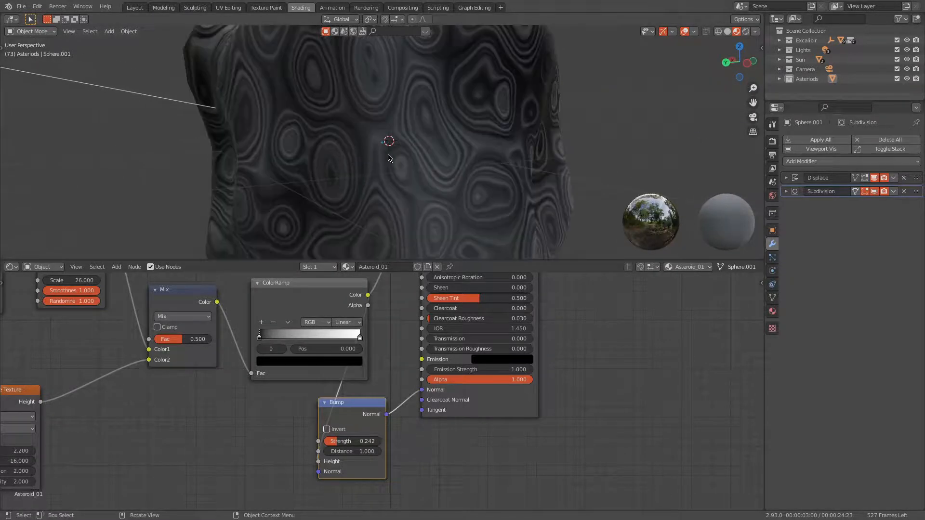
scroll(383, 166, "down", 5)
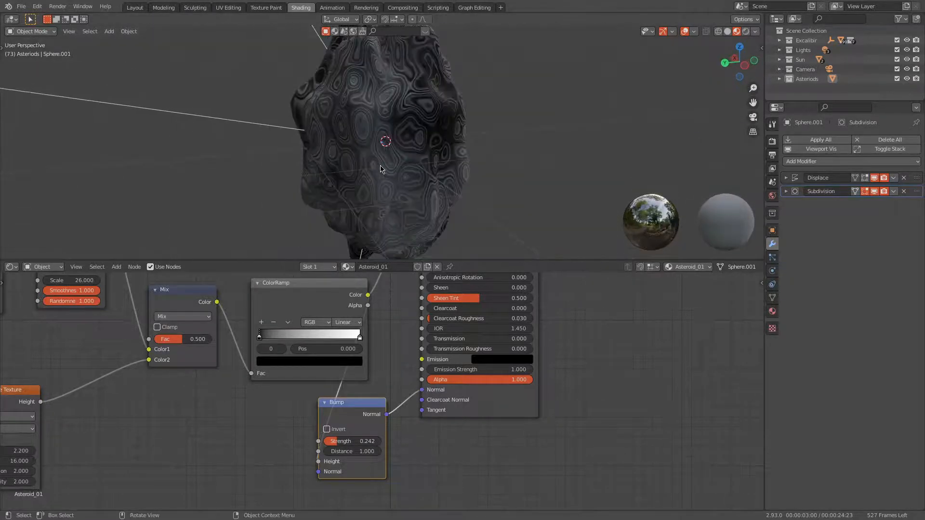
scroll(381, 168, "down", 1)
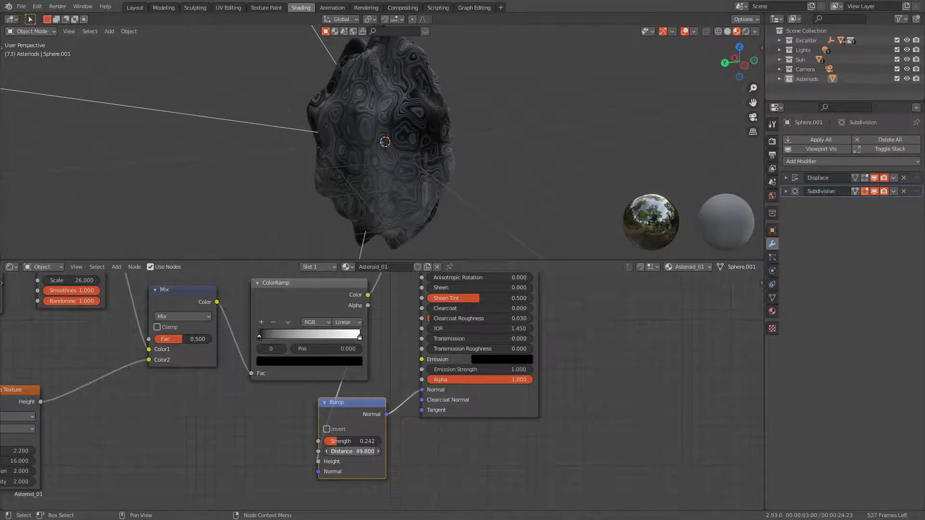
Set the Bump node's Distance to 0.300.
scroll(392, 201, "up", 10)
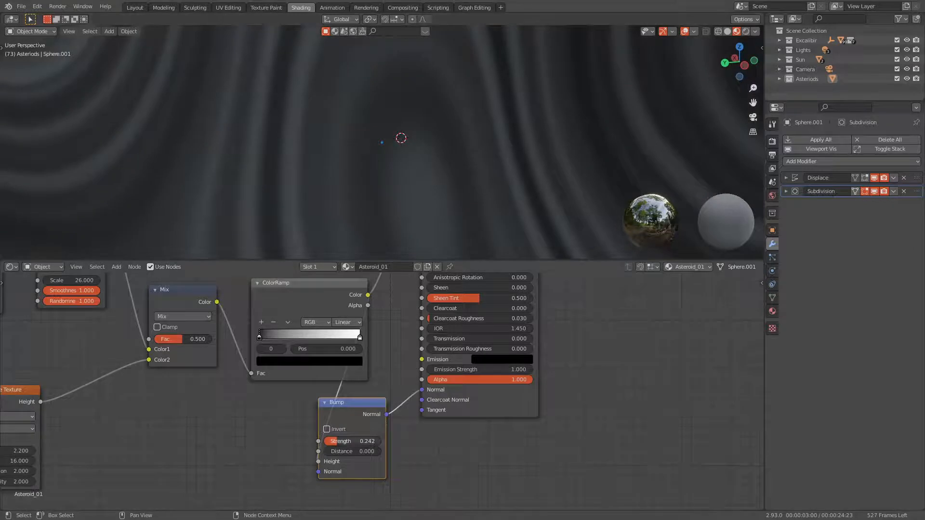
left_click(366, 442)
left_click(374, 458)
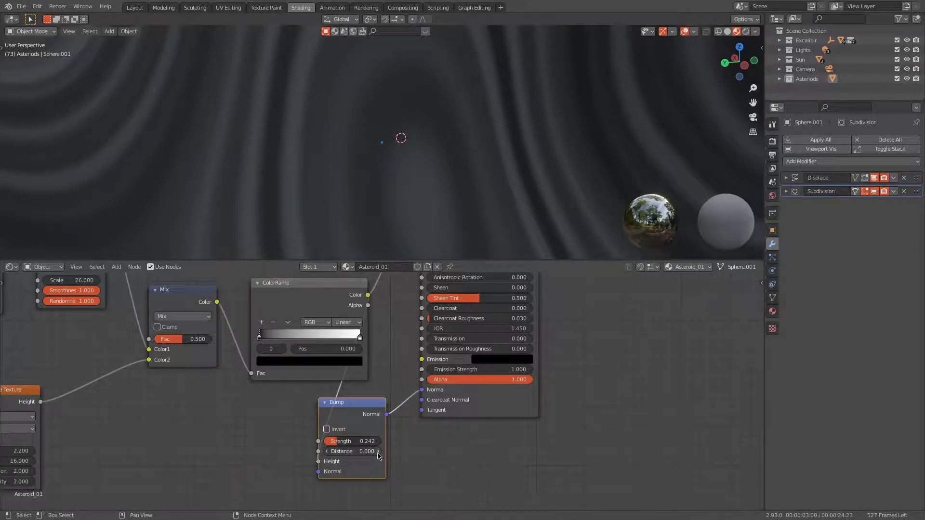
left_click(378, 452)
left_click(378, 452)
middle_click_drag(474, 144, 554, 156)
scroll(530, 158, "up", 4)
Switch the 3D viewport to Solid shading and save the file.
key("z")
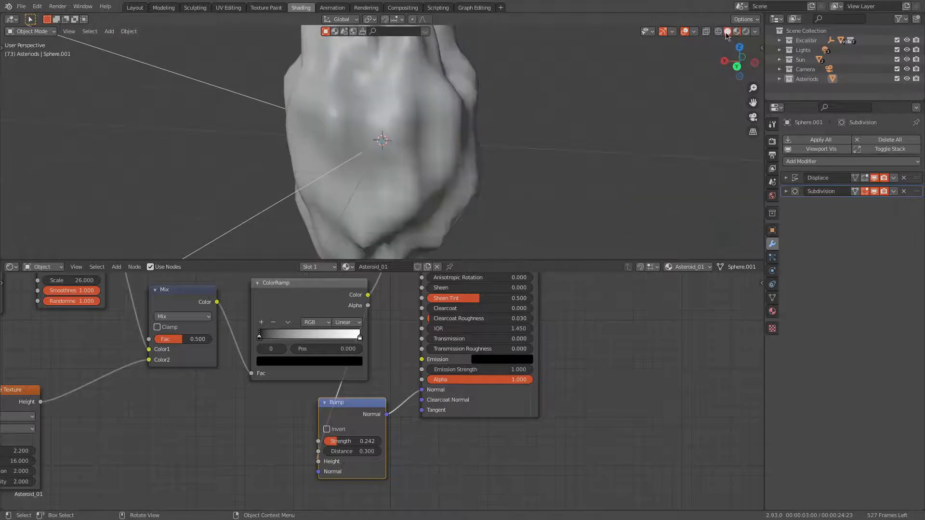
middle_click_drag(458, 172, 515, 167)
left_click(22, 6)
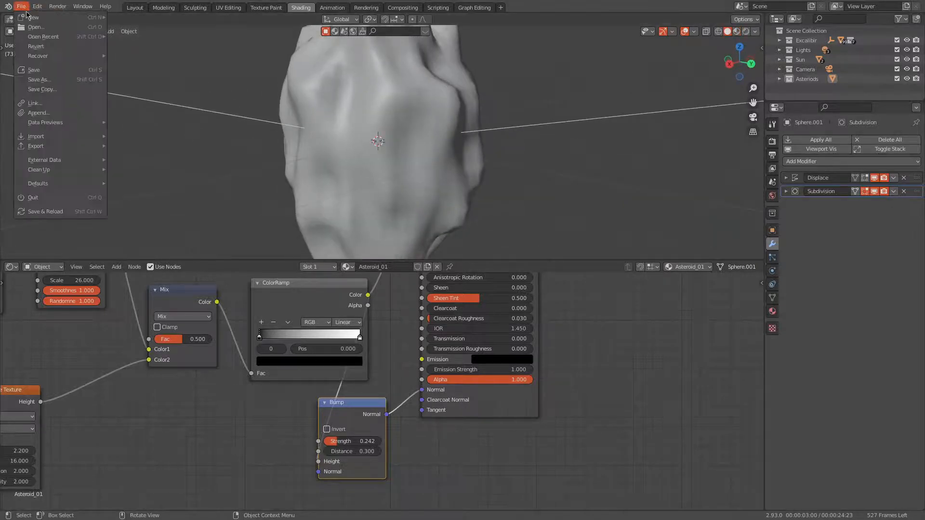
left_click(38, 73)
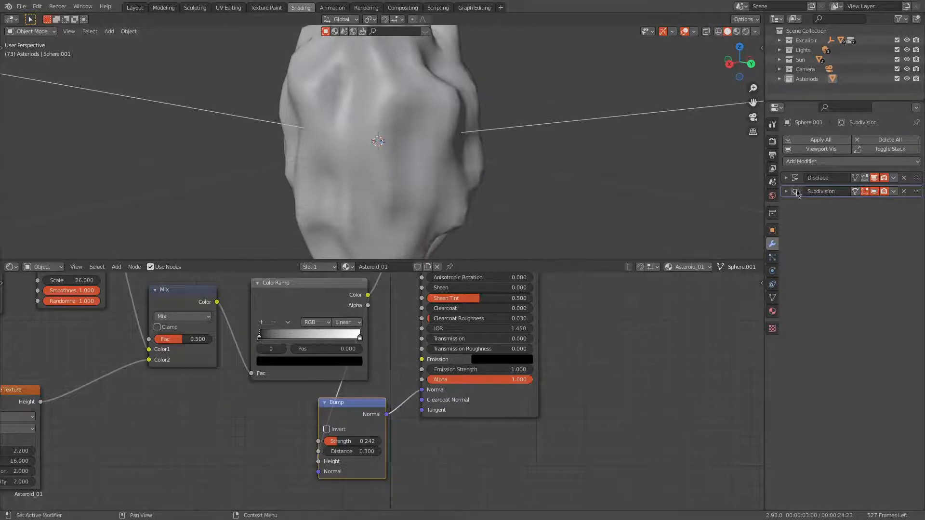
Select the asteroid and apply all of its modifiers, Displace and Subdivision.
left_click(815, 142)
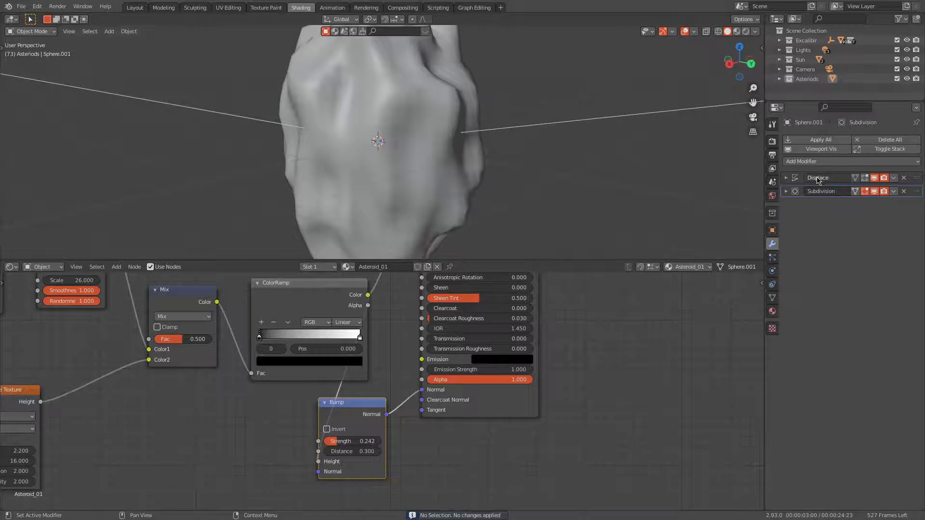
left_click(357, 106)
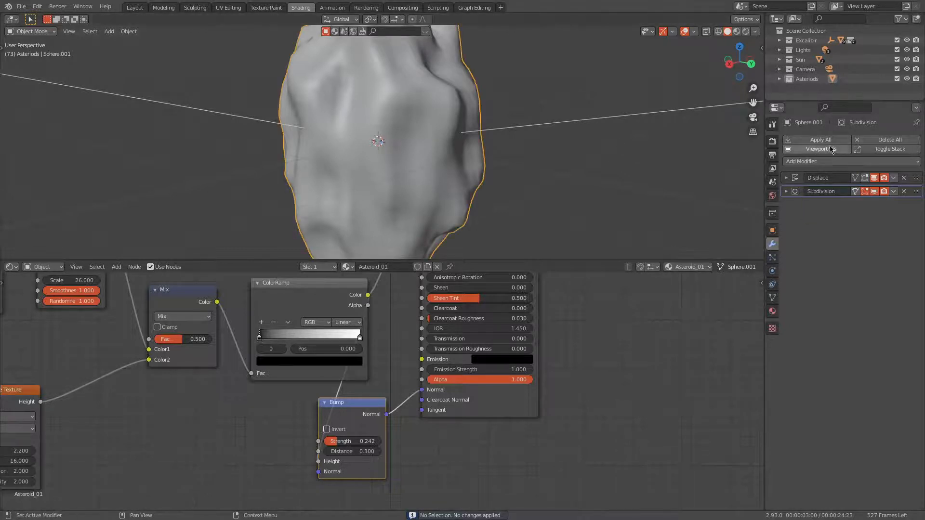
left_click(825, 141)
mouse_move(157, 76)
middle_mouse_down()
mouse_move(361, 145)
mouse_move(570, 127)
middle_mouse_up()
scroll(361, 145, "down", 5)
middle_click_drag(453, 132, 482, 133)
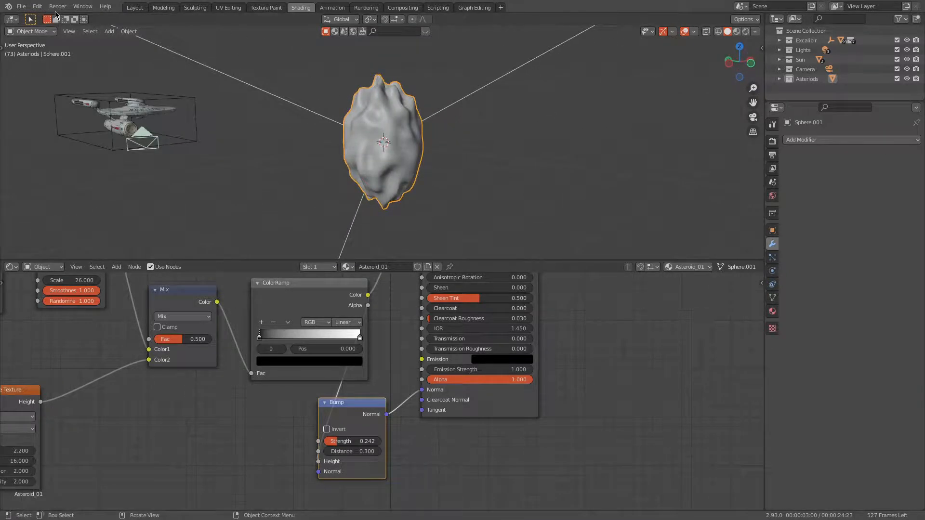
middle_click_drag(376, 153, 384, 154)
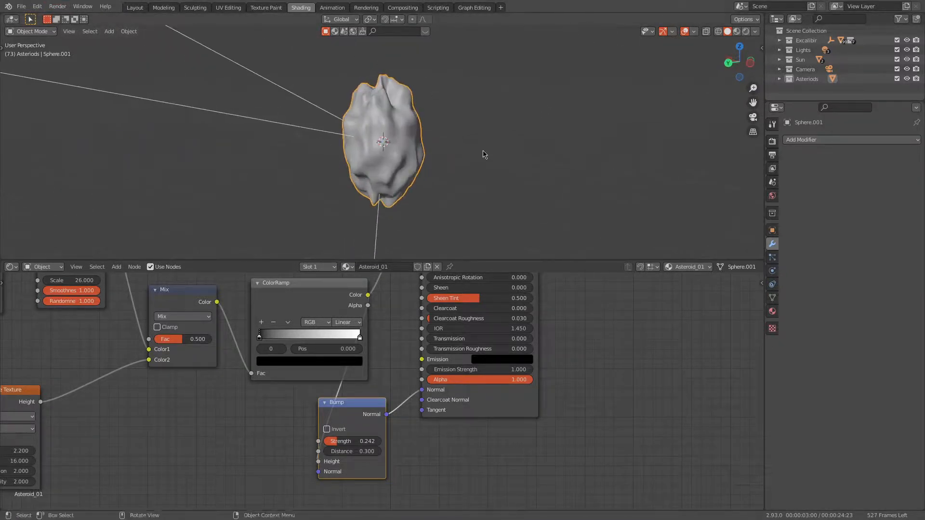
Show the viewport in Rendered shading and move the ColorRamp's black stop to 0.045 and its white stop to 0.736.
left_click(746, 31)
scroll(492, 165, "up", 6)
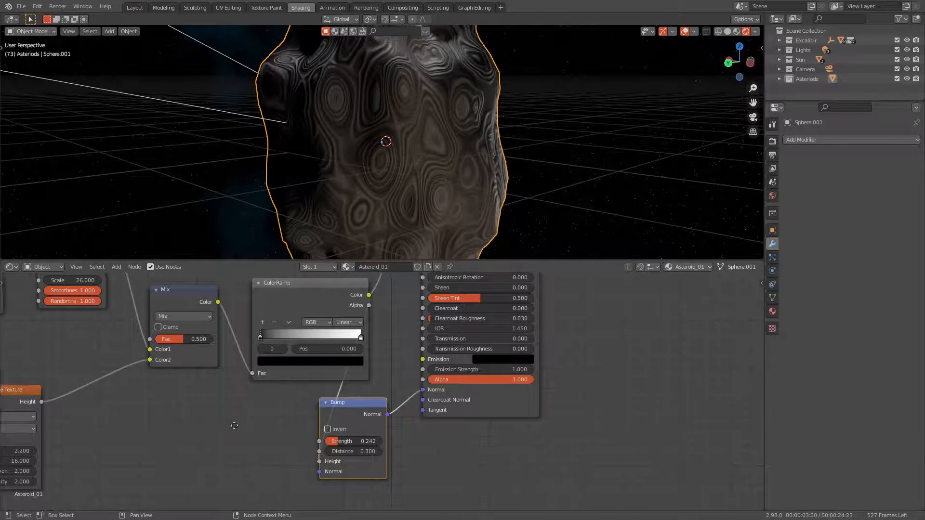
middle_click_drag(234, 430, 261, 426)
mouse_move(289, 343)
left_mouse_down()
mouse_move(323, 337)
mouse_move(302, 338)
left_mouse_up()
left_click_drag(386, 338, 364, 338)
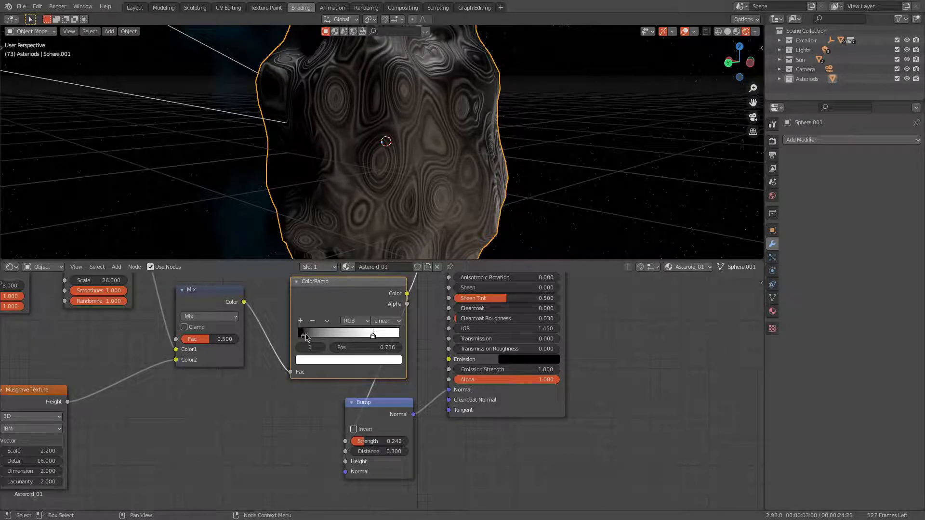
Change the ColorRamp's black stop to a brown with hue 0.051, saturation 0.653 and value 0.232.
left_click(303, 336)
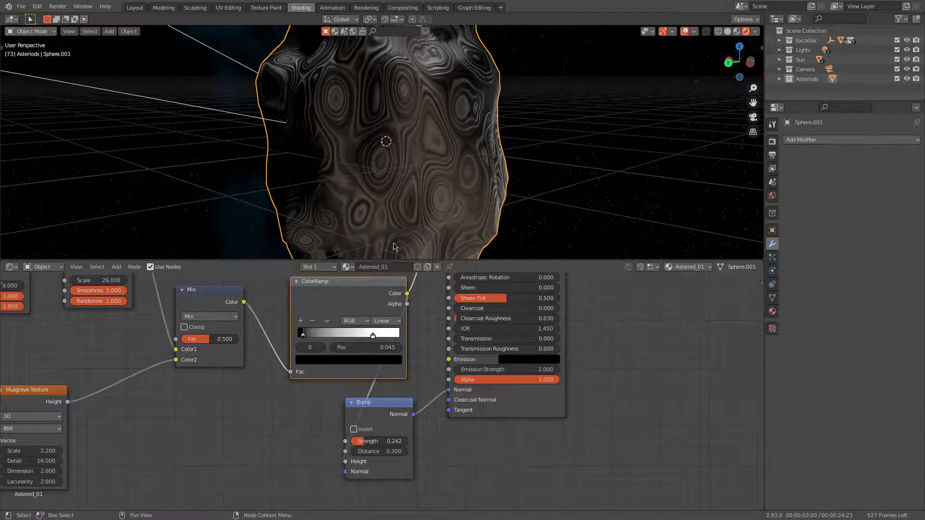
left_click(361, 360)
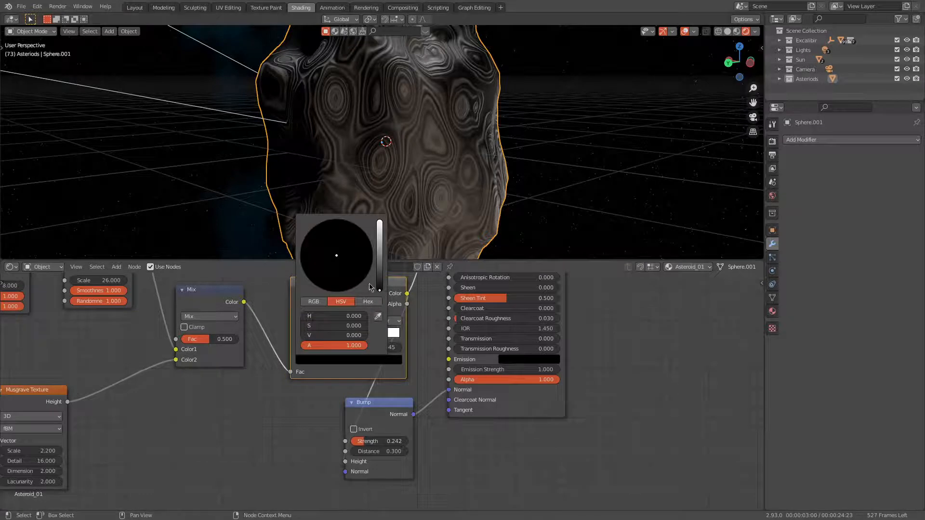
left_click_drag(380, 286, 380, 255)
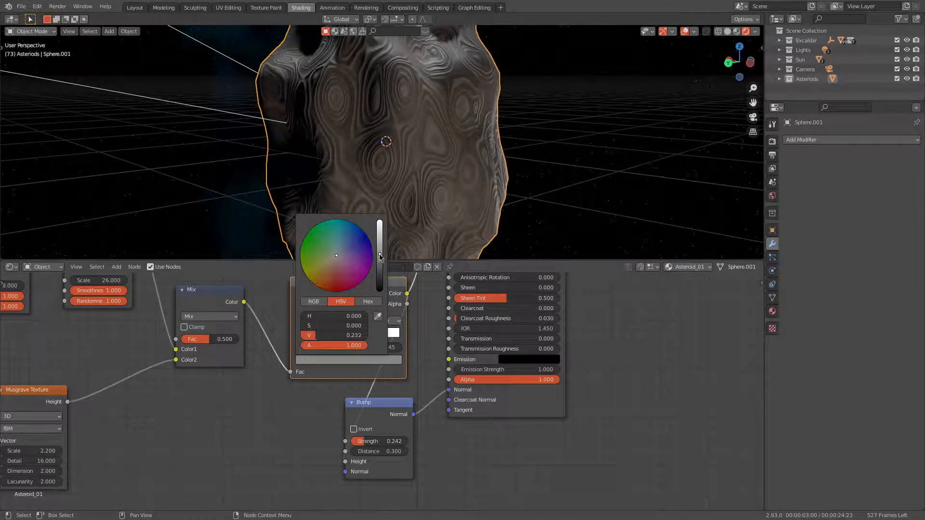
left_click(331, 270)
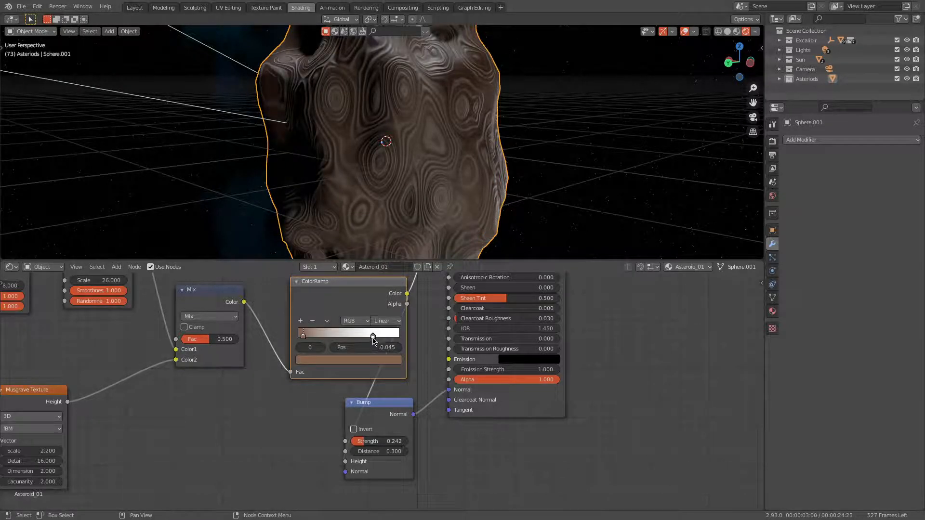
Darken the ColorRamp's white stop to a light grey with value 0.599.
left_click(373, 336)
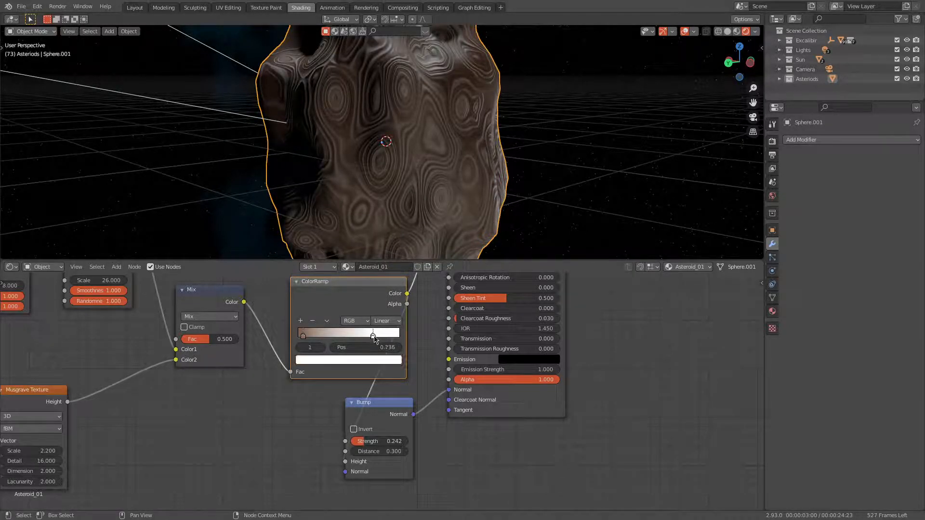
left_click(374, 365)
left_click(380, 278)
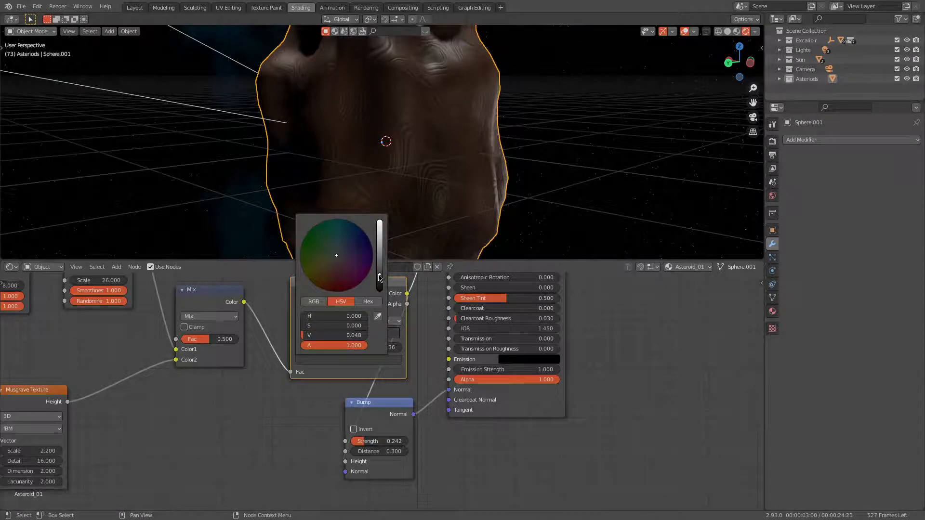
left_click_drag(380, 274, 379, 234)
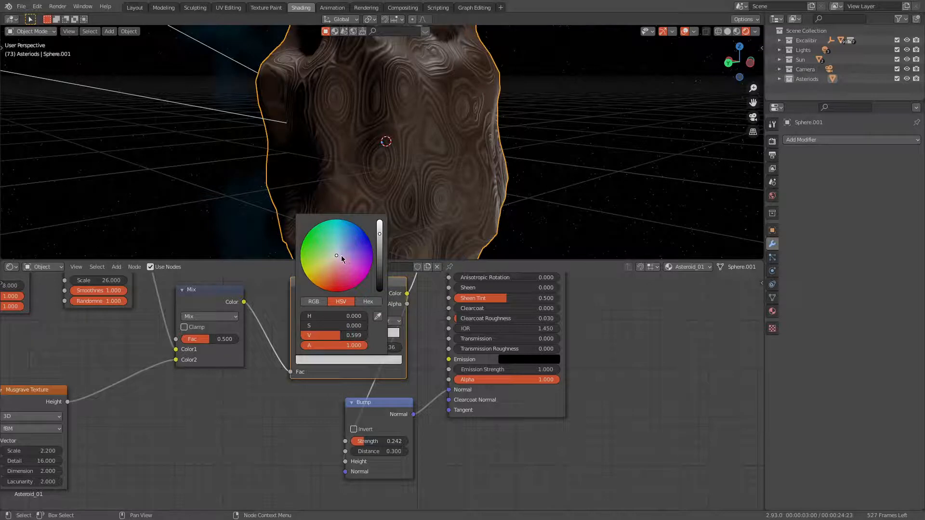
scroll(373, 218, "down", 1)
scroll(374, 221, "down", 3)
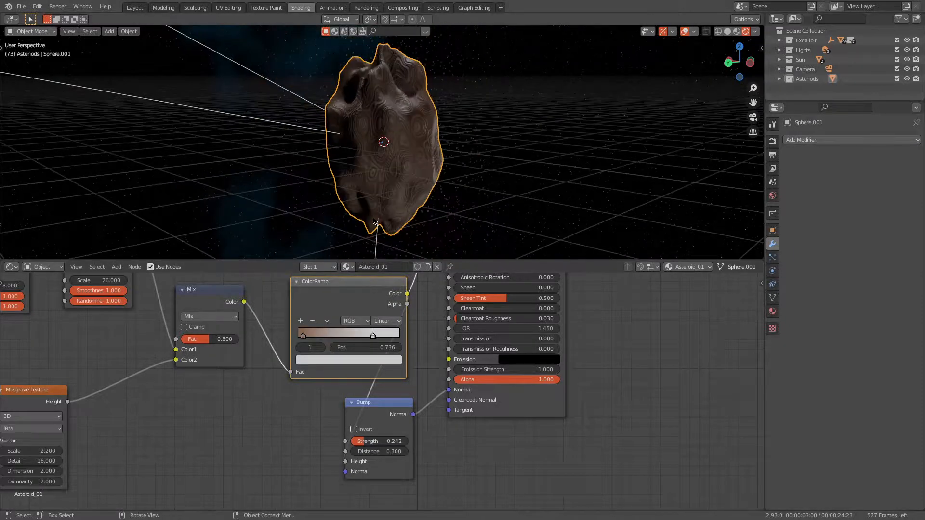
Move the ColorRamp's brown stop to position 0.000 and darken it to hue 0.061, saturation 0.328, value 0.071.
left_click_drag(306, 338, 277, 340)
left_click(311, 362)
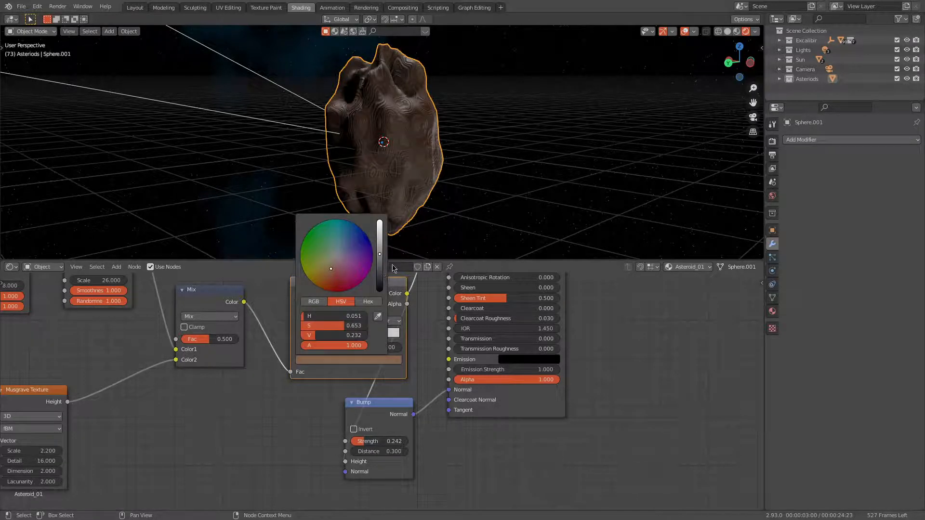
mouse_move(380, 266)
left_mouse_down()
mouse_move(384, 278)
mouse_move(379, 261)
mouse_move(334, 263)
mouse_move(380, 270)
left_mouse_up()
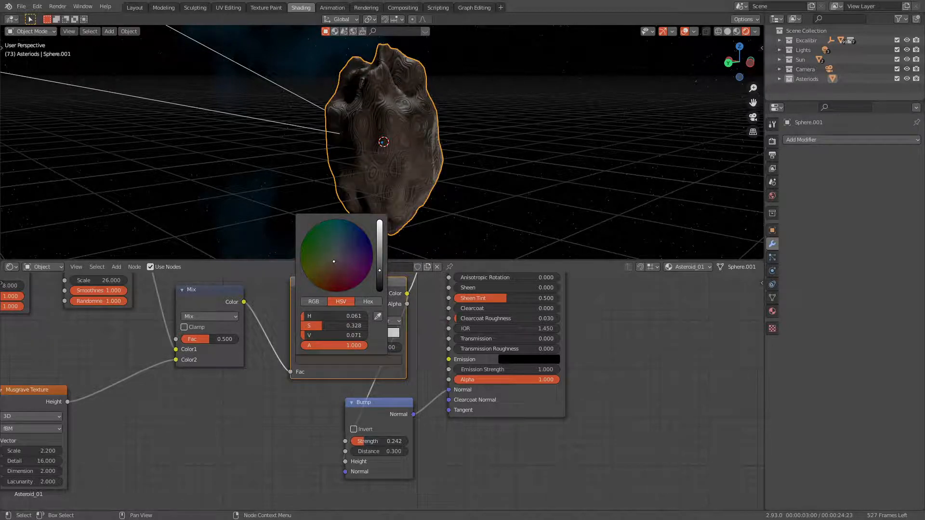
Raise the Mix node's Fac to 0.642.
middle_click_drag(458, 213, 561, 219)
scroll(554, 214, "up", 5)
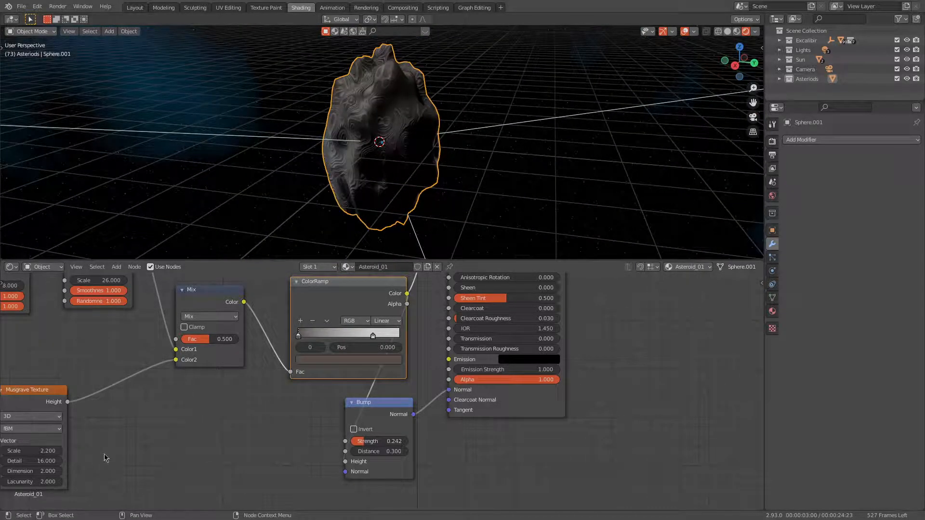
mouse_move(209, 343)
left_mouse_down()
mouse_move(235, 343)
mouse_move(206, 340)
mouse_move(222, 339)
left_mouse_up()
Set the distance metric of both the scale 8 and scale 26 Voronoi Texture nodes to Chebychev.
mouse_move(135, 347)
middle_mouse_down()
mouse_move(220, 400)
mouse_move(236, 420)
middle_mouse_up()
left_click(128, 351)
left_click(128, 381)
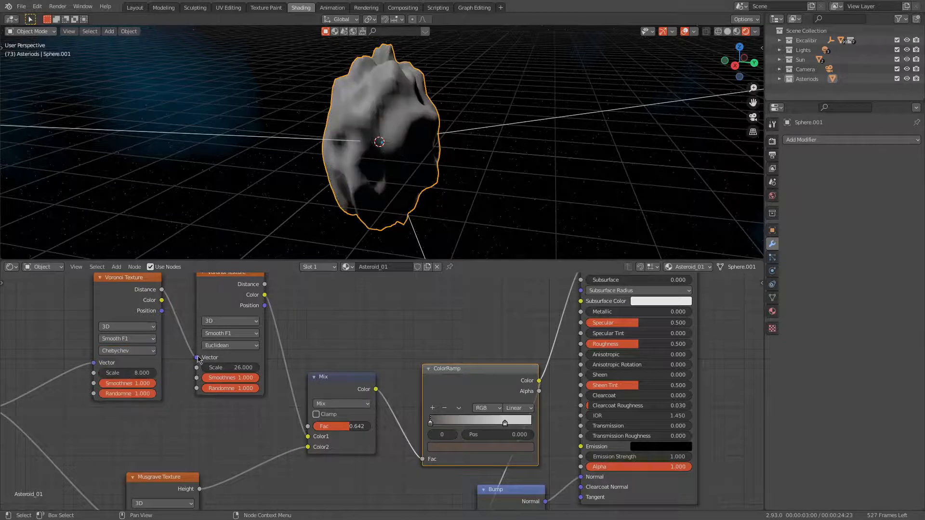
left_click(230, 345)
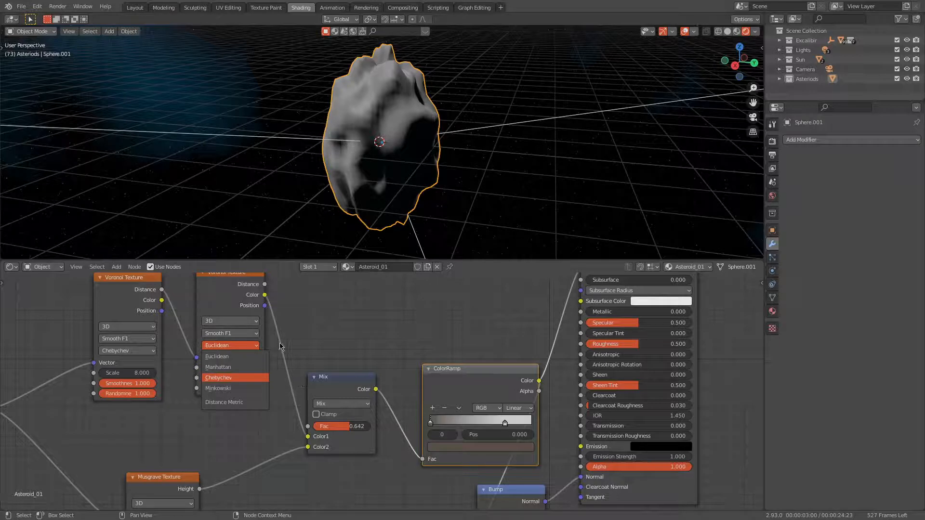
left_click(224, 378)
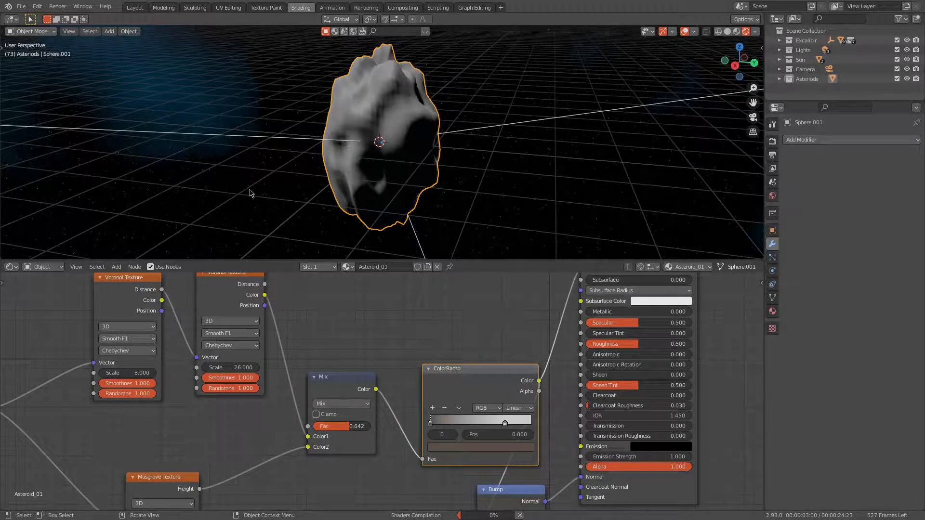
Save the current scene file.
scroll(361, 152, "up", 5)
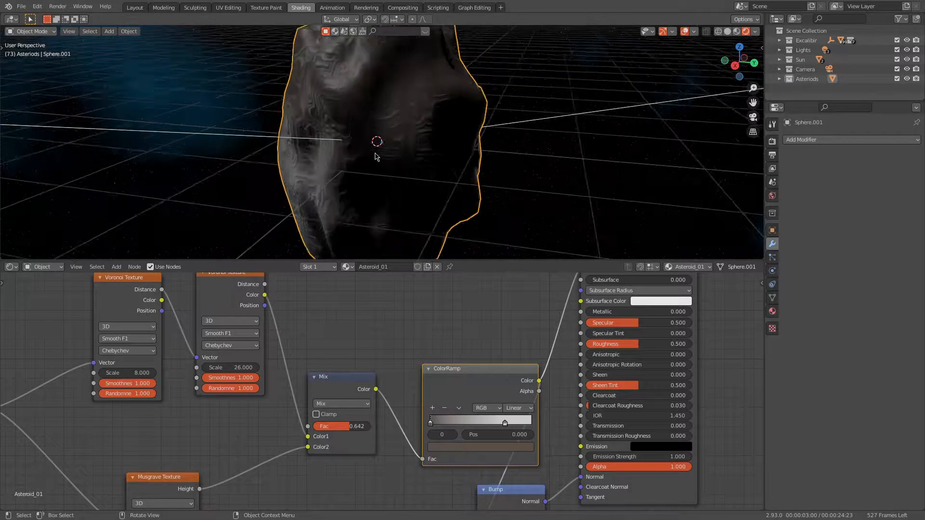
left_click(21, 7)
left_click(36, 70)
Examine the asteroid's surface from several sides and review the layout of its material nodes.
middle_click_drag(443, 167, 325, 146)
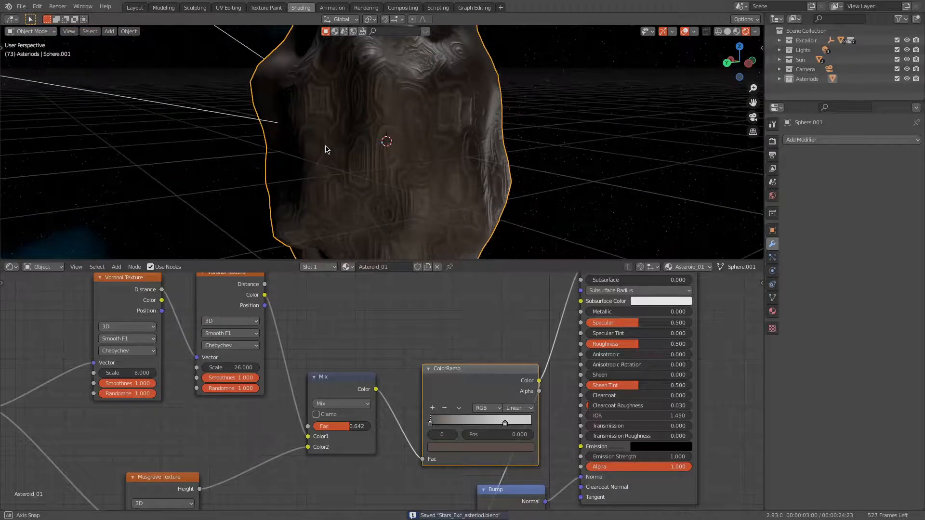
scroll(419, 341, "down", 2)
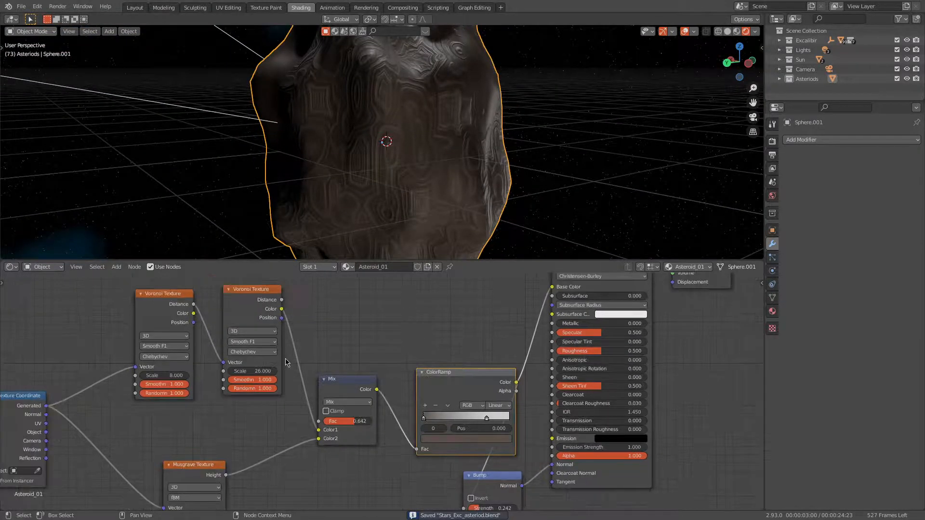
middle_click_drag(361, 481, 267, 426)
scroll(267, 425, "down", 2)
scroll(381, 224, "down", 6)
middle_click_drag(396, 225, 427, 224)
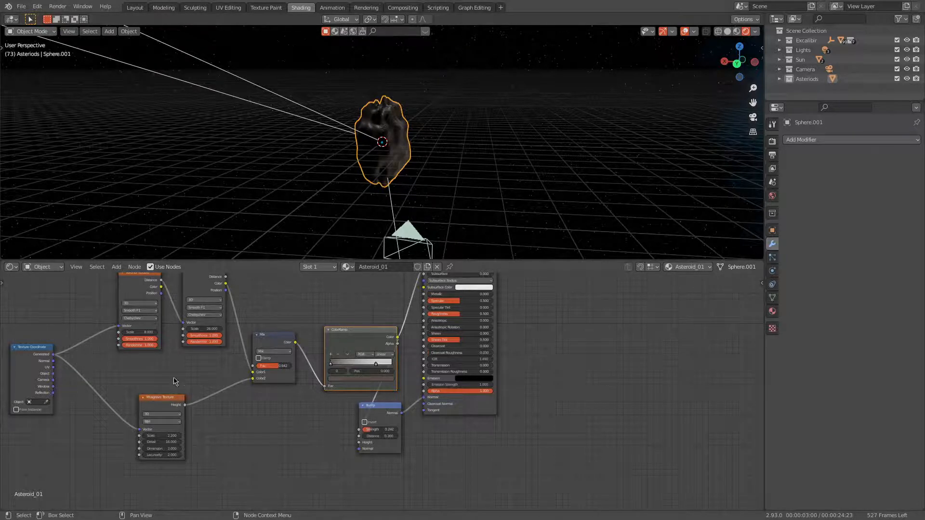
middle_click_drag(220, 373, 251, 405)
scroll(342, 344, "up", 1)
scroll(316, 323, "up", 3)
middle_click_drag(279, 299, 364, 337)
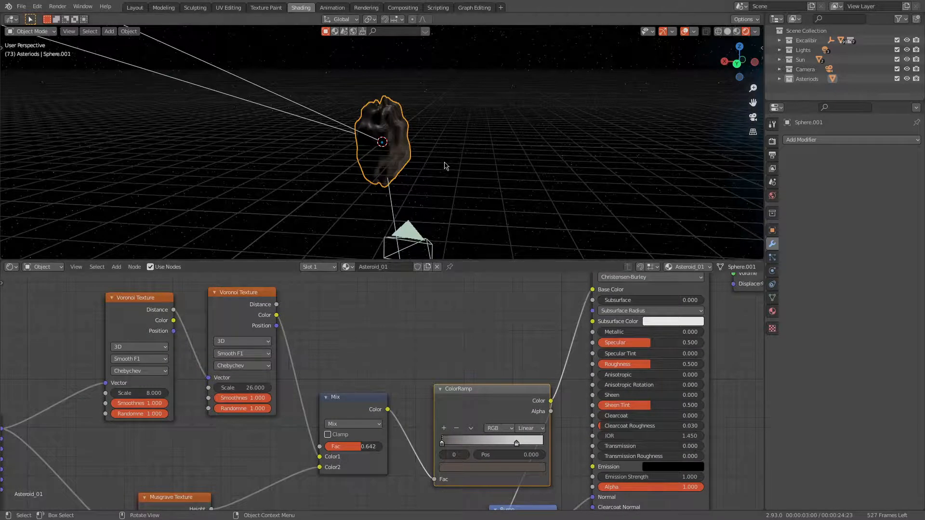
Delete the scale 8 Voronoi Texture node from the Asteroid_01 material.
scroll(444, 166, "up", 6)
middle_click_drag(430, 163, 410, 184)
left_click(144, 312)
key("x")
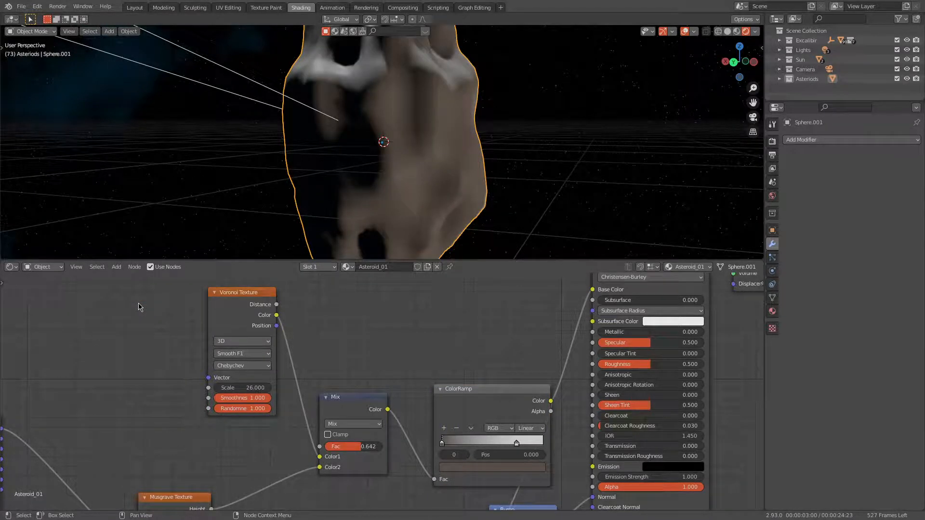
Add a Noise Texture node and place it before the remaining Voronoi Texture node.
key("shift+a")
left_click(106, 339)
type("noi")
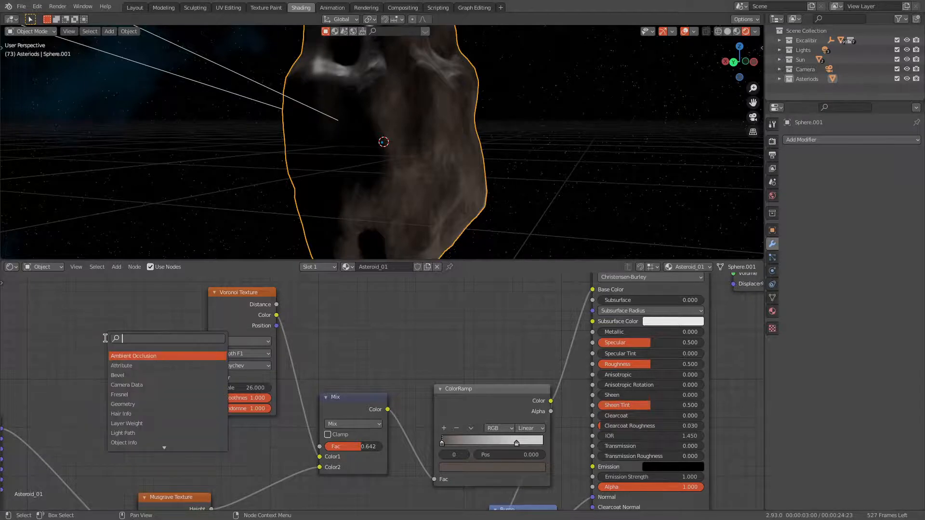
left_click(127, 366)
left_click(149, 358)
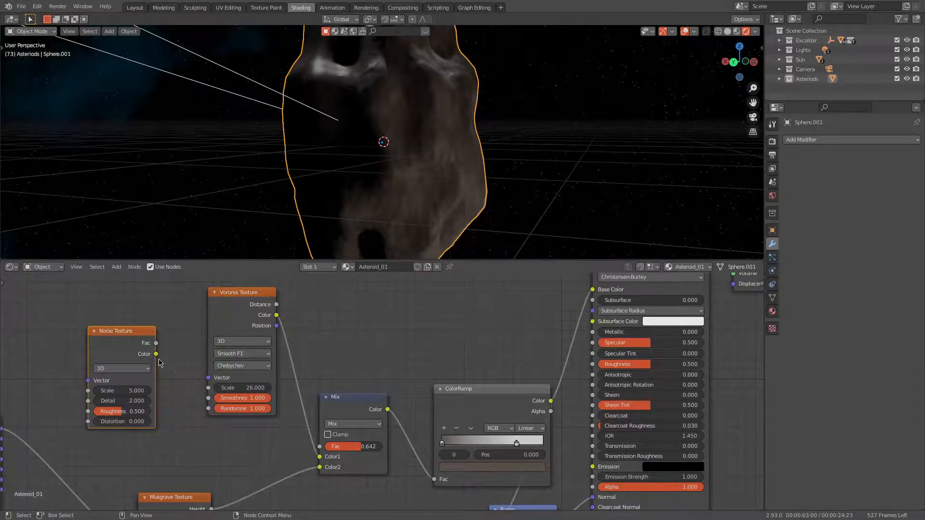
Link the Noise Texture's Color to the Voronoi Texture's Vector, and the Texture Coordinate's Generated output to the Noise Texture's Vector.
left_click_drag(156, 354, 207, 378)
middle_click_drag(71, 363, 125, 361)
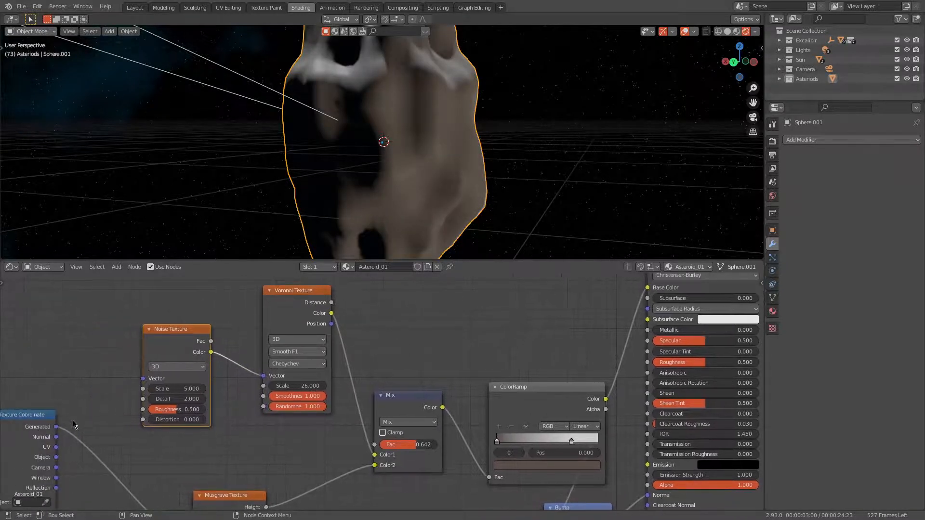
left_click_drag(56, 427, 142, 379)
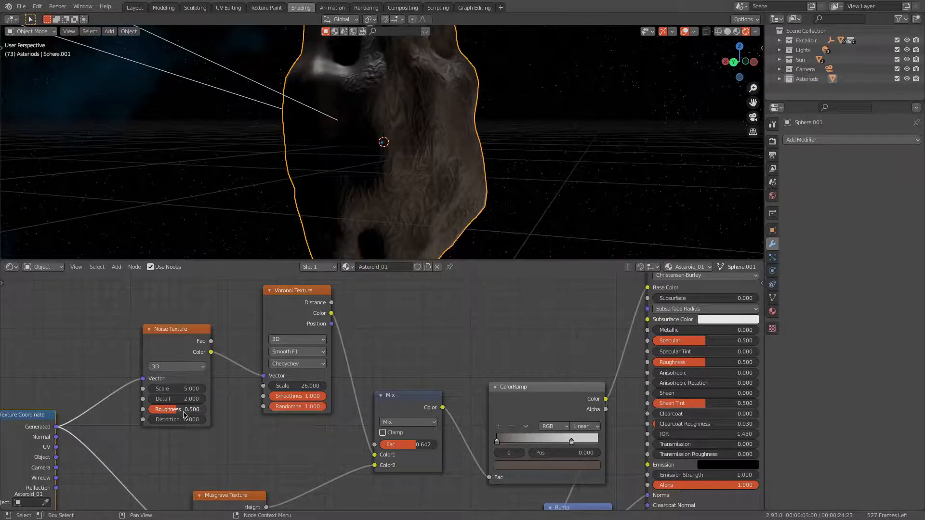
Set the Noise Texture's Scale to 4.600 and its Detail to 16.000.
middle_click_drag(459, 167, 418, 159)
left_click_drag(167, 389, 207, 389)
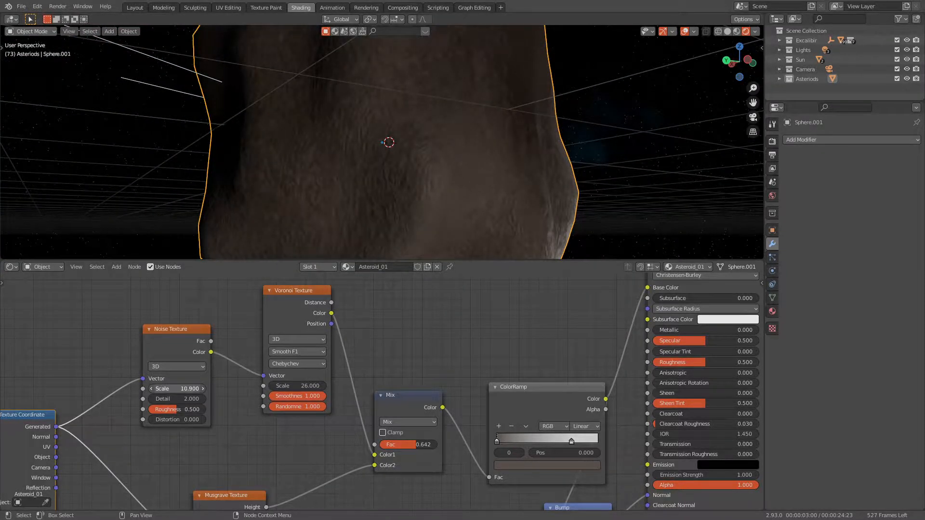
scroll(327, 272, "down", 1)
middle_click_drag(364, 233, 392, 237)
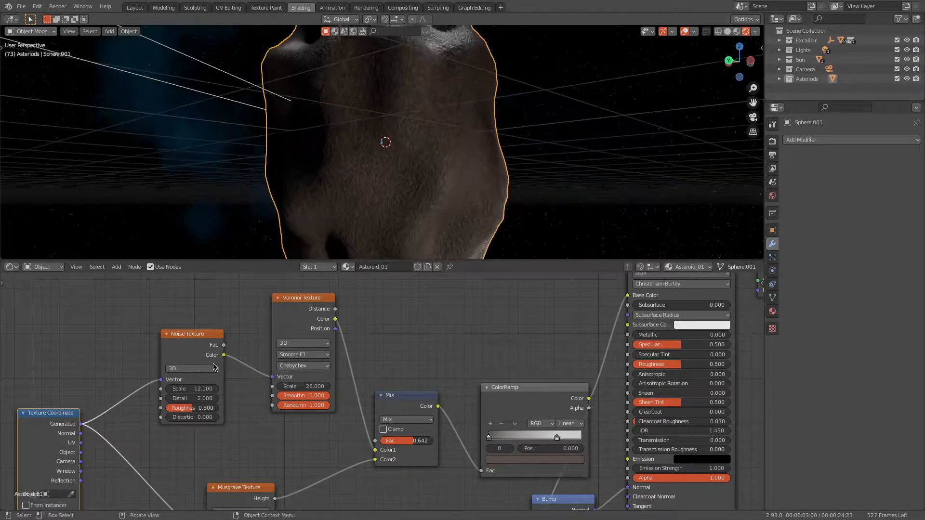
left_click_drag(205, 389, 248, 398)
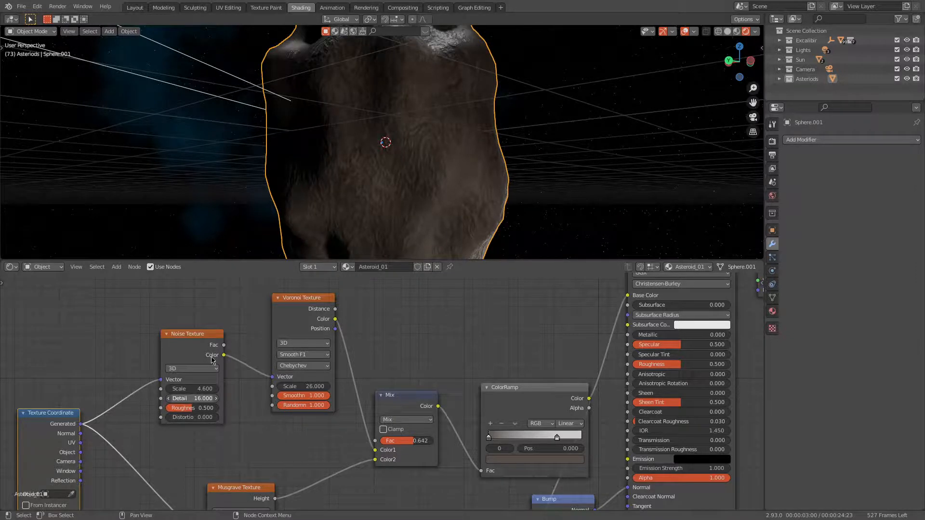
Show the asteroid's surface up close in Material Preview shading and save the file.
middle_click_drag(378, 240, 392, 238)
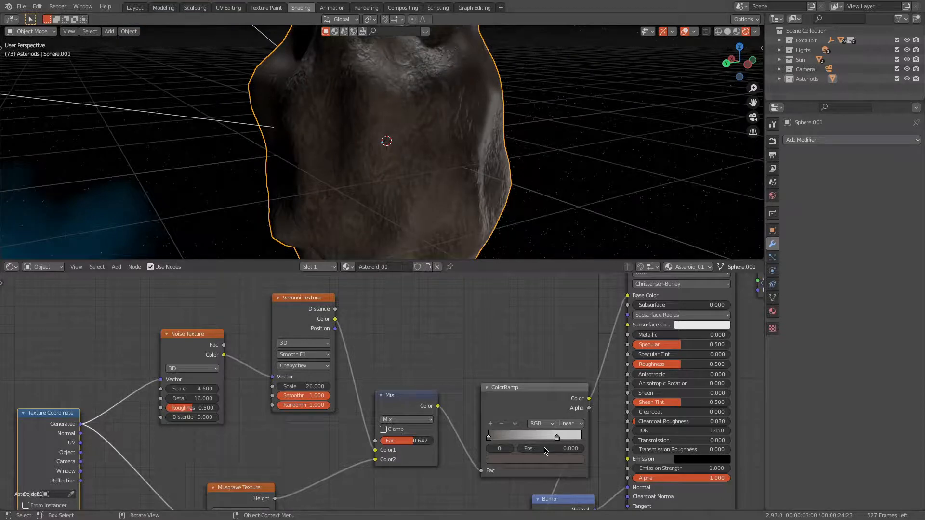
scroll(391, 213, "up", 2)
scroll(391, 213, "up", 2)
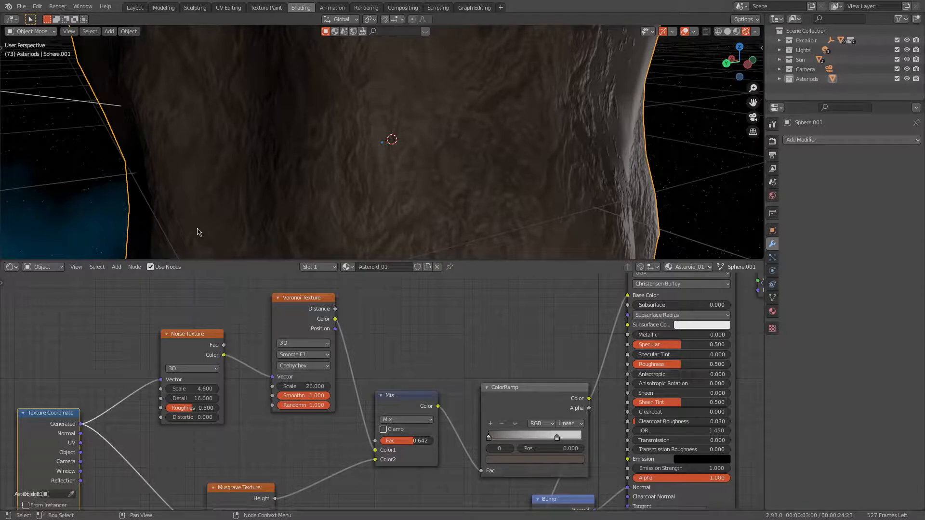
left_click(737, 31)
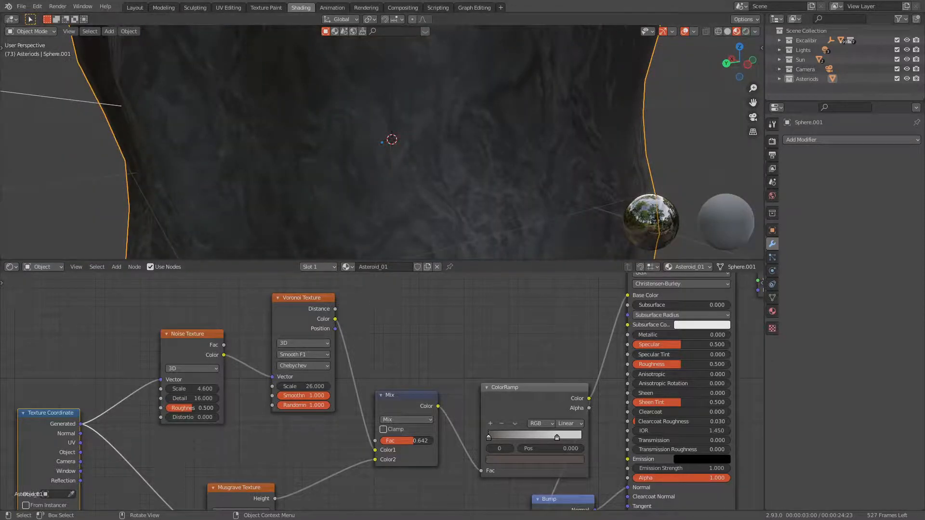
left_click(21, 6)
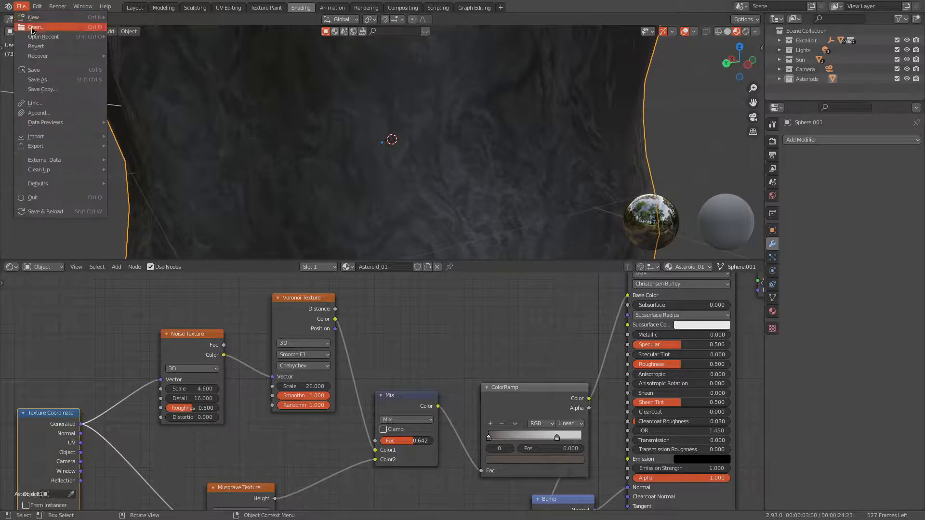
left_click(29, 68)
Raise the Bump node's Strength to 0.508.
middle_click_drag(472, 470, 341, 354)
left_click_drag(432, 418, 472, 418)
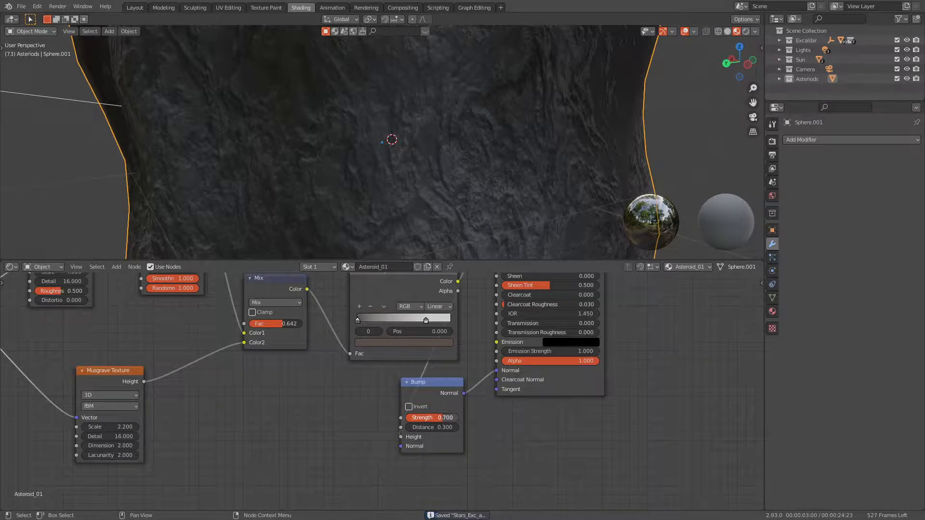
left_click_drag(472, 418, 447, 418)
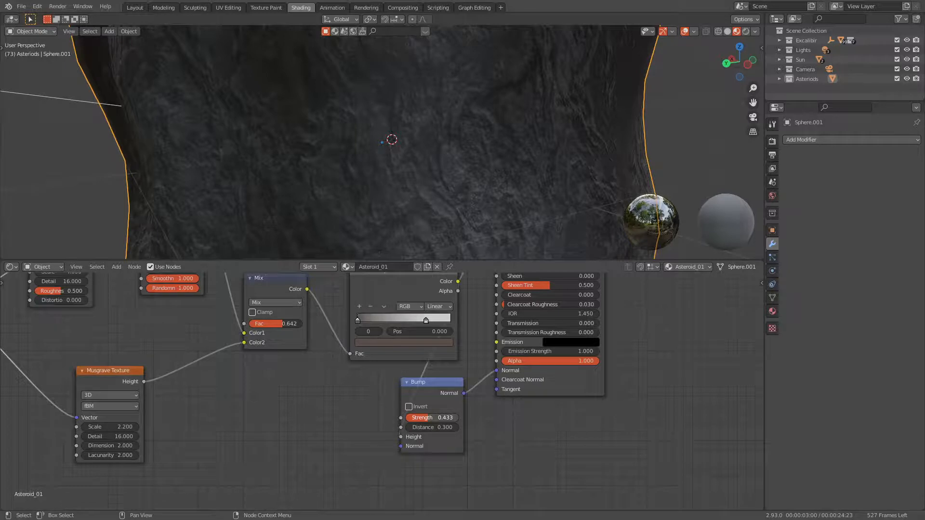
left_click_drag(429, 418, 432, 418)
Switch the viewport back to Rendered shading and view the whole asteroid from another side.
scroll(525, 192, "down", 2)
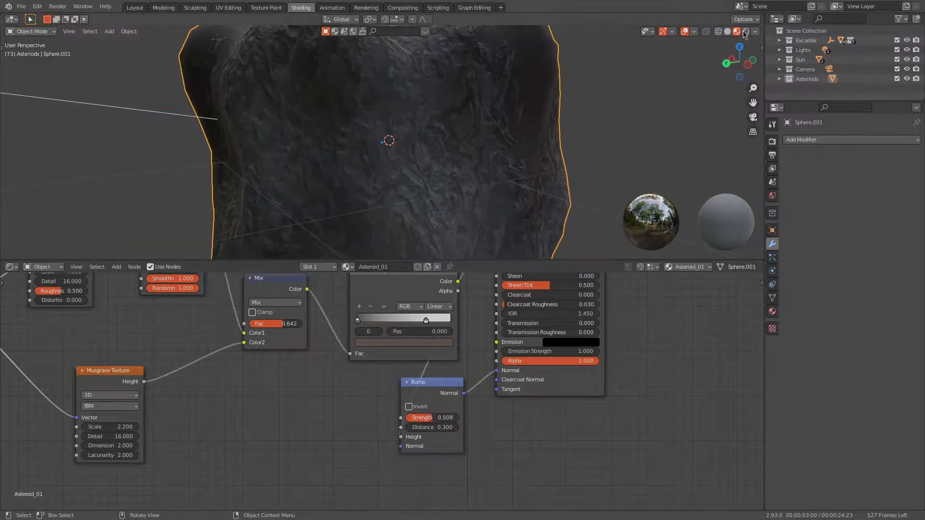
left_click(746, 32)
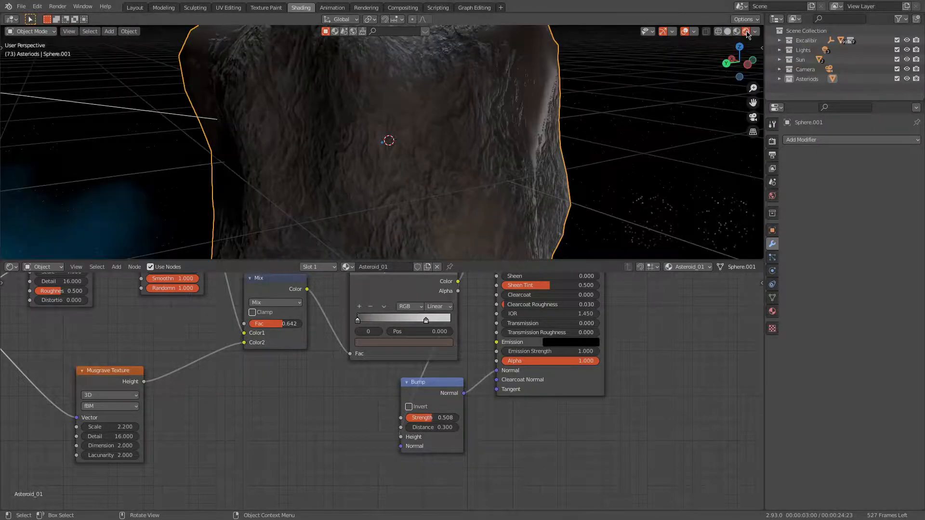
scroll(577, 139, "down", 3)
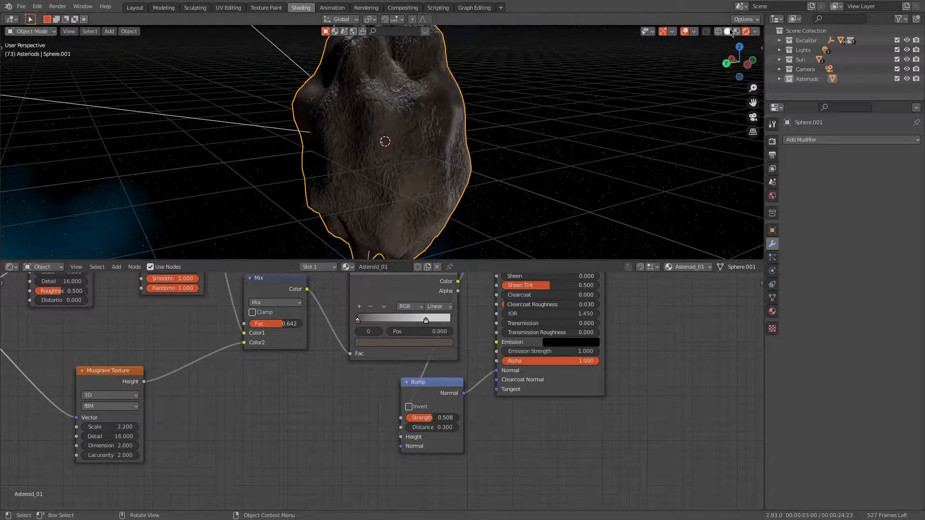
mouse_move(460, 115)
middle_mouse_down()
mouse_move(566, 133)
mouse_move(463, 222)
middle_mouse_up()
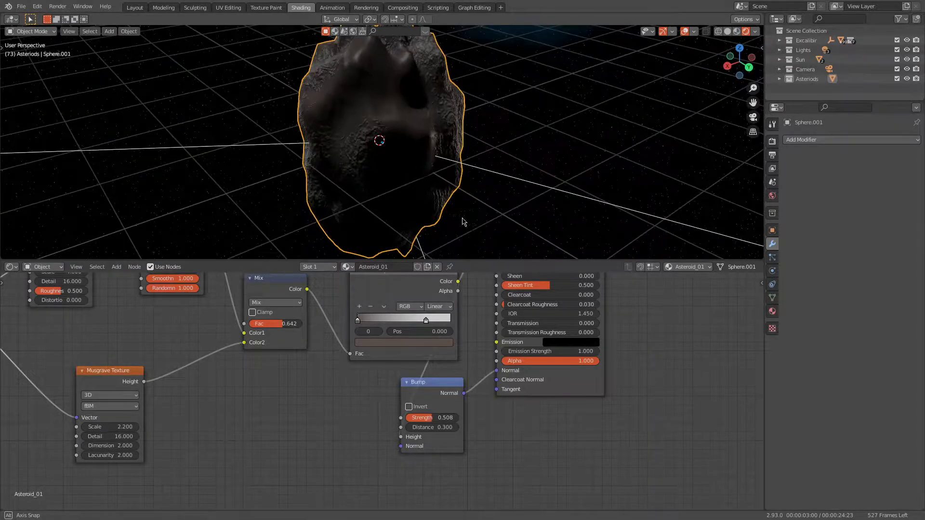
Set the Mix node's Fac to 0.35 and check the asteroid's surface.
left_click(279, 326)
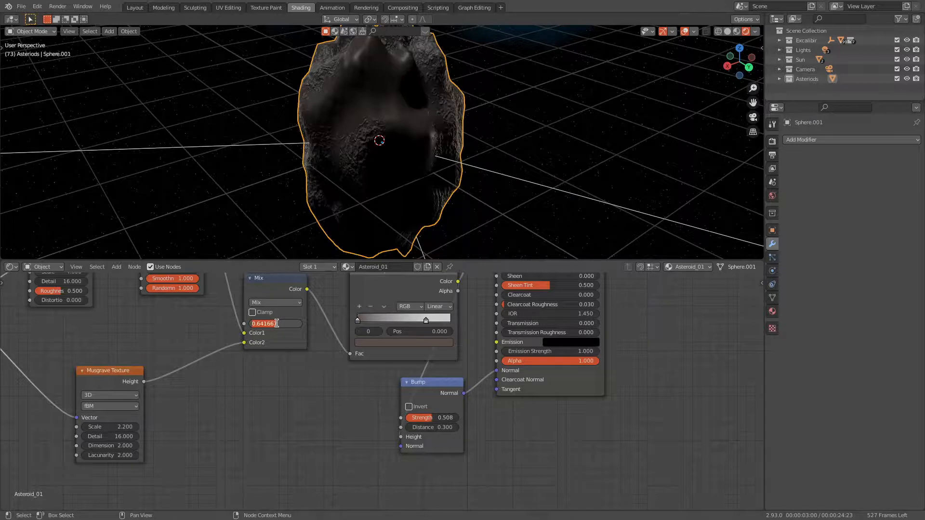
type("0.35")
key("Return")
middle_click_drag(497, 116, 399, 87)
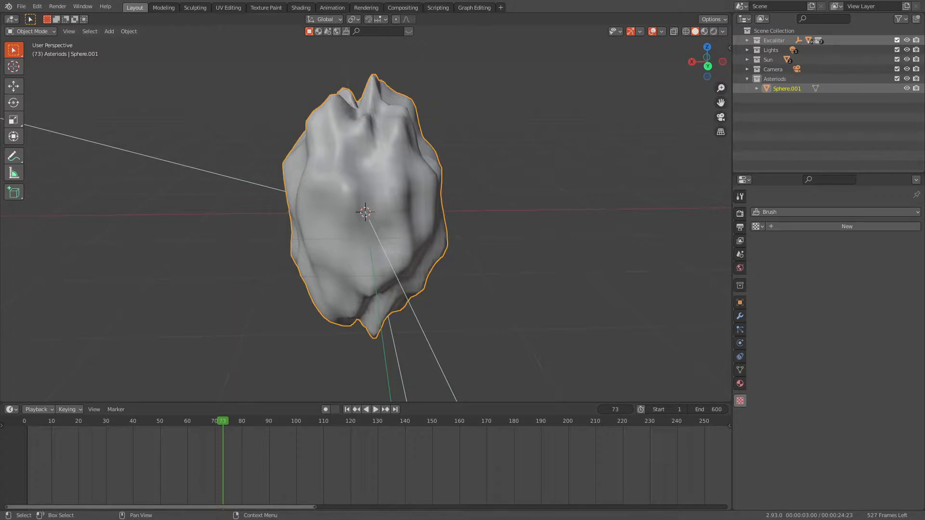
Switch the Layout workspace's viewport to Rendered shading and view the asteroid from another angle.
left_click(713, 32)
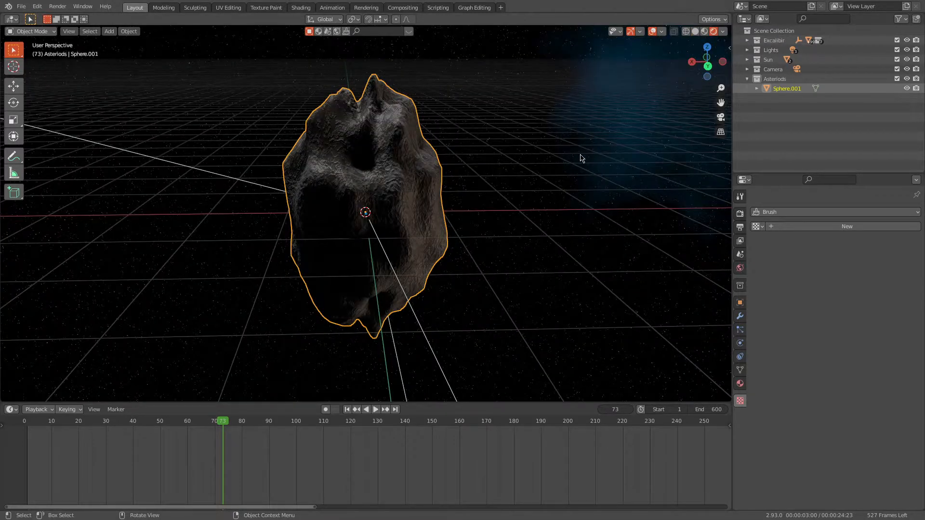
middle_click_drag(544, 151, 545, 152)
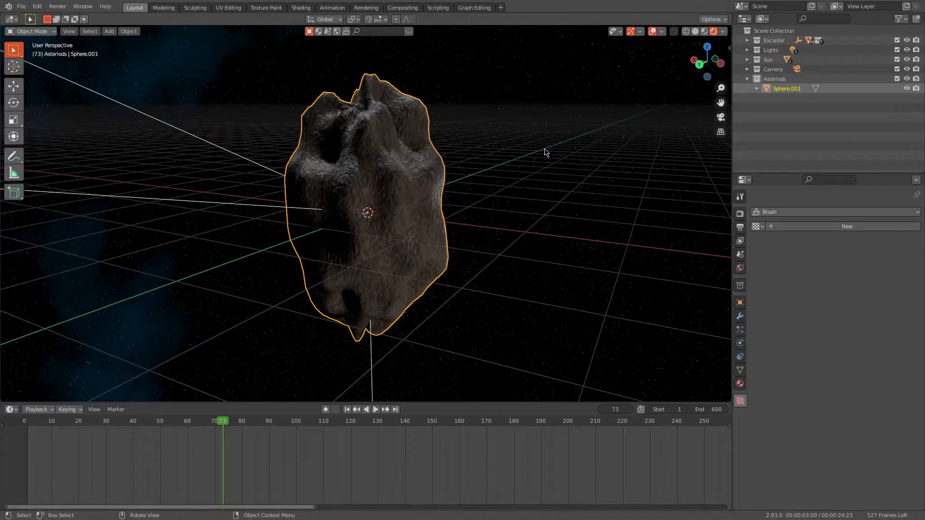